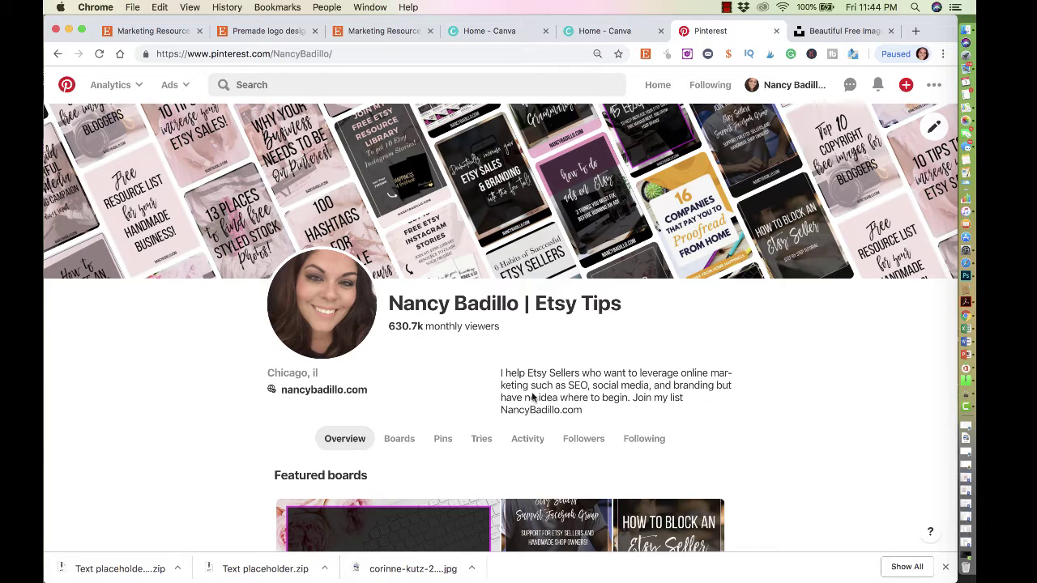
Show all boards, look at the Free Etsy Shop Critique section, then return to the Etsy tips board
left_click(399, 439)
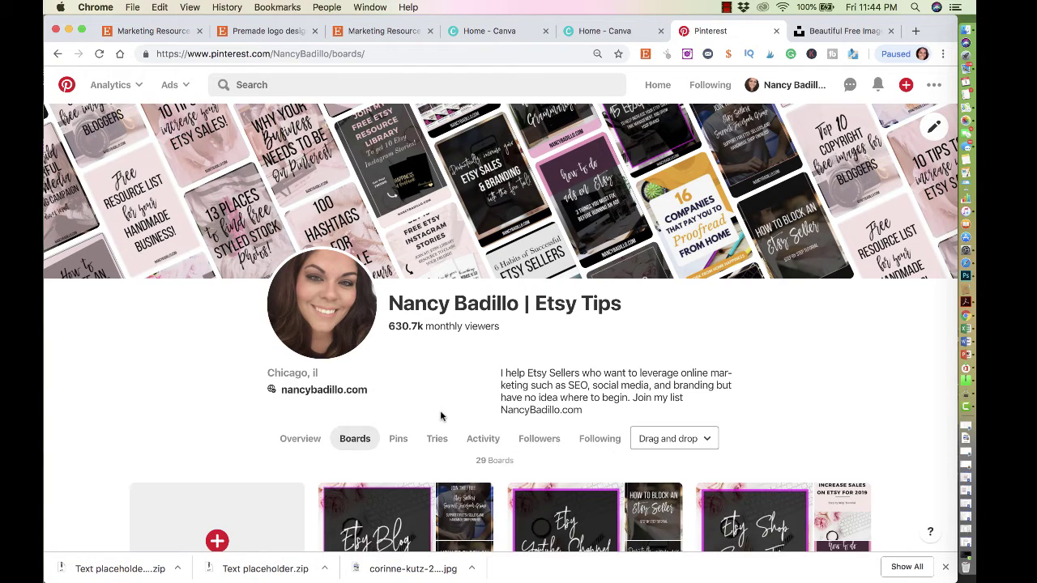
scroll(440, 416, "down", 3)
left_click(411, 390)
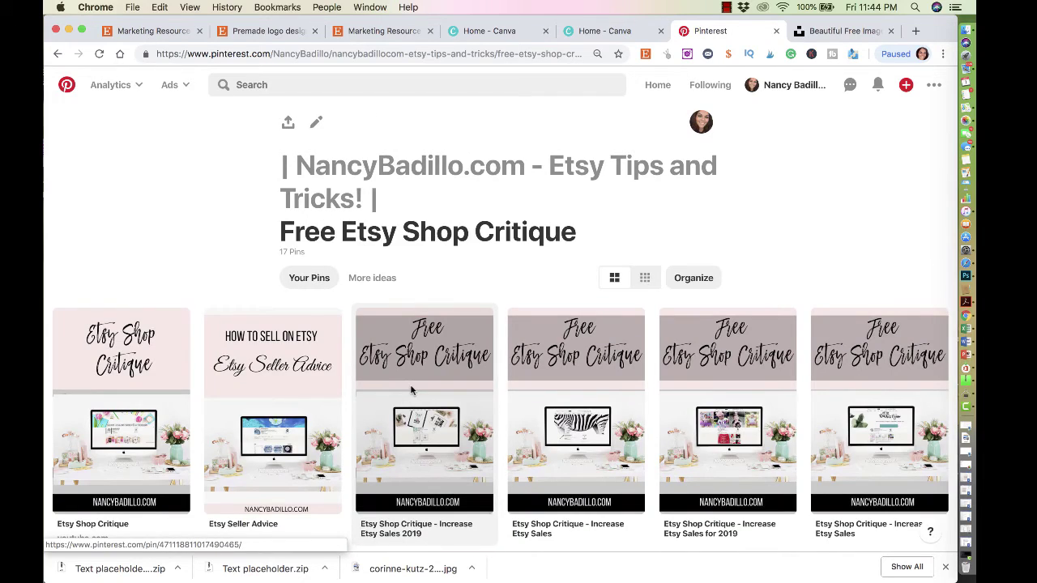
scroll(411, 390, "down", 10)
left_click(57, 55)
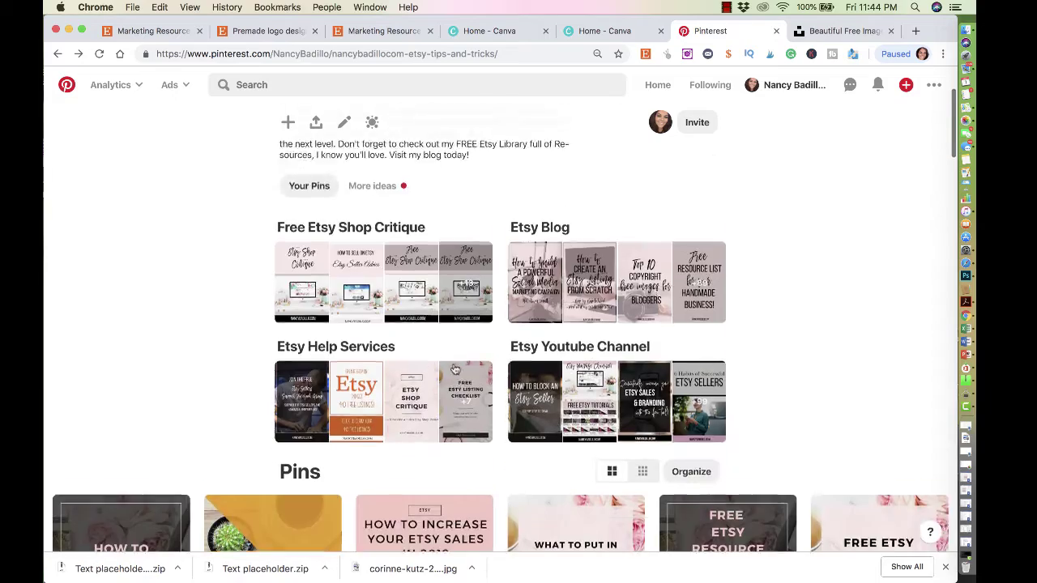
Open the Etsy Youtube Channel section and browse through its pin designs
scroll(503, 348, "down", 3)
left_click(607, 227)
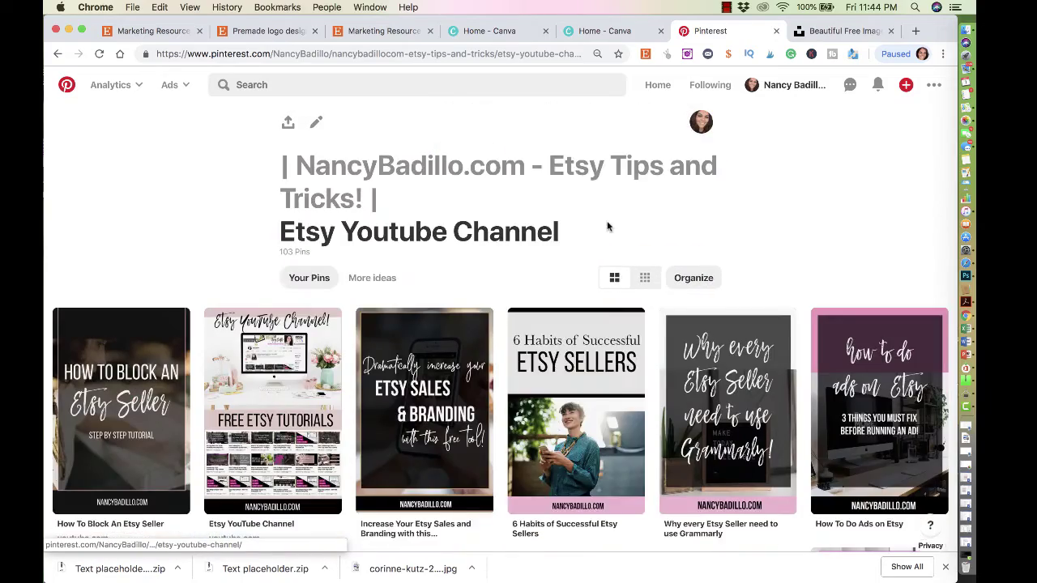
scroll(578, 449, "down", 5)
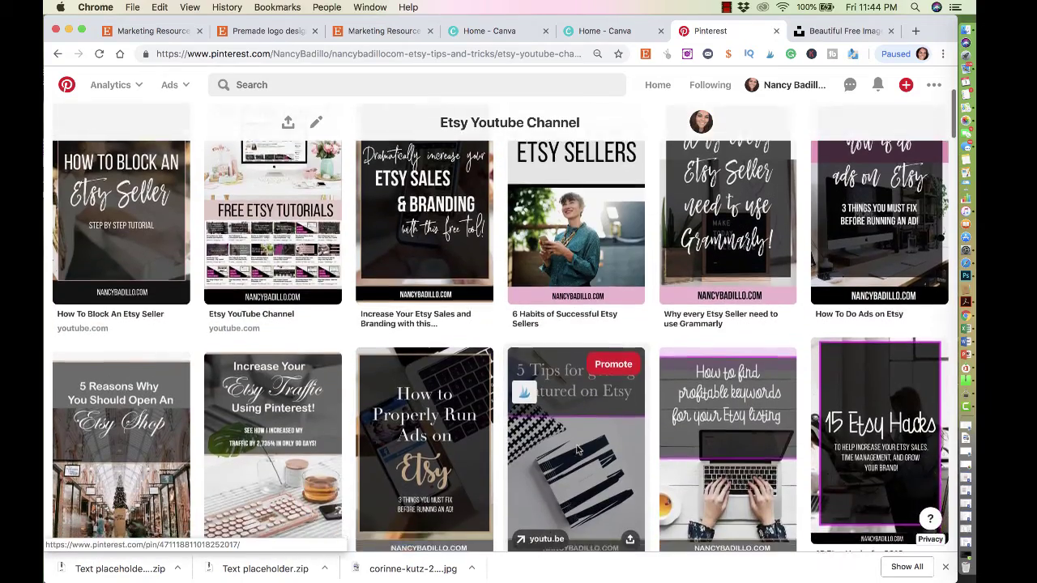
scroll(578, 449, "up", 1)
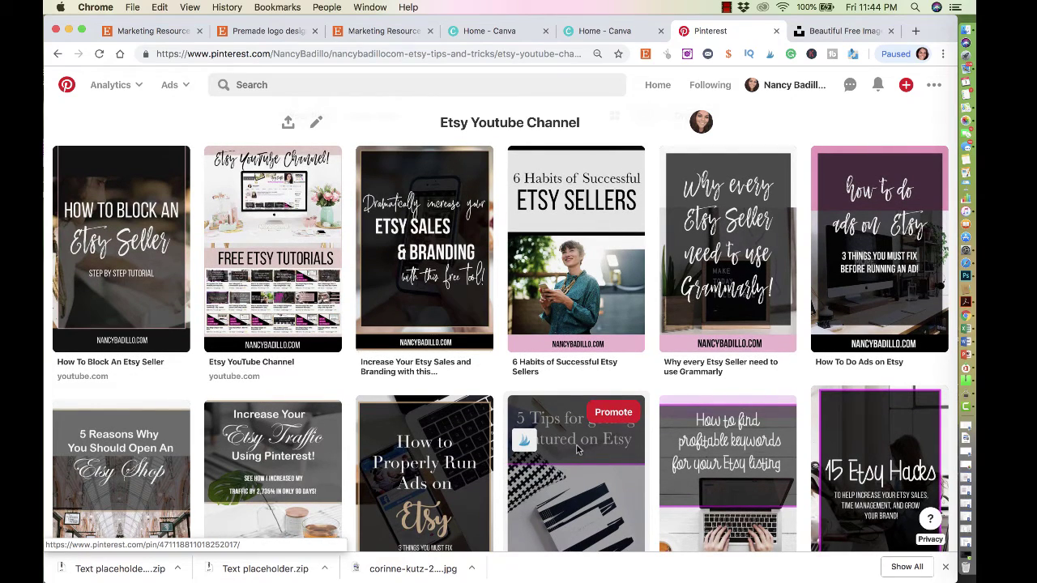
scroll(579, 470, "down", 5)
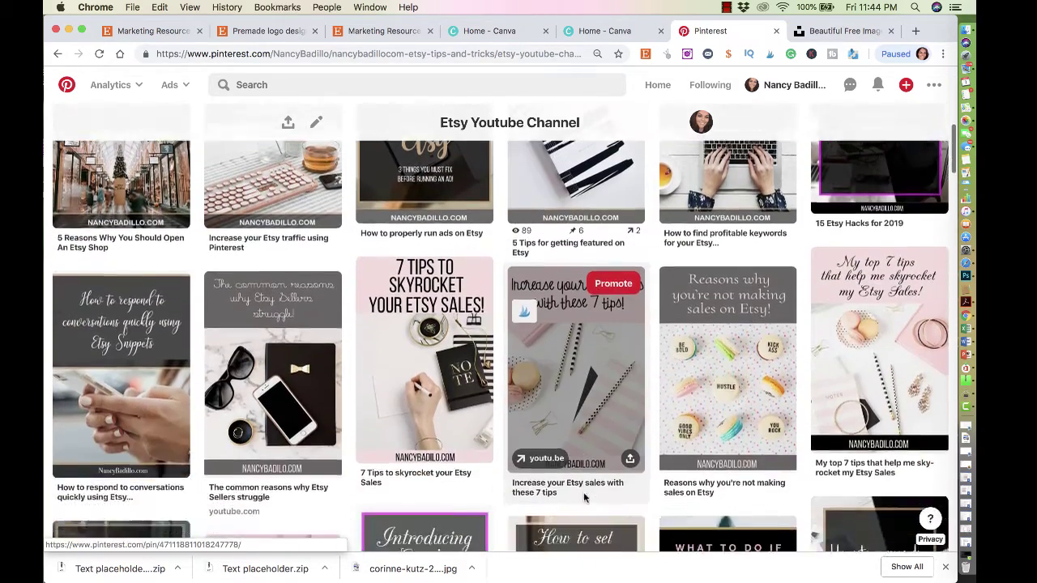
scroll(585, 498, "up", 1)
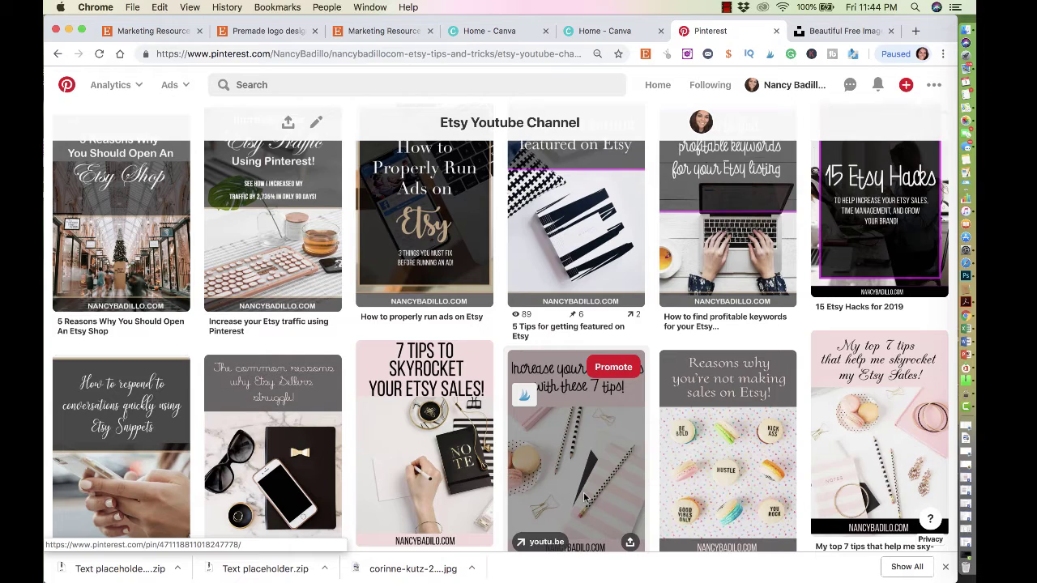
scroll(583, 497, "down", 15)
scroll(596, 537, "down", 3)
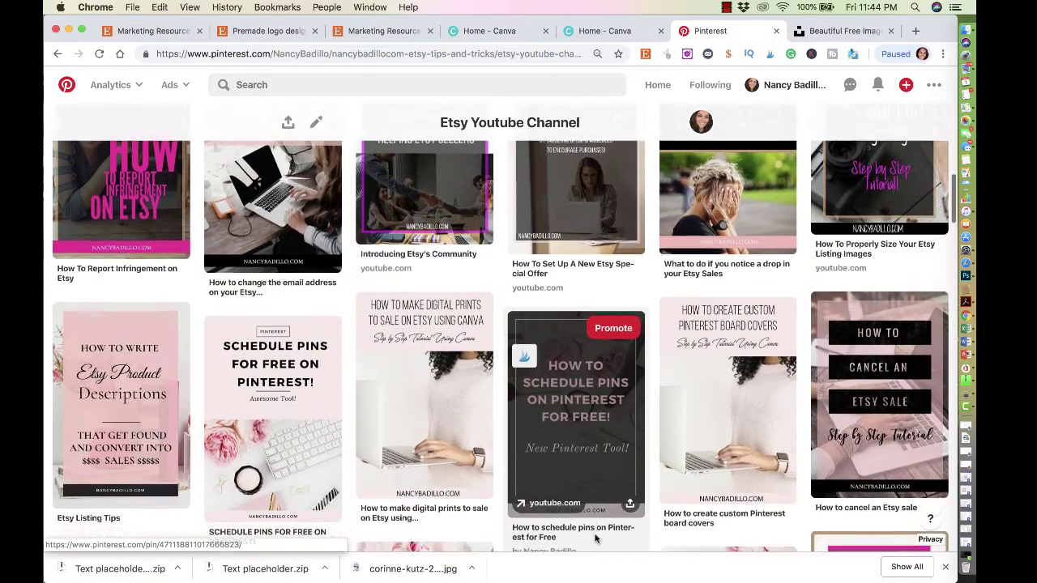
scroll(595, 537, "up", 5)
scroll(596, 537, "up", 5)
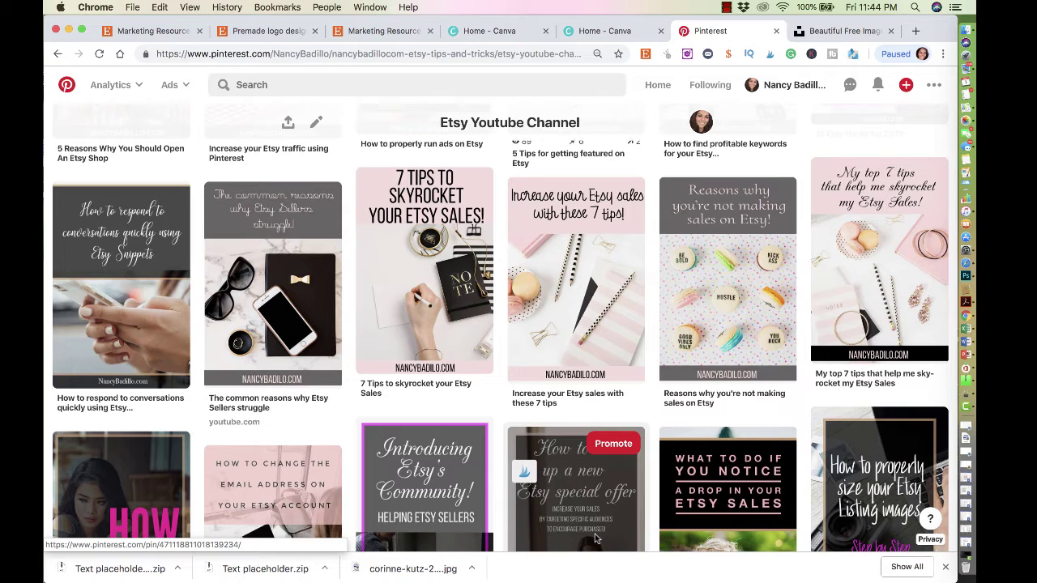
scroll(595, 538, "down", 1)
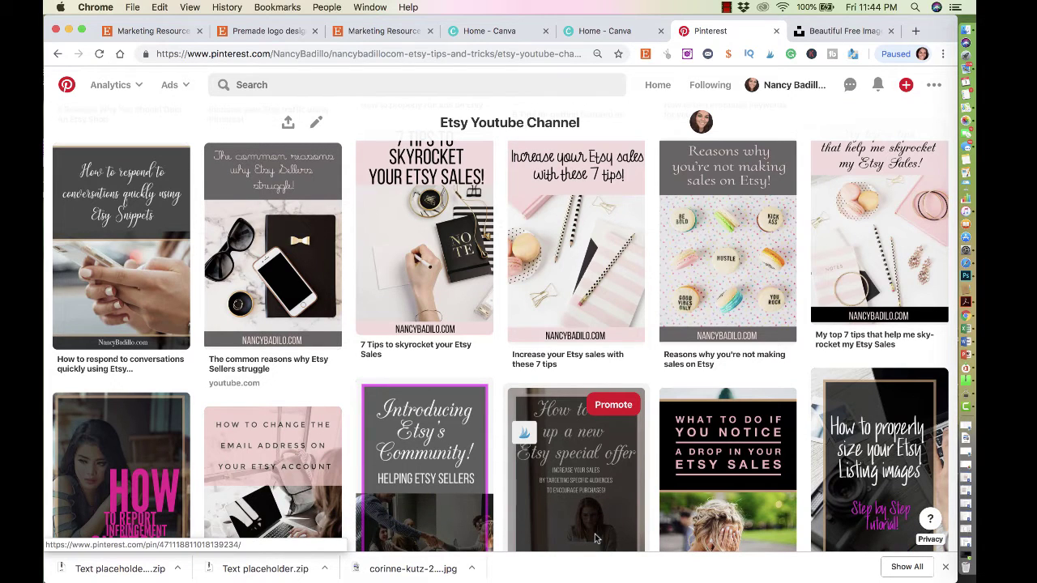
scroll(596, 538, "down", 1)
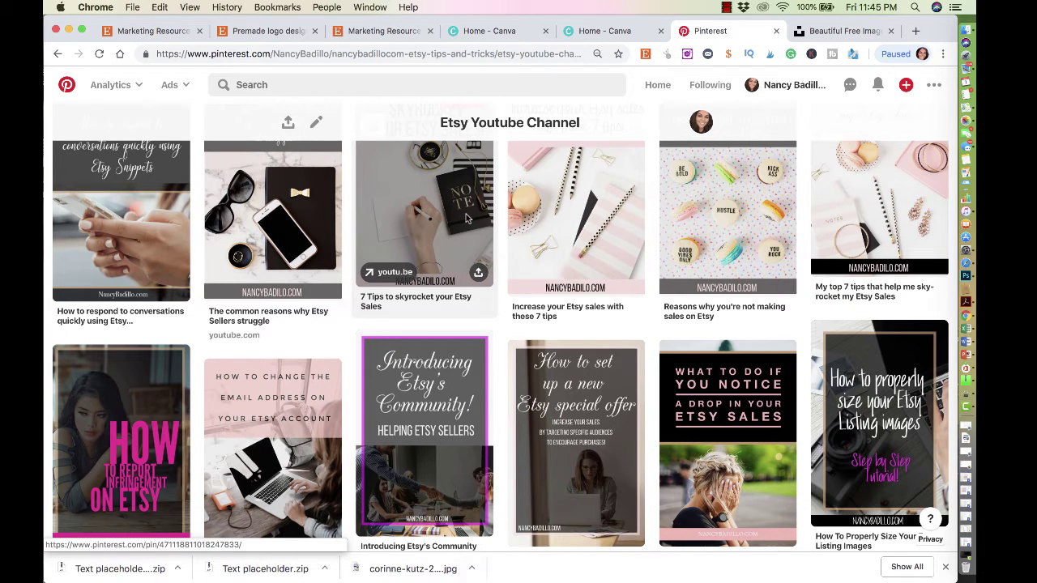
scroll(171, 334, "down", 3)
scroll(171, 334, "down", 3)
scroll(171, 334, "up", 2)
scroll(171, 334, "up", 5)
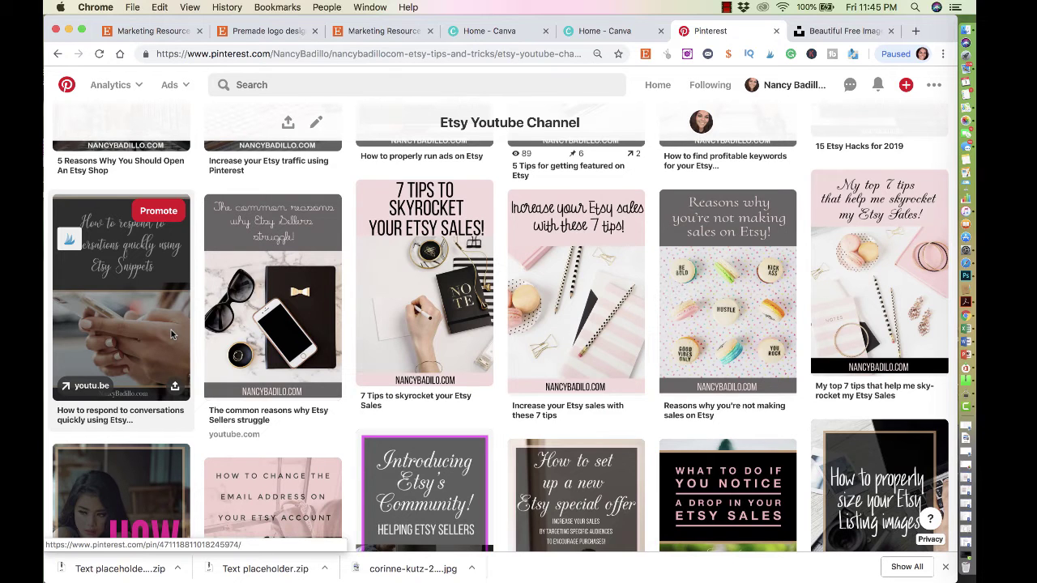
scroll(171, 330, "up", 5)
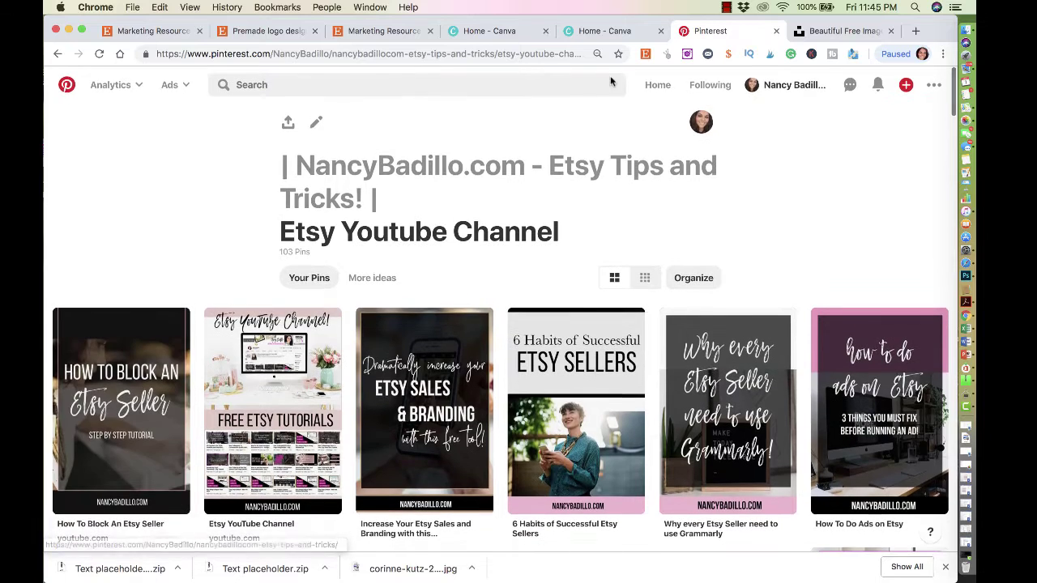
On Unsplash, search for 'houses' and scroll through the photo results
left_click(846, 32)
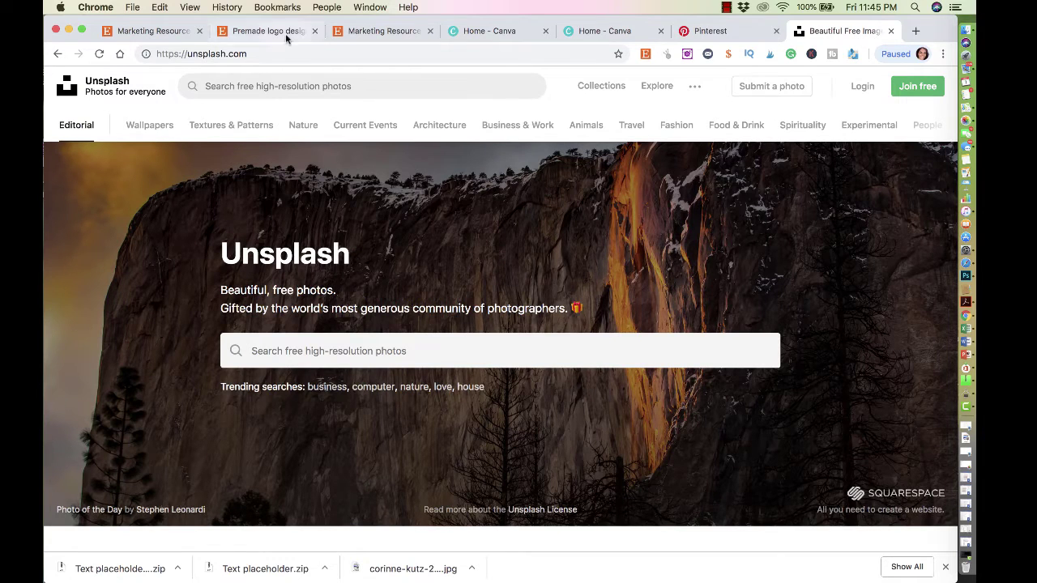
left_click(306, 357)
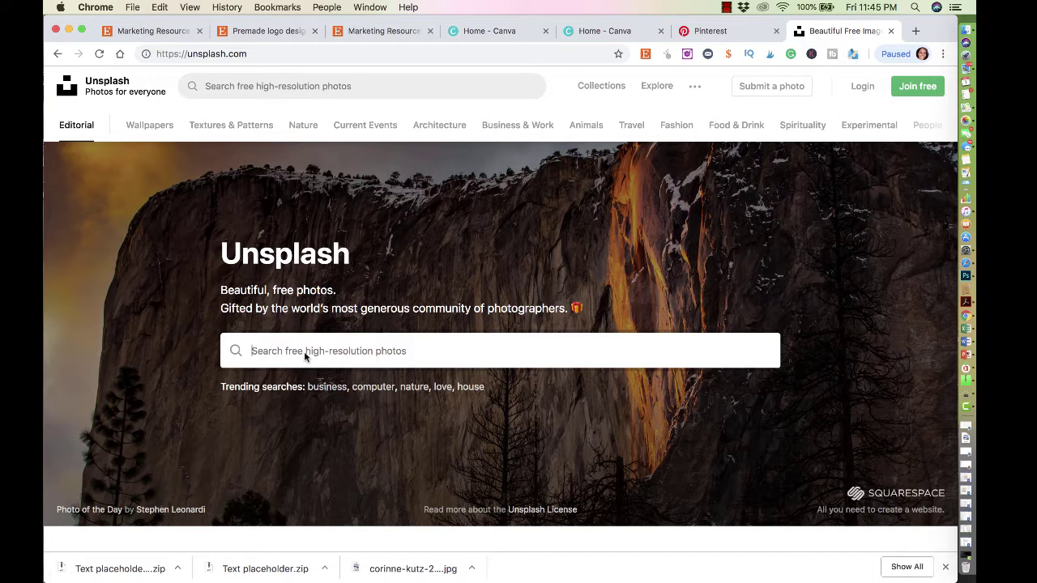
type("houses")
key("Return")
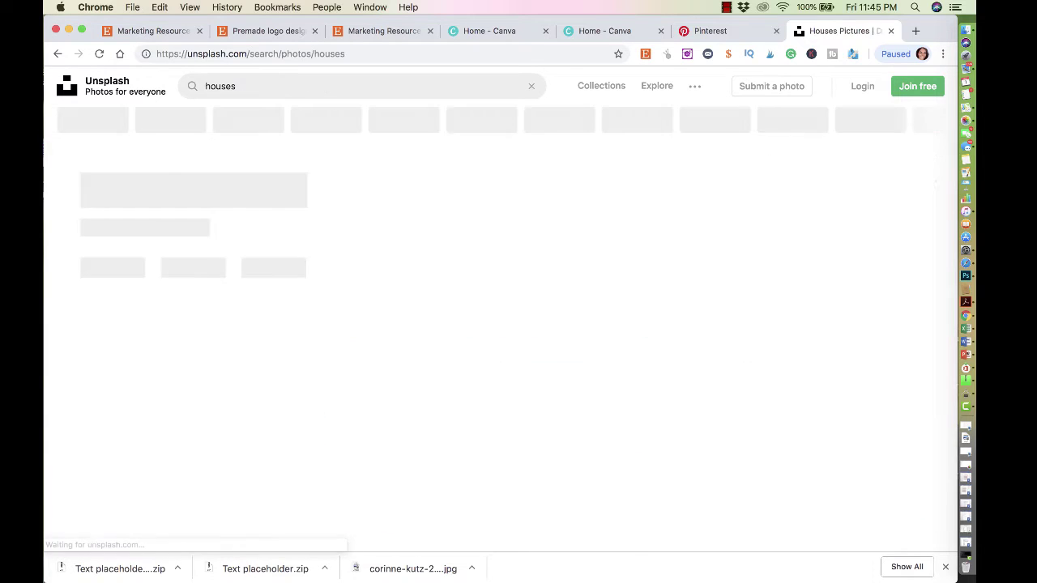
scroll(316, 448, "down", 6)
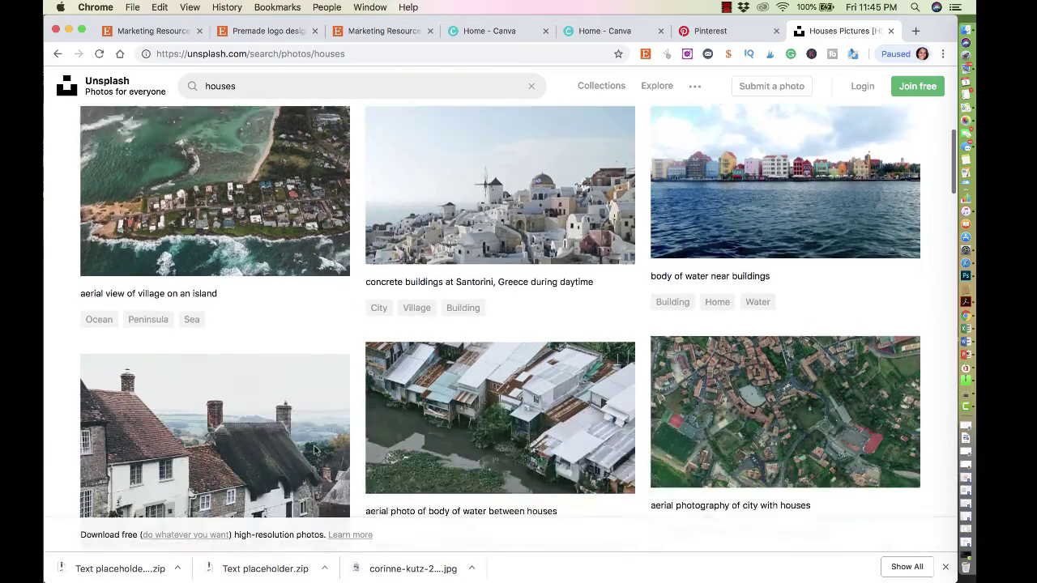
scroll(315, 449, "down", 8)
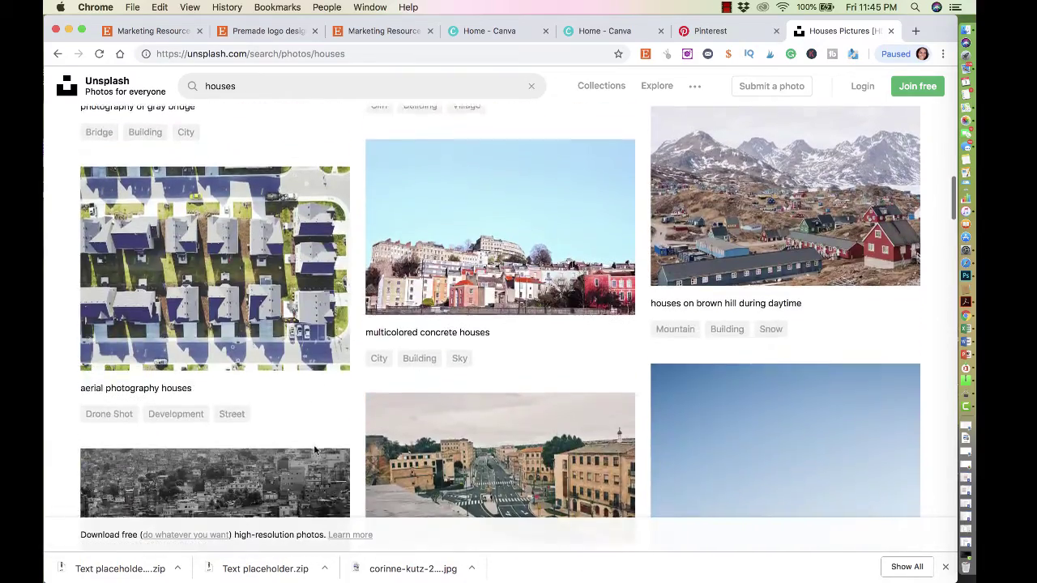
scroll(315, 448, "down", 15)
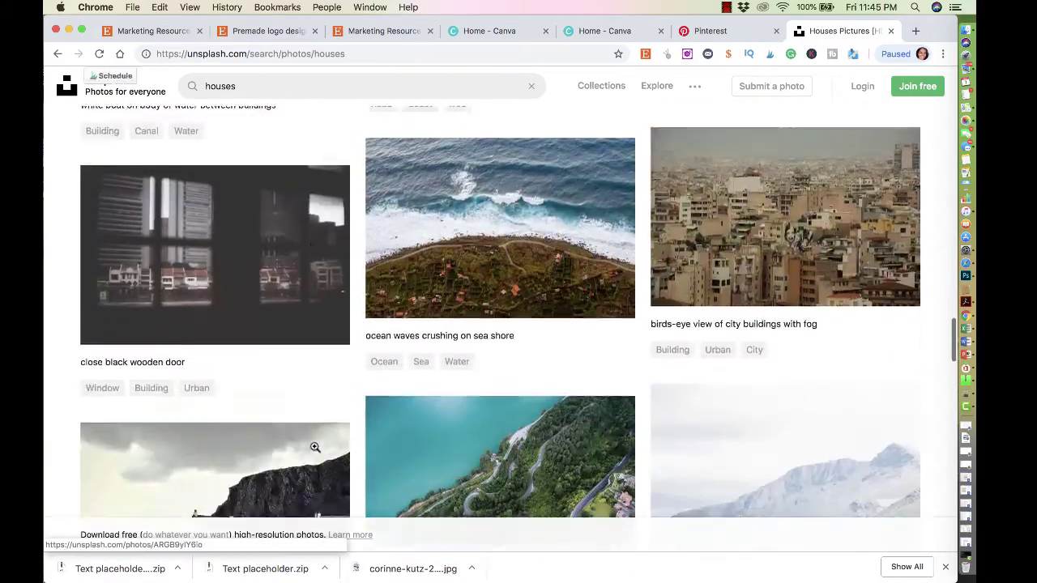
scroll(314, 447, "down", 11)
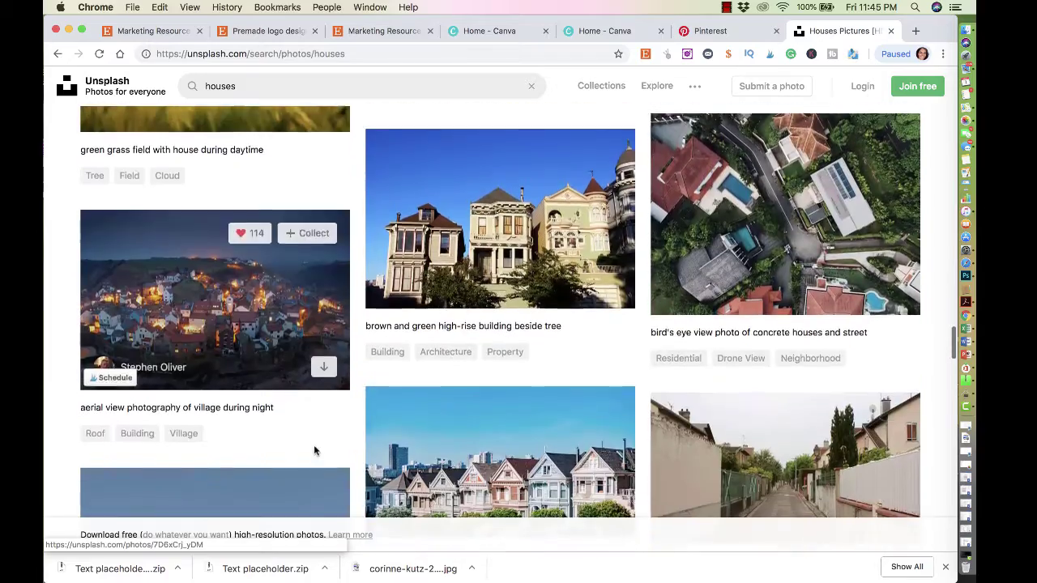
scroll(314, 452, "down", 12)
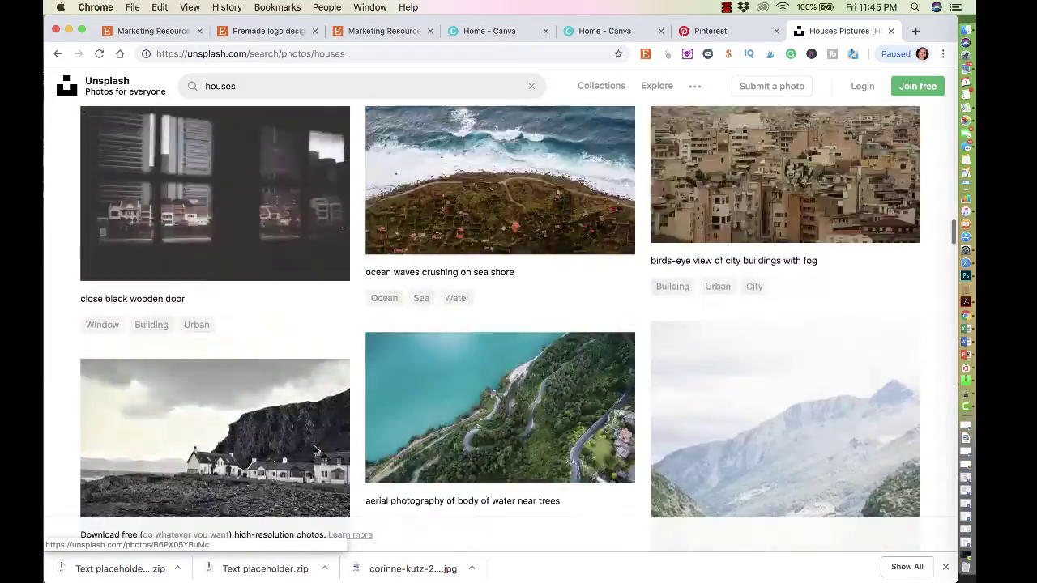
scroll(315, 449, "up", 20)
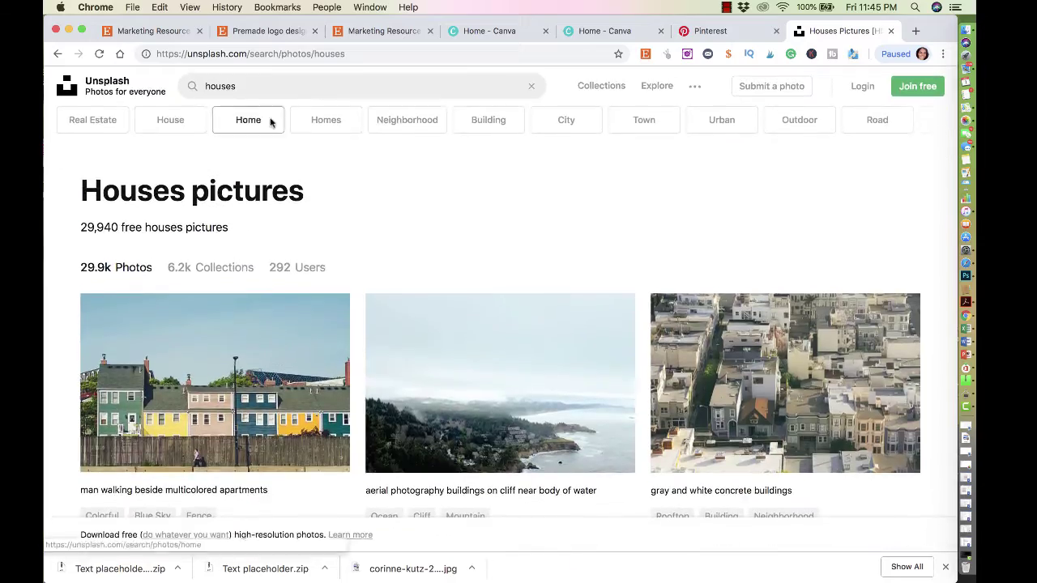
Replace the search with 'chicago' and browse the free Chicago photos
left_click(263, 92)
type("chicago")
key("Return")
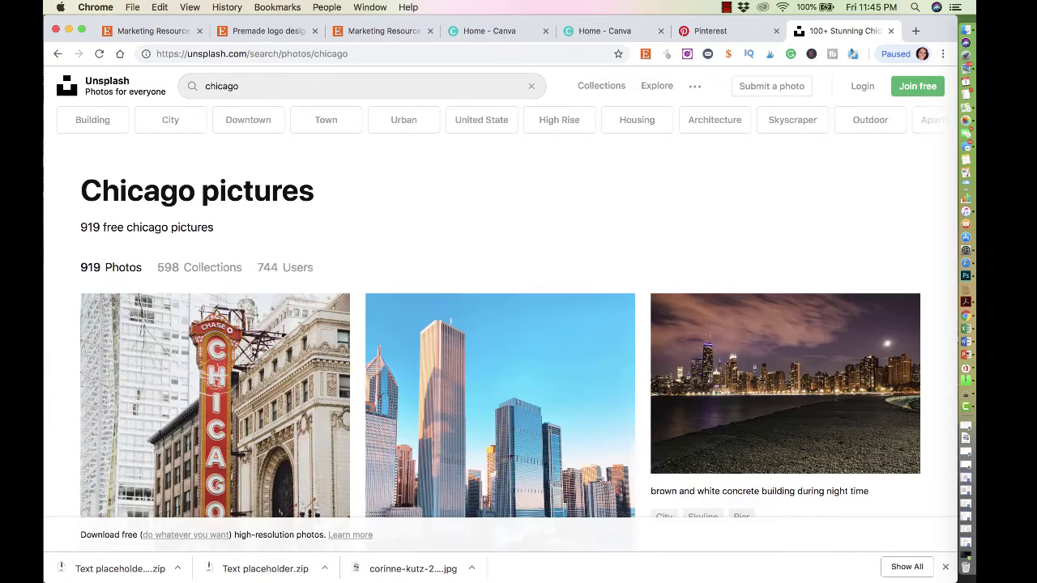
scroll(317, 314, "down", 10)
scroll(316, 314, "down", 15)
scroll(317, 315, "up", 20)
scroll(316, 310, "down", 1)
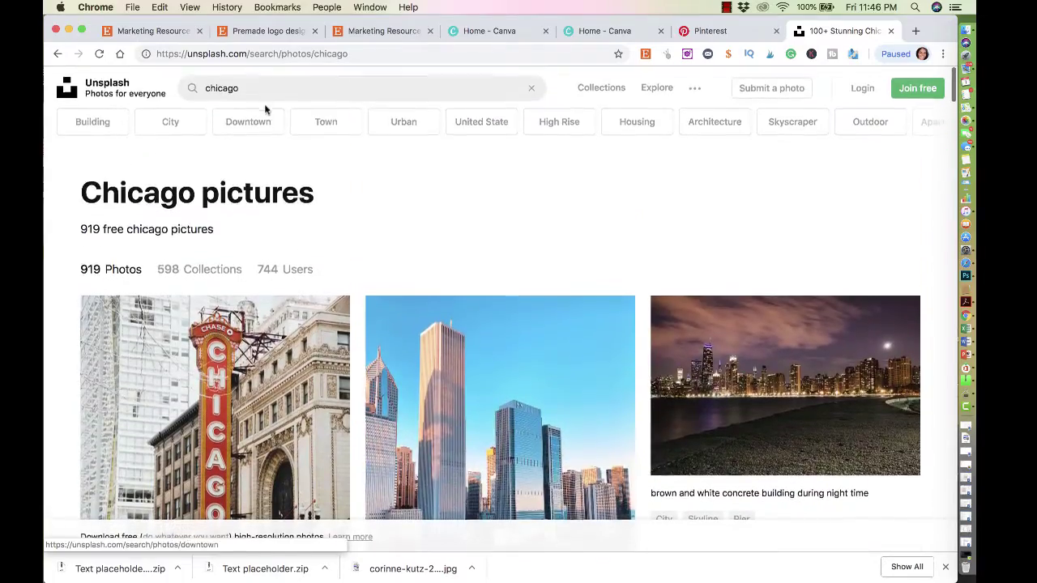
Search Unsplash for 'pink' and scroll through the results
left_click(263, 86)
type("pink")
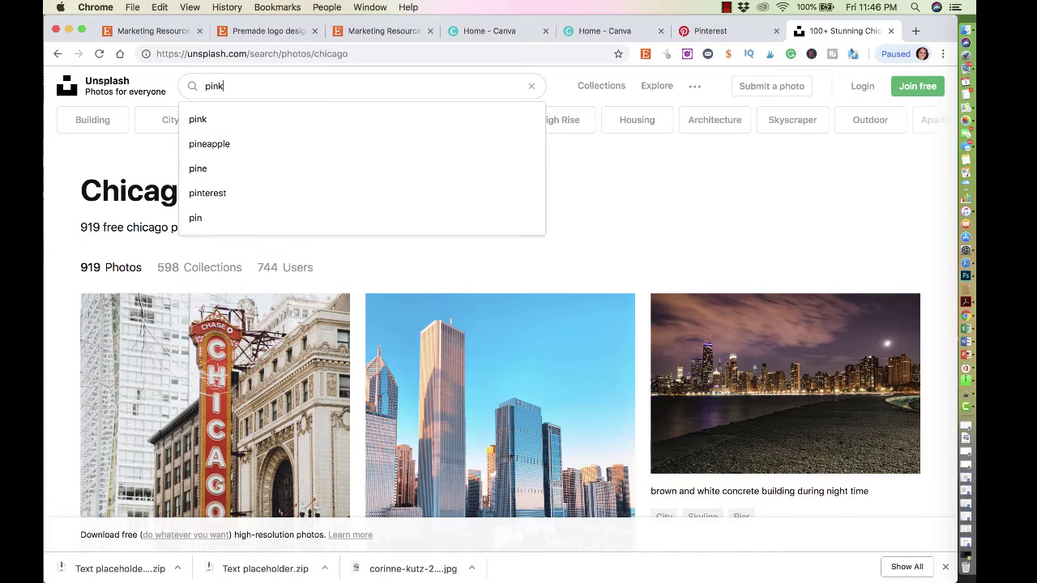
key("Return")
scroll(353, 308, "down", 15)
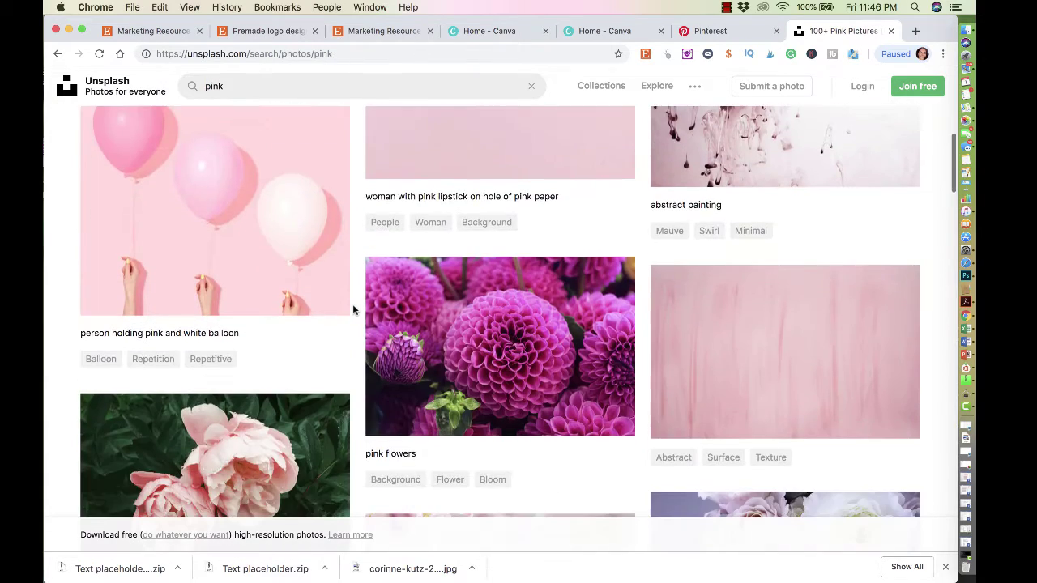
scroll(352, 309, "down", 20)
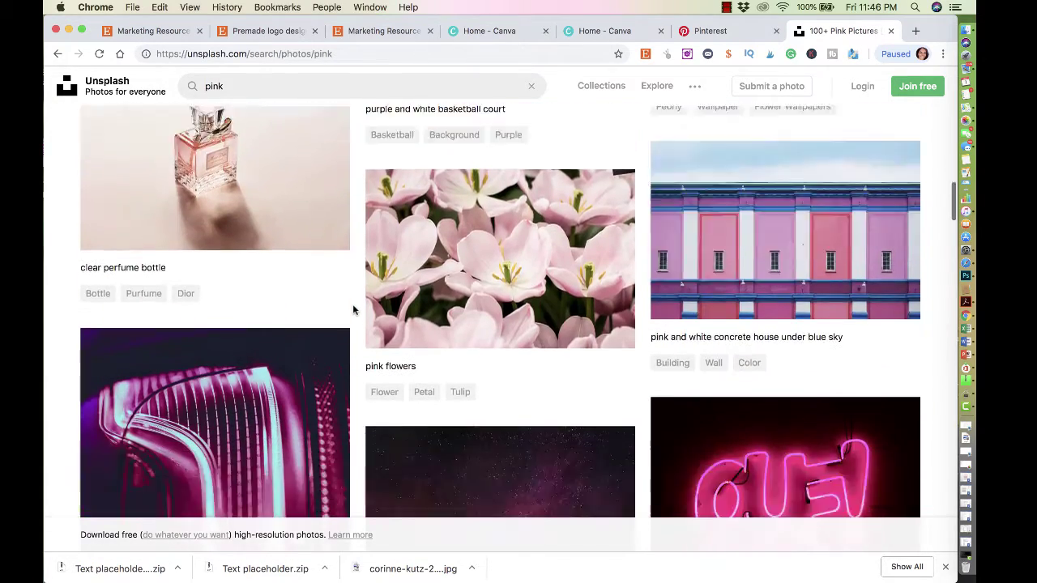
scroll(353, 310, "down", 20)
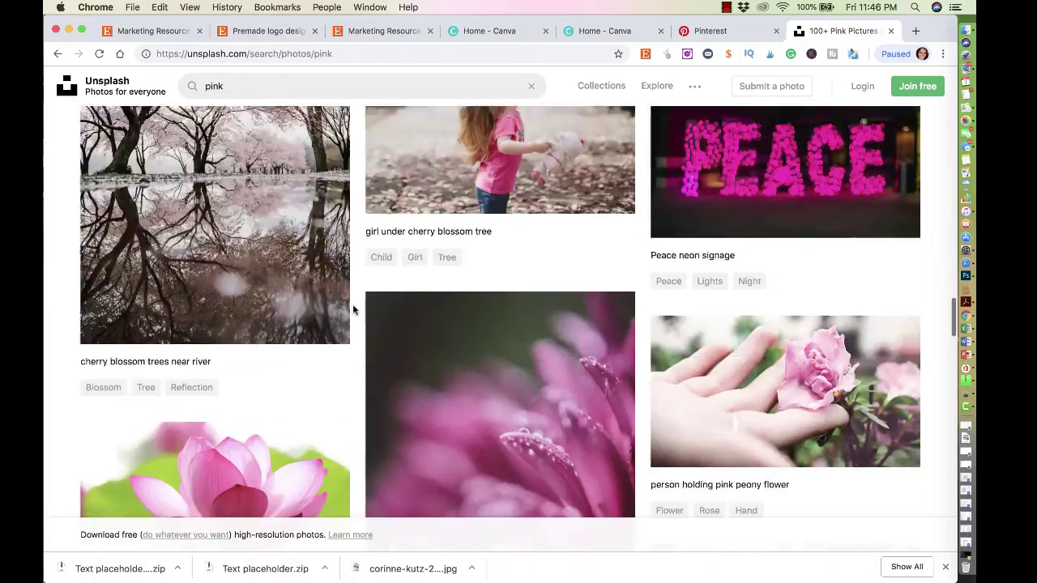
scroll(352, 306, "down", 10)
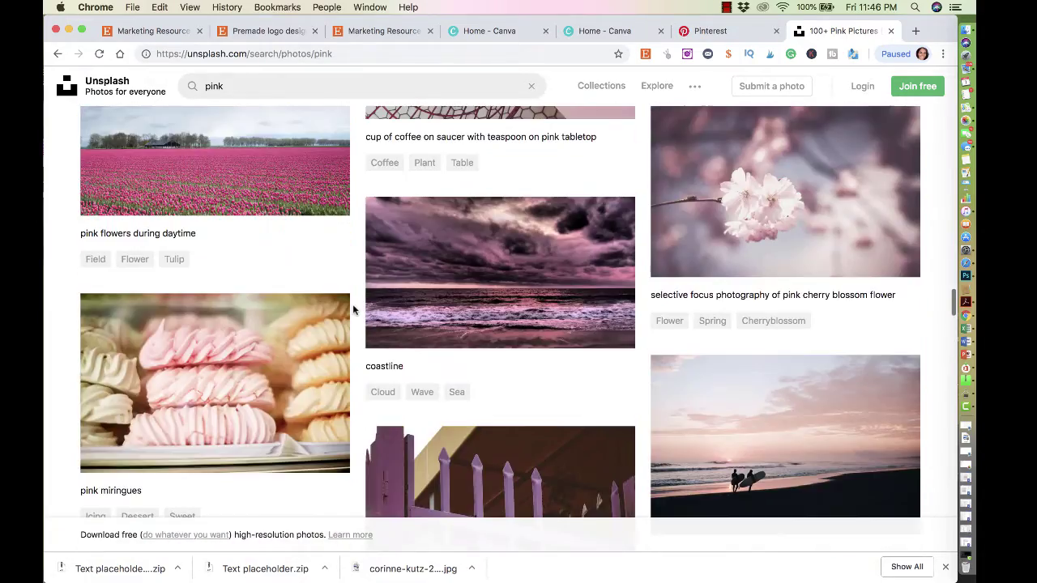
mouse_move(244, 339)
scroll(325, 232, "down", 20)
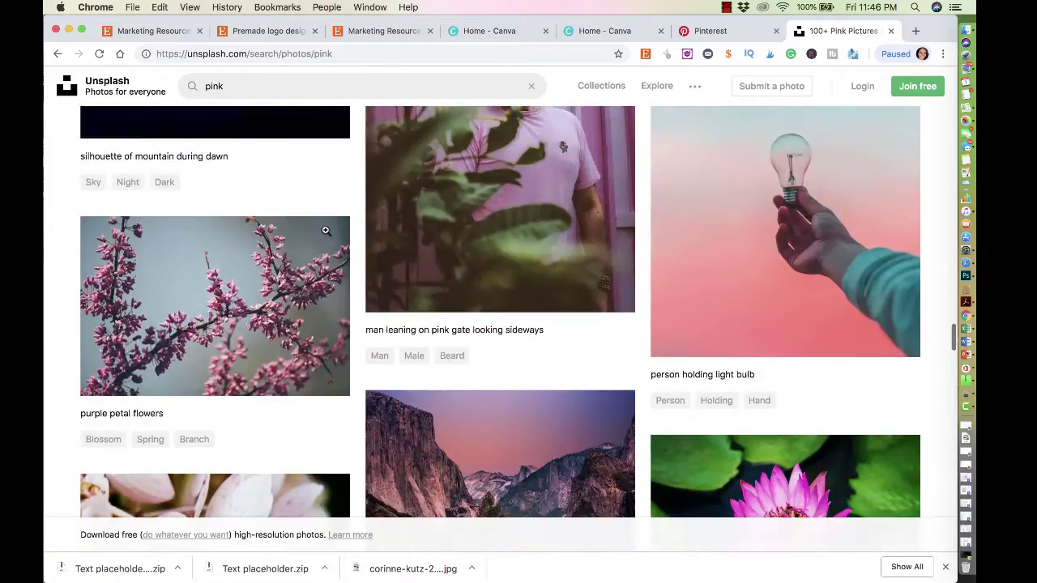
scroll(325, 235, "down", 10)
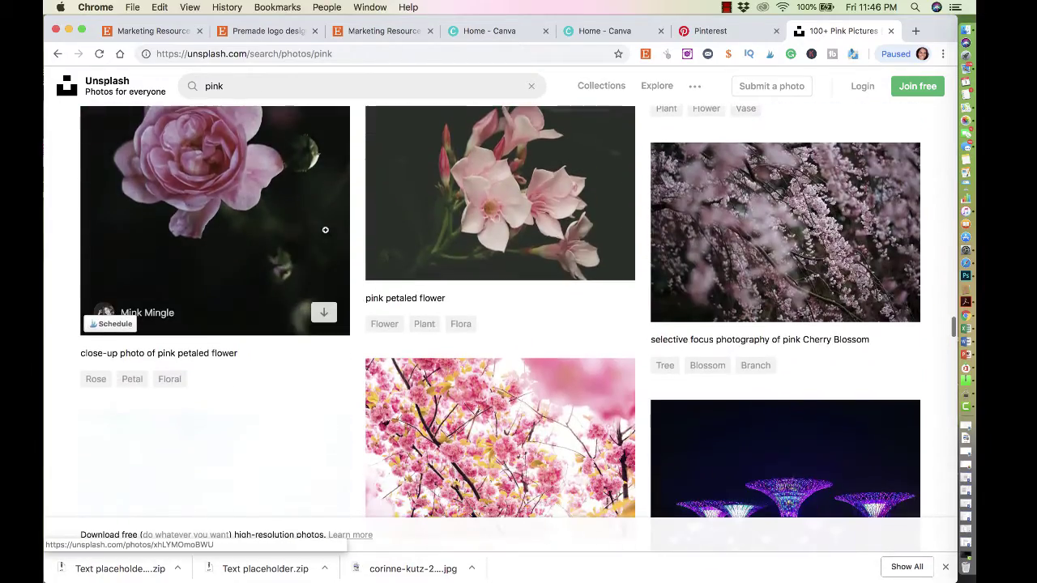
scroll(291, 249, "down", 15)
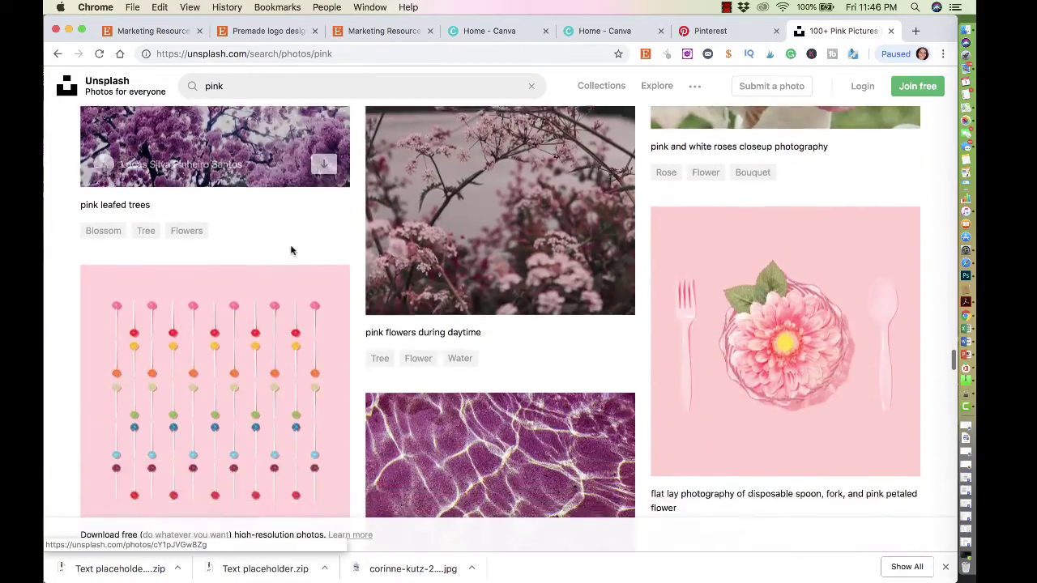
scroll(291, 246, "down", 15)
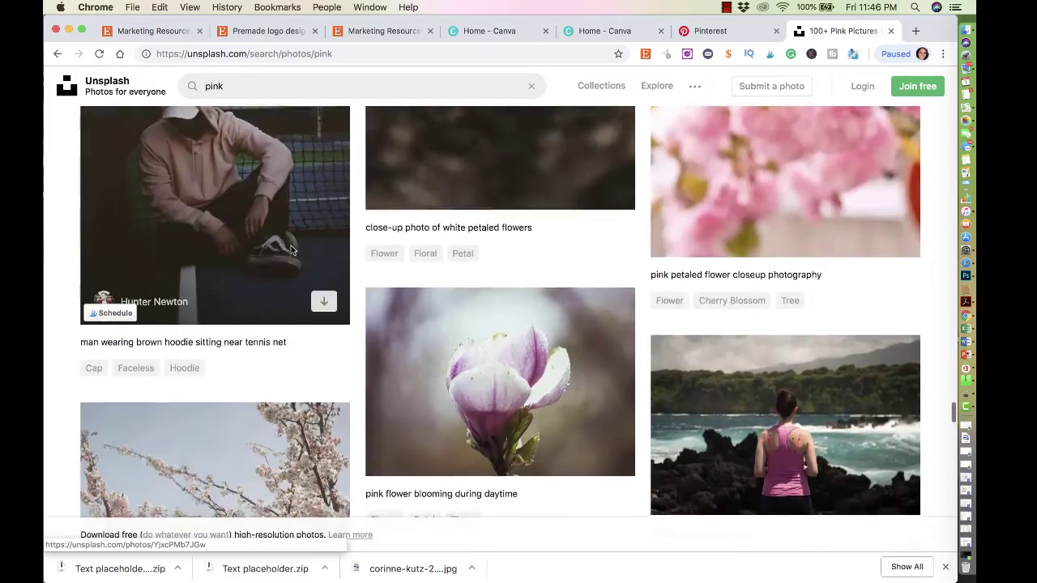
scroll(293, 252, "up", 5)
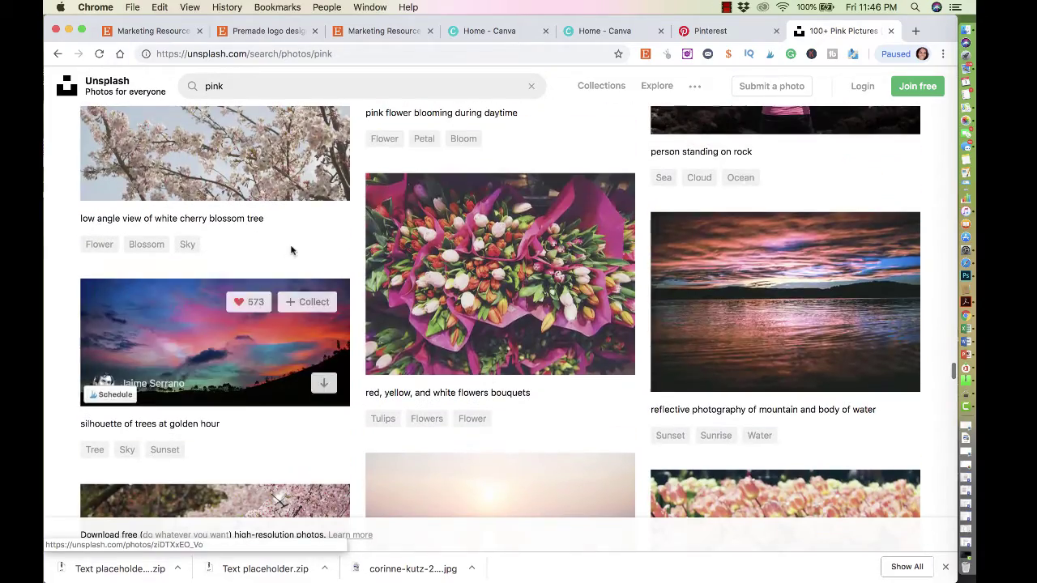
scroll(671, 309, "up", 15)
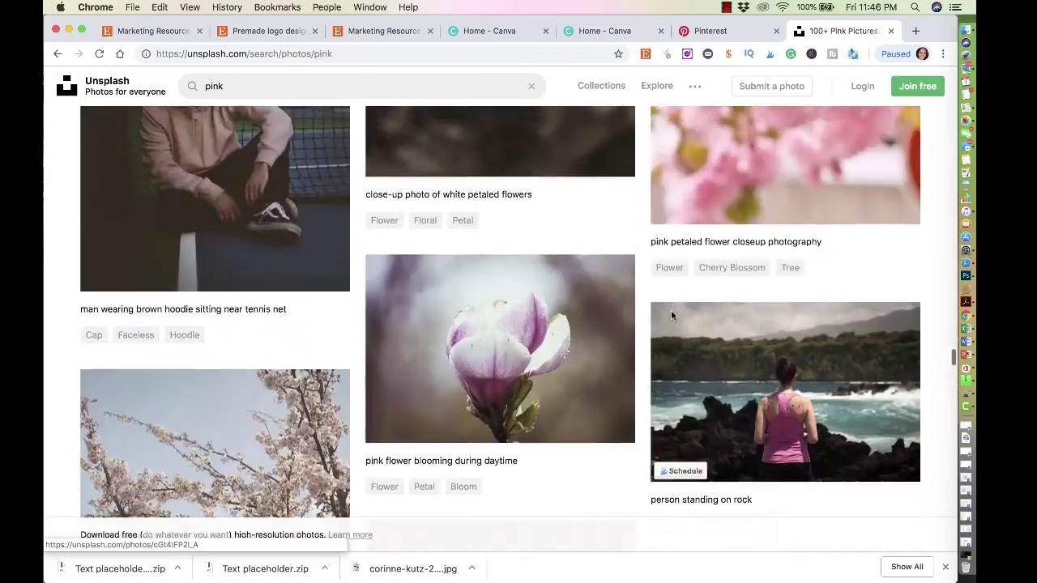
scroll(400, 158, "down", 15)
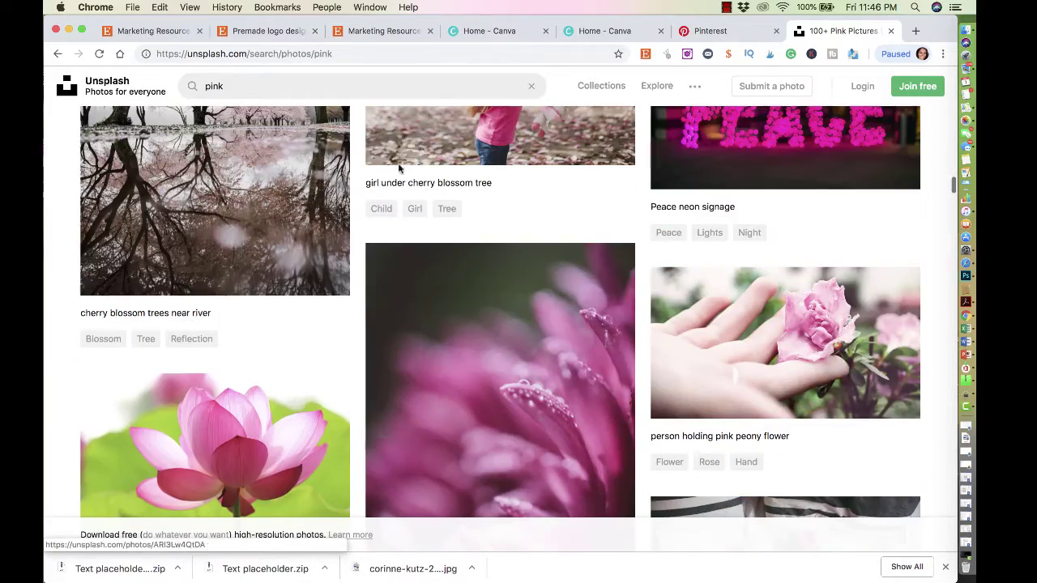
Change the search to 'blogger' and browse those photos
left_click(227, 91)
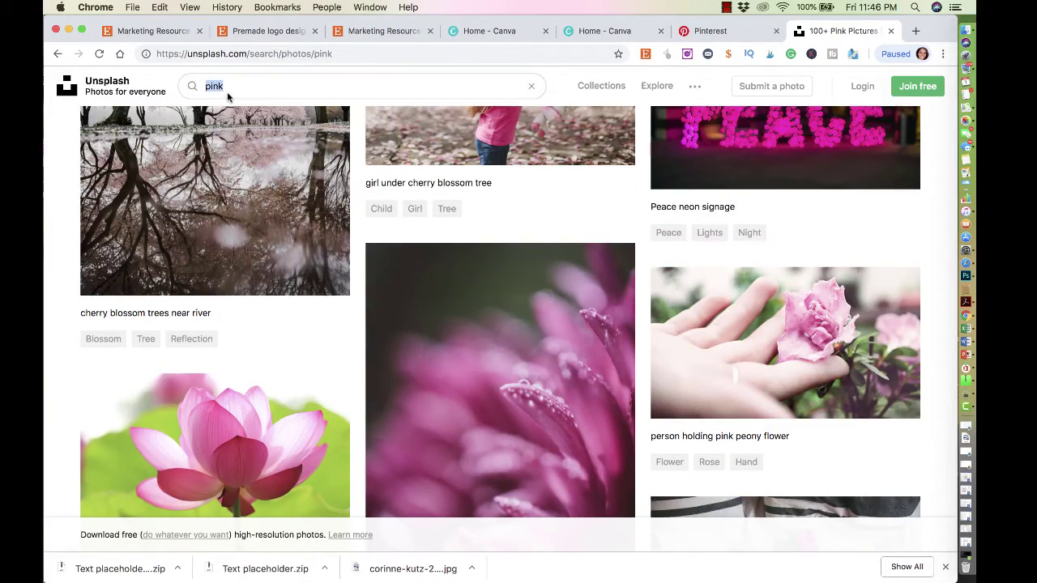
type("blogger")
key("Return")
scroll(259, 252, "down", 5)
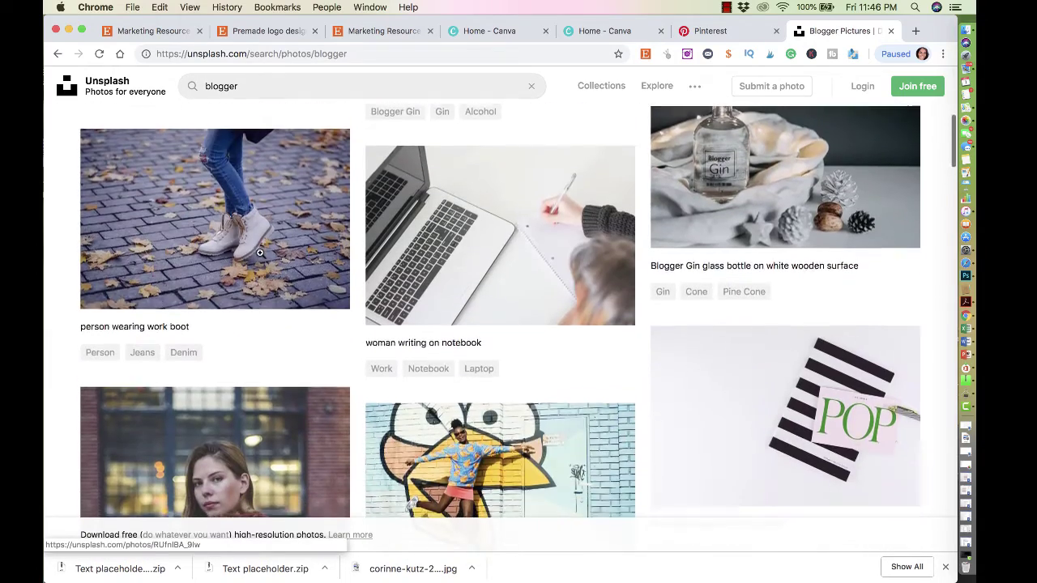
scroll(259, 254, "down", 10)
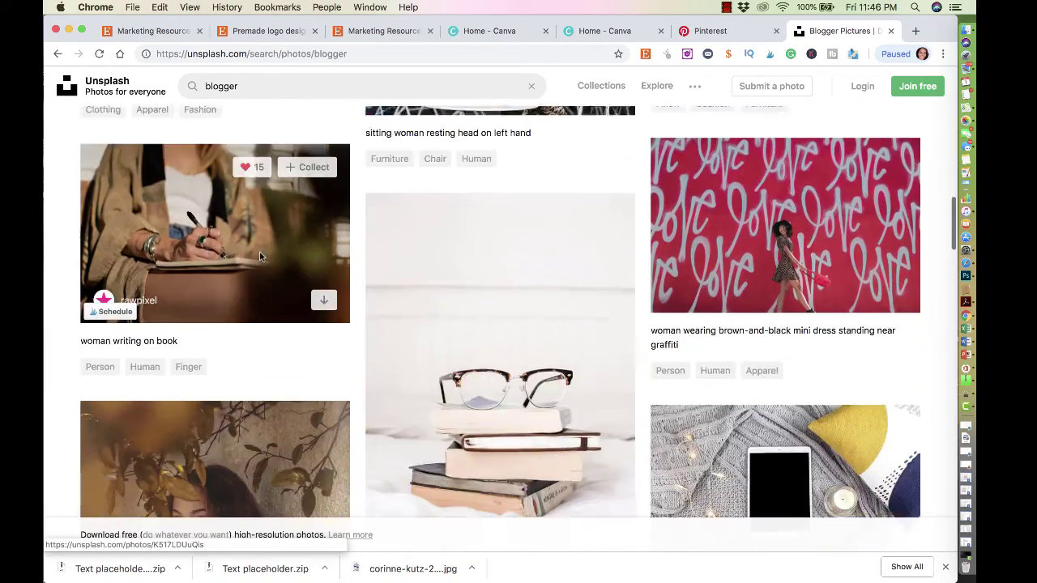
scroll(259, 257, "down", 12)
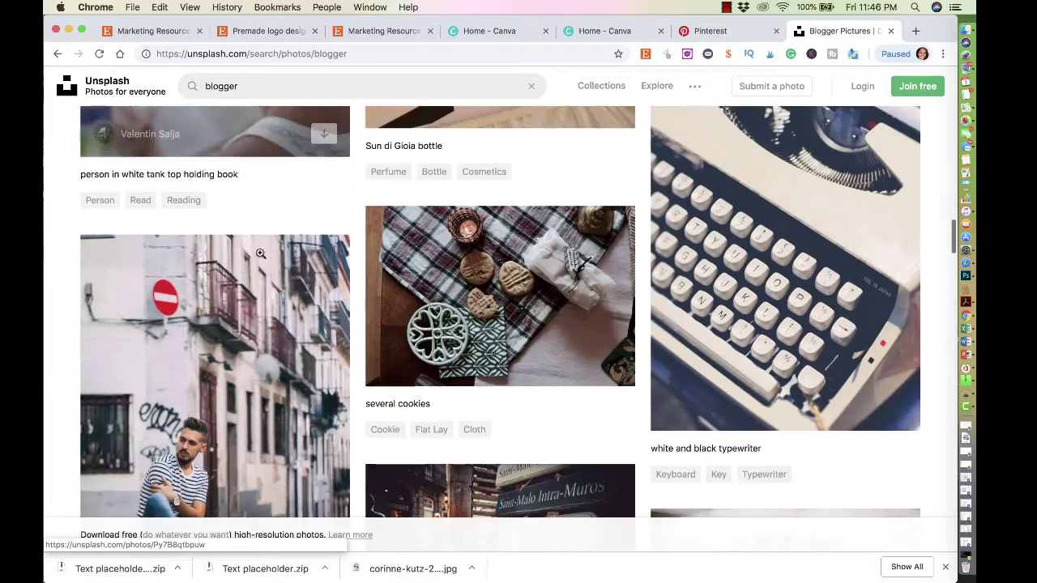
scroll(259, 253, "up", 15)
scroll(259, 253, "up", 10)
Narrow the search to 'blog', scroll to the laptop-and-aloe-vera photo and close the downloads bar
left_click(243, 86)
key("BackSpace")
key("BackSpace")
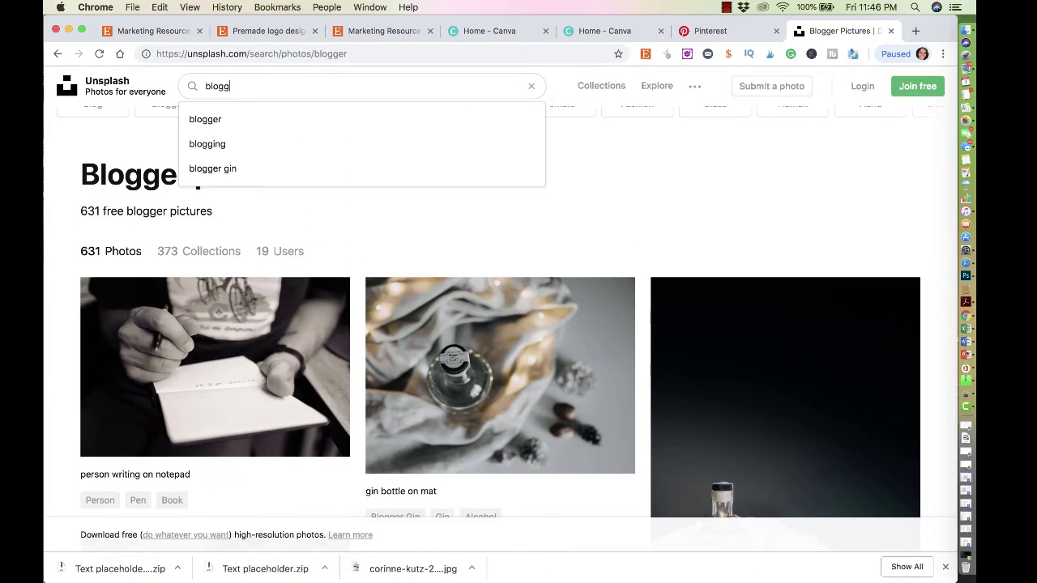
key("BackSpace")
type("ger")
key("BackSpace")
key("BackSpace")
key("BackSpace")
key("Return")
scroll(314, 251, "down", 5)
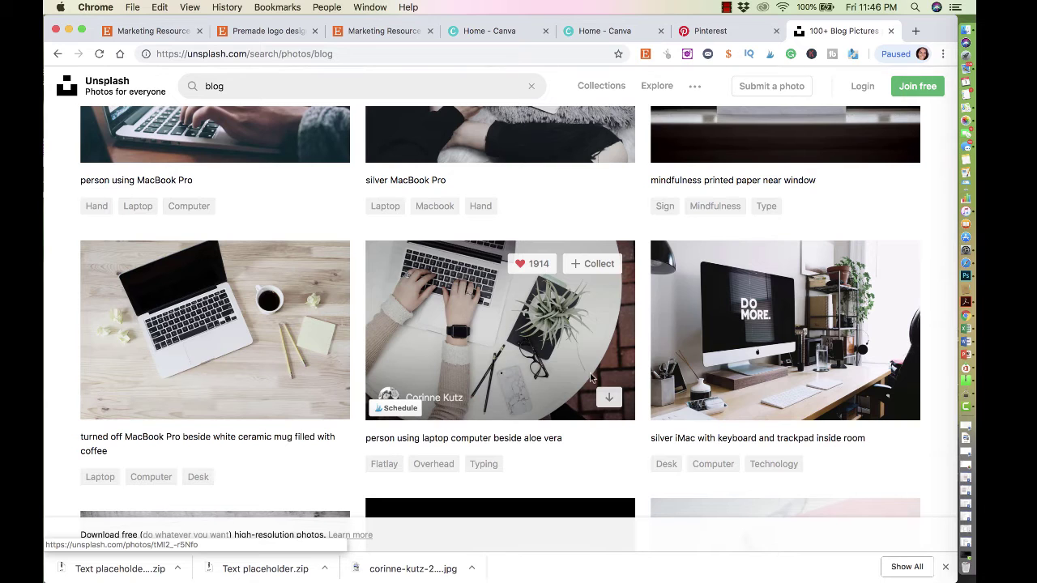
scroll(616, 377, "down", 1)
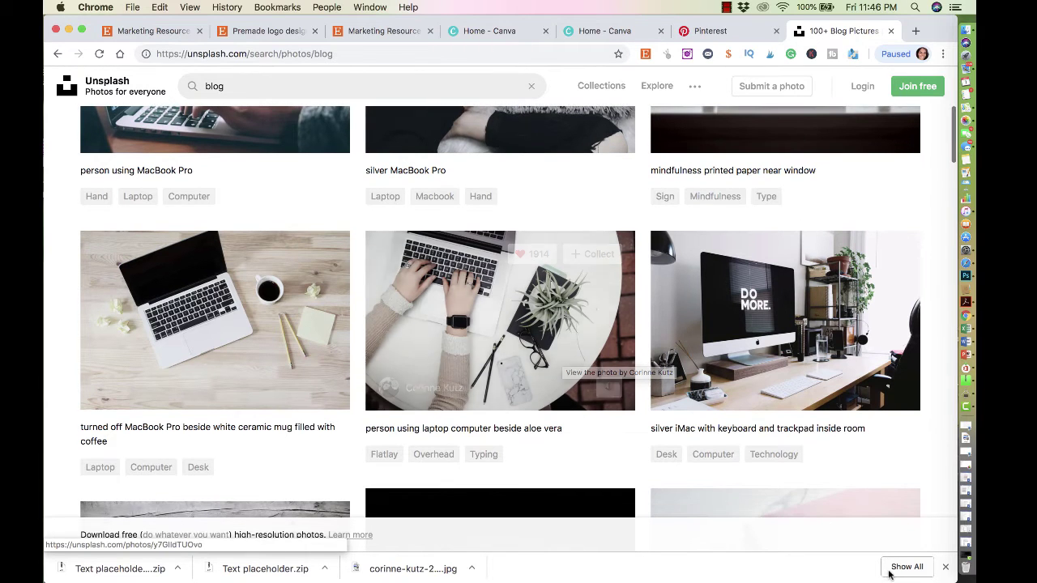
left_click(946, 567)
Download the laptop-and-aloe-vera photo and drag it onto the desktop, replacing the existing copy
left_click(609, 389)
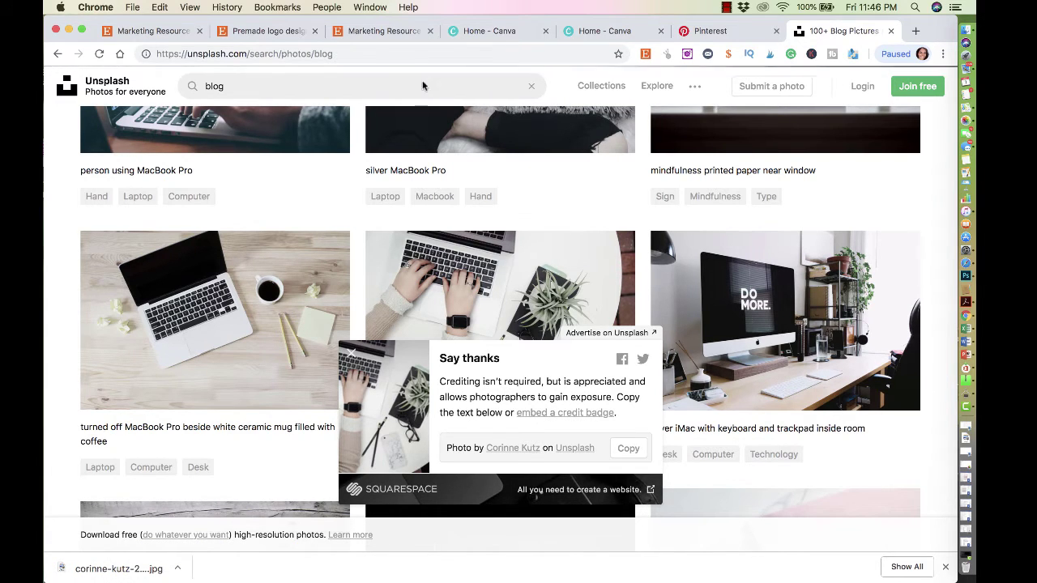
key("F11")
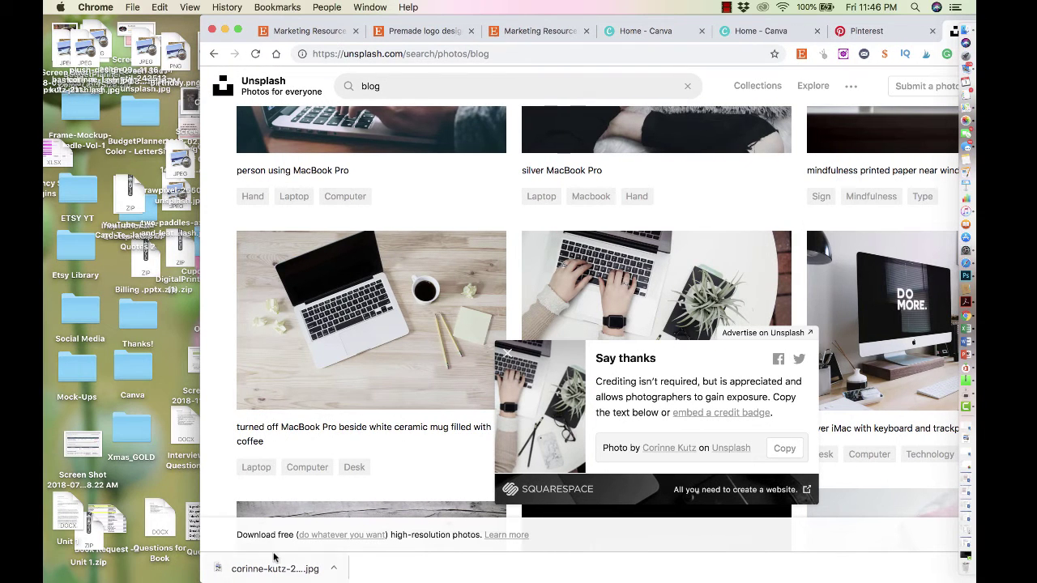
left_click_drag(272, 567, 148, 57)
left_click(409, 165)
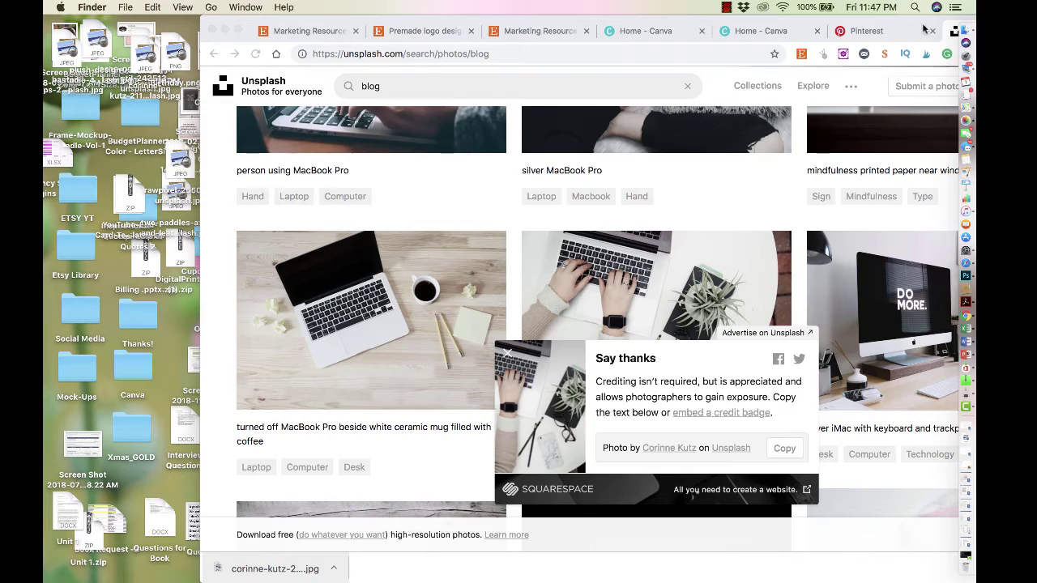
key("super+Tab")
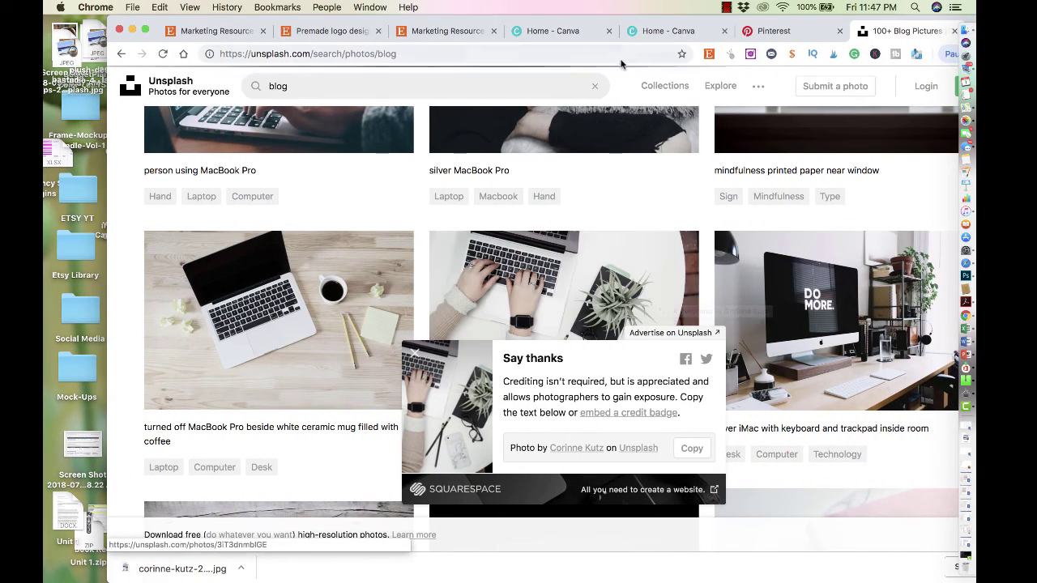
From the Canva home page, create a custom design 800 px wide by 1200 px high
left_click(674, 36)
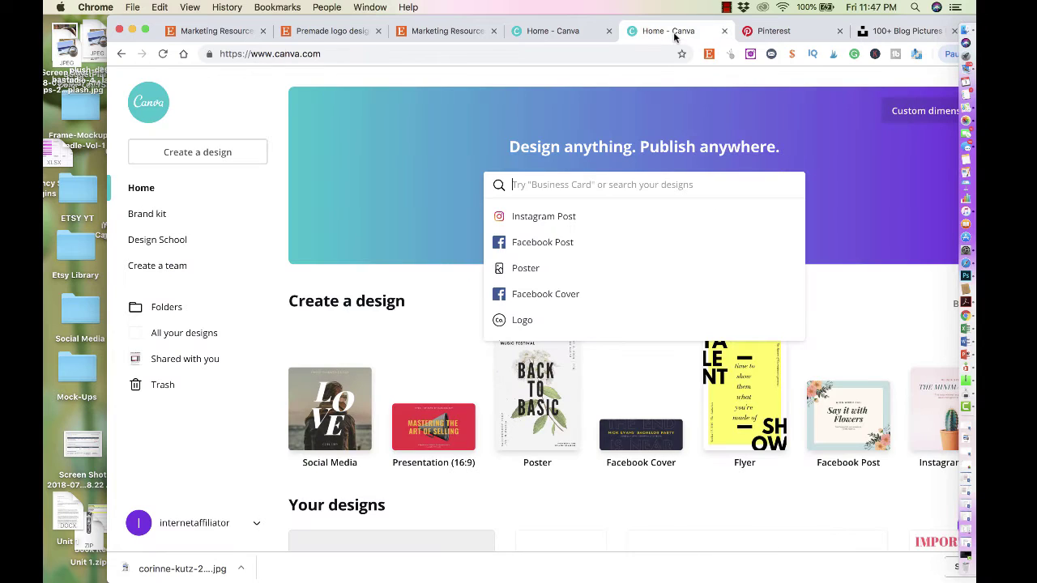
left_click_drag(735, 18, 684, 16)
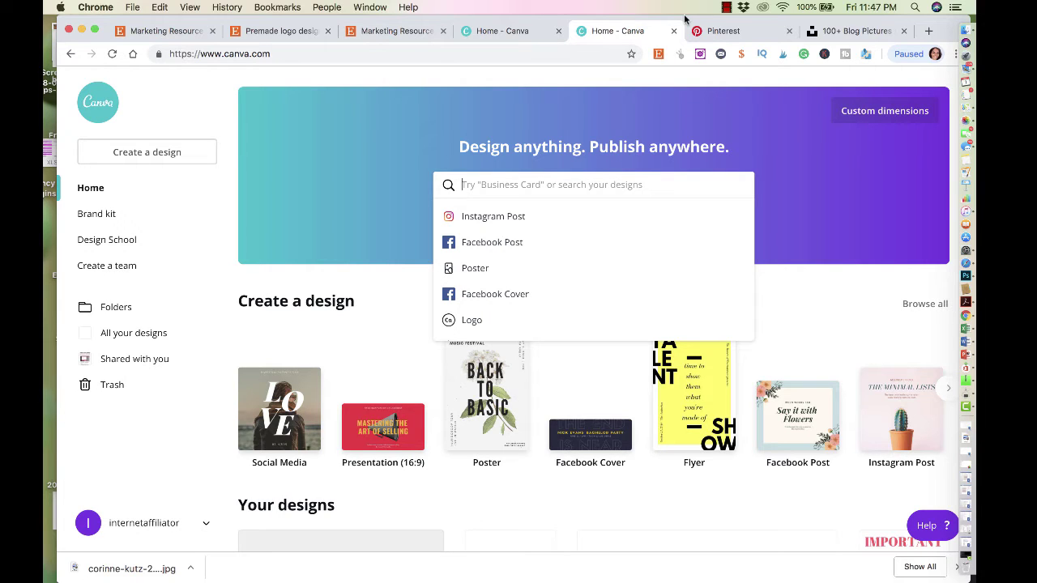
left_click(884, 113)
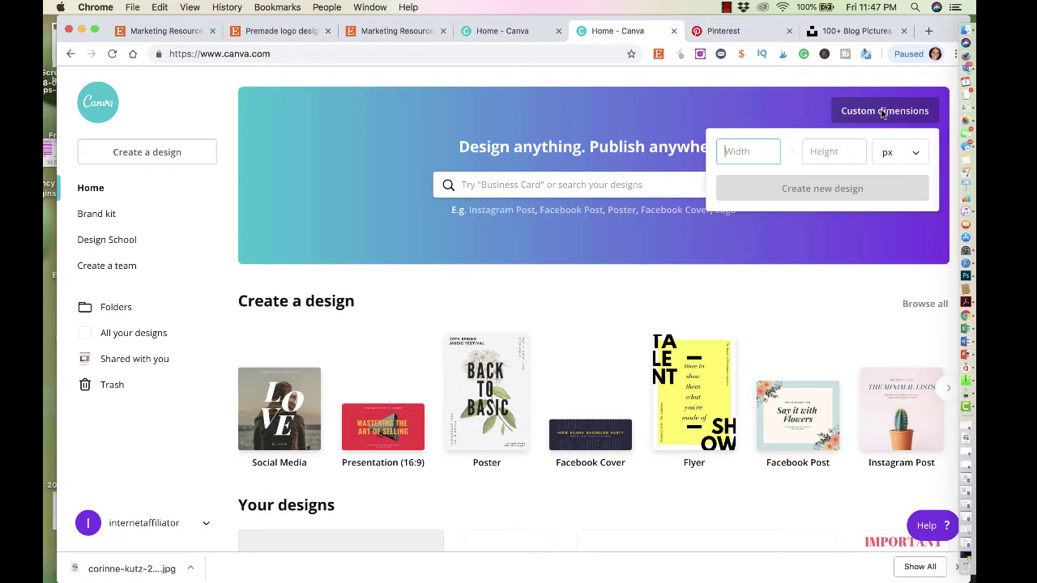
type("800")
key("Tab")
type("120")
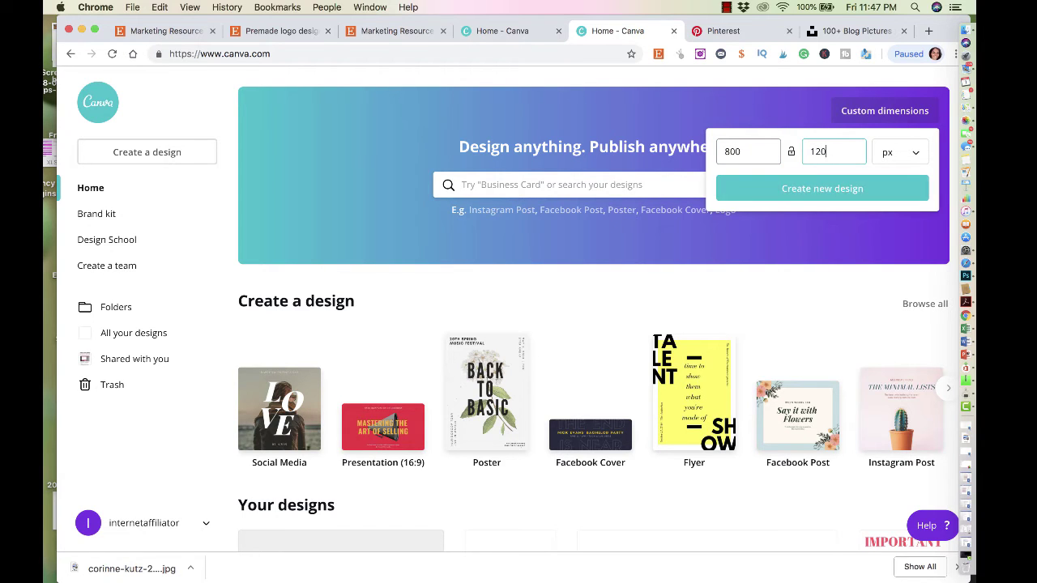
type("0")
left_click(790, 194)
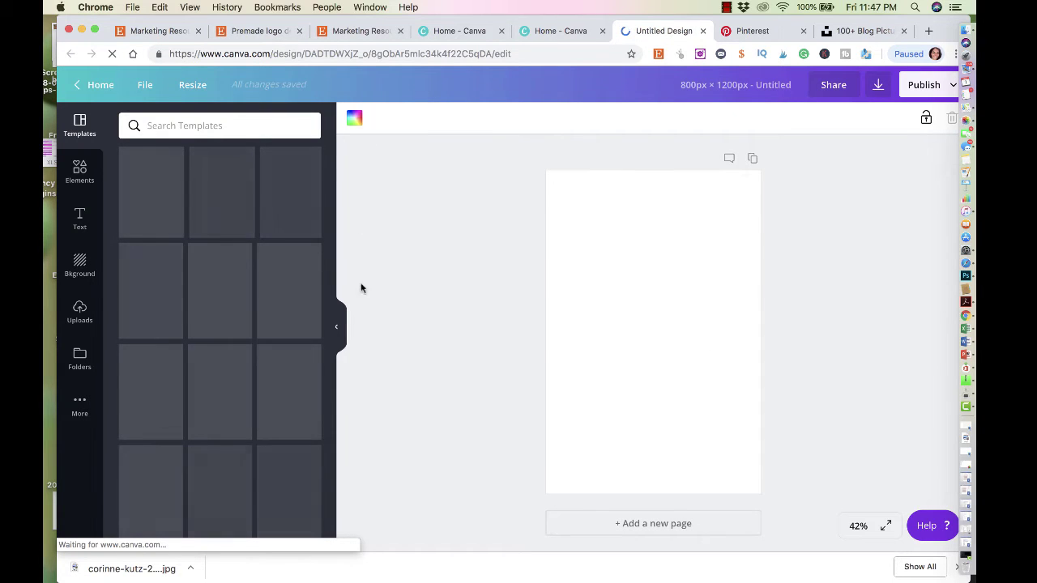
Drag the laptop-and-aloe-vera JPG from the desktop into Canva's uploads, then restore the browser window
left_click_drag(177, 22, 282, 24)
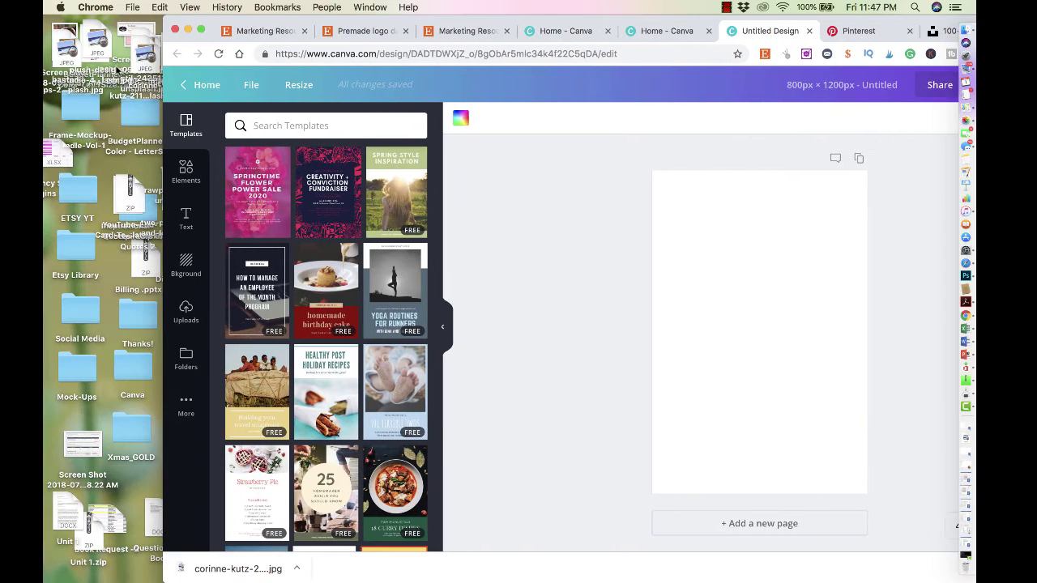
left_click_drag(112, 50, 251, 154)
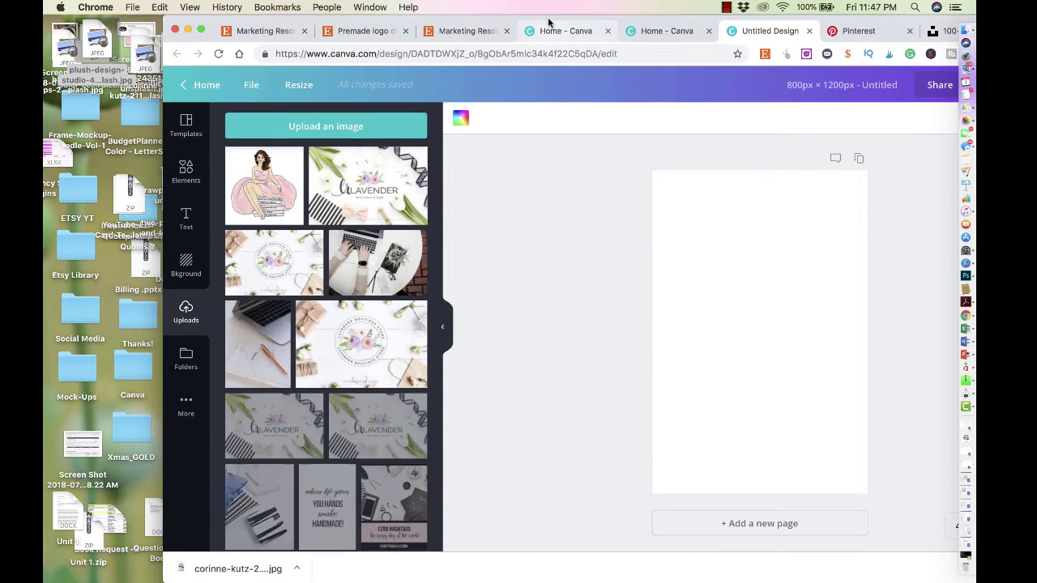
left_click_drag(546, 16, 634, 11)
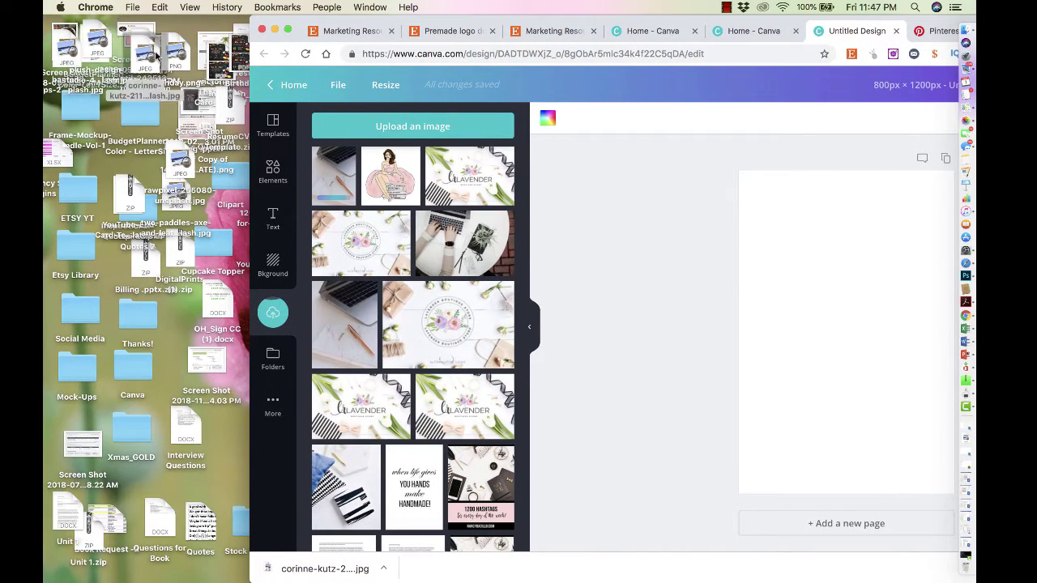
left_click_drag(150, 69, 373, 146)
double_click(666, 18)
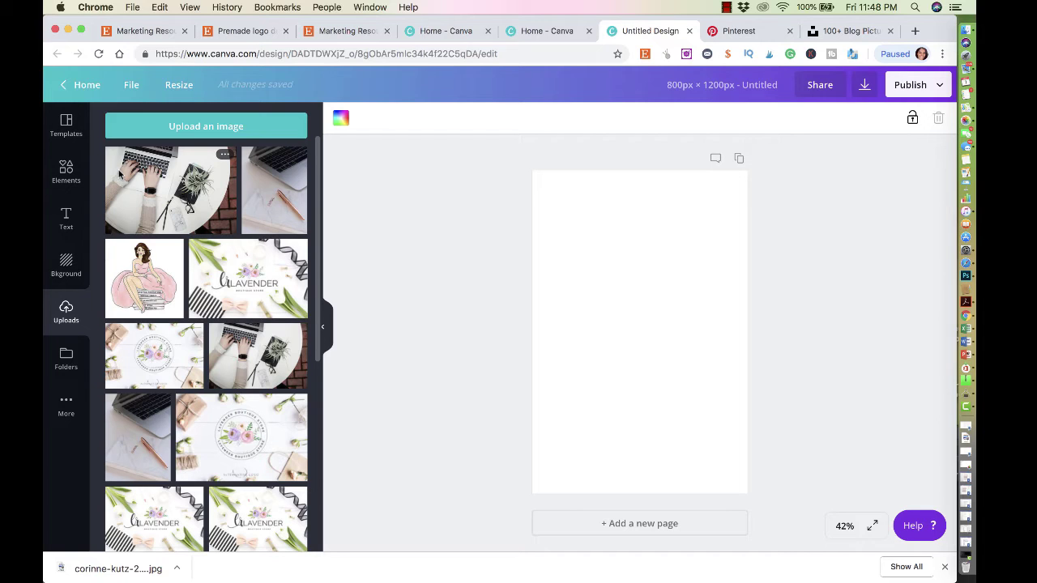
Place the laptop photo on the page and enlarge it to cover the full 800 × 1200 page
left_click(162, 192)
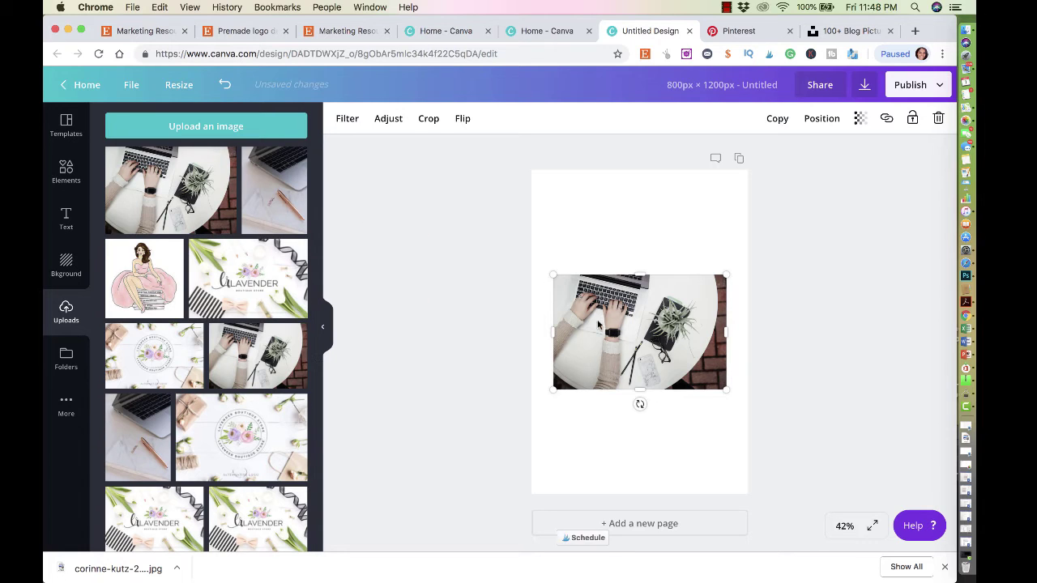
left_click_drag(553, 275, 497, 237)
left_click_drag(735, 398, 847, 520)
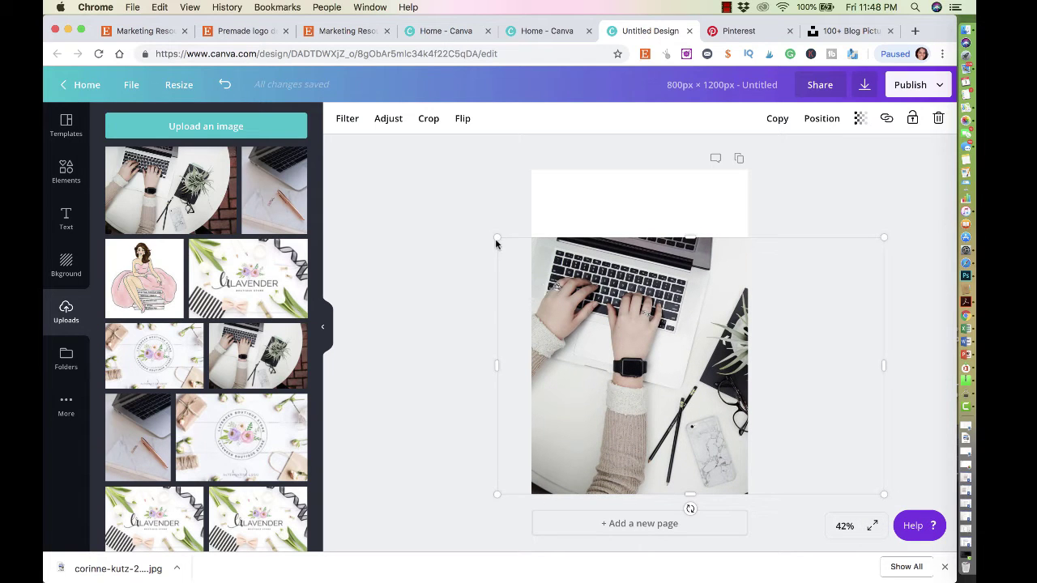
left_click_drag(497, 241, 387, 164)
left_click_drag(592, 263, 673, 297)
left_click(857, 241)
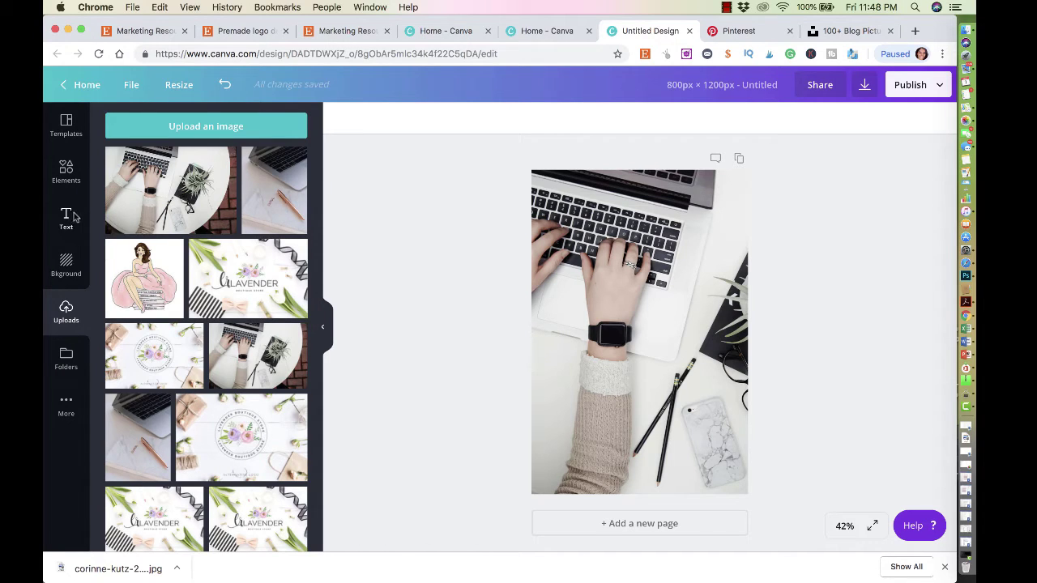
Add a square from Elements > Shapes onto the photo and stretch it into a tall rectangle
left_click(66, 172)
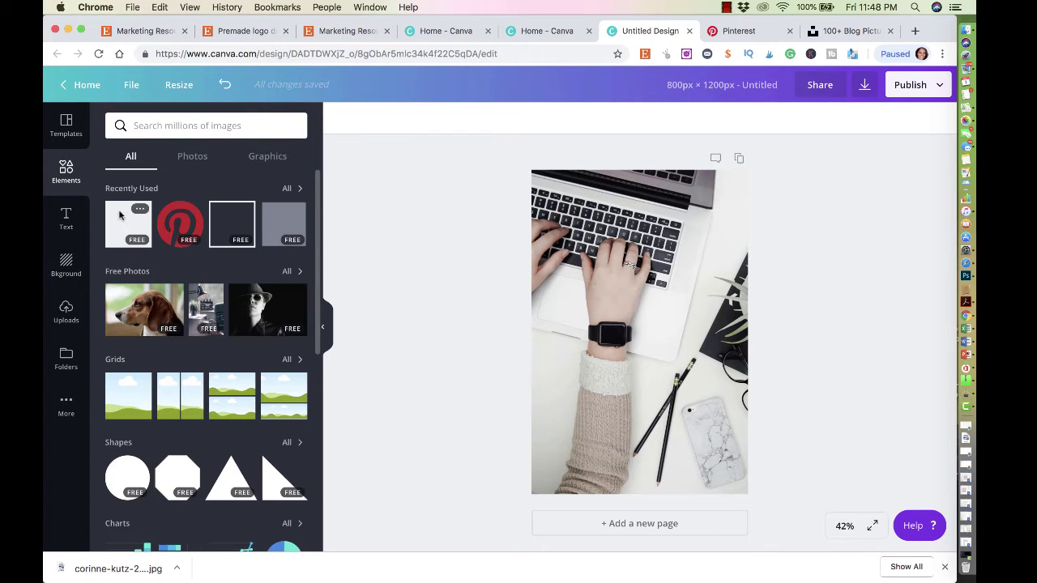
scroll(121, 405, "down", 3)
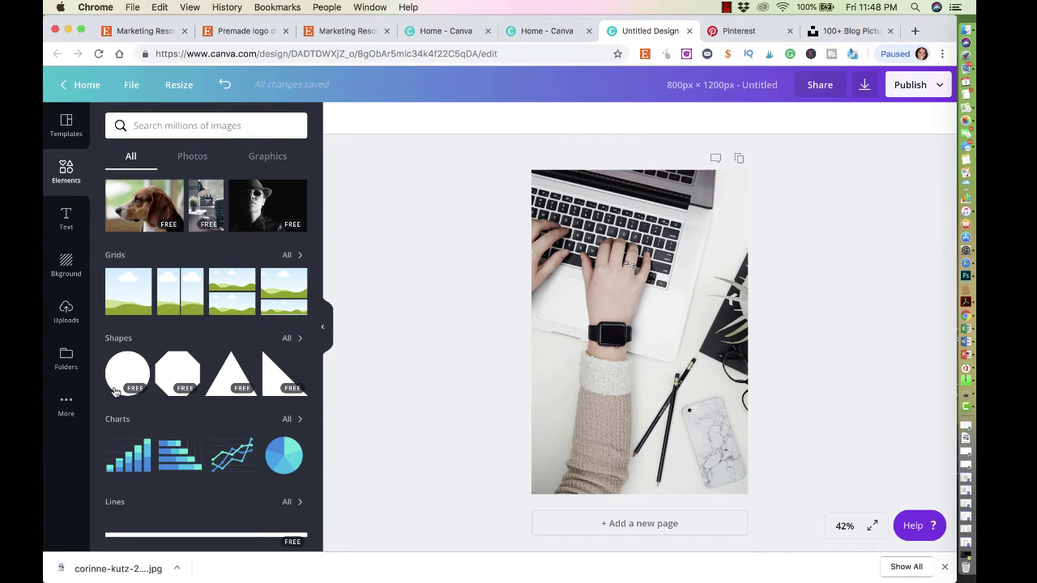
left_click(288, 338)
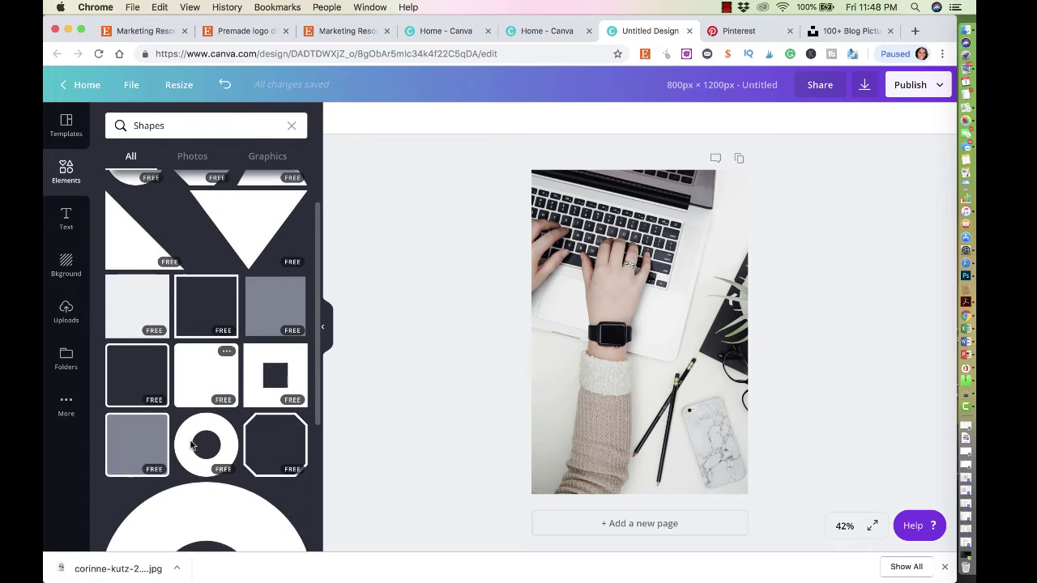
scroll(191, 417, "down", 1)
left_click_drag(134, 304, 586, 215)
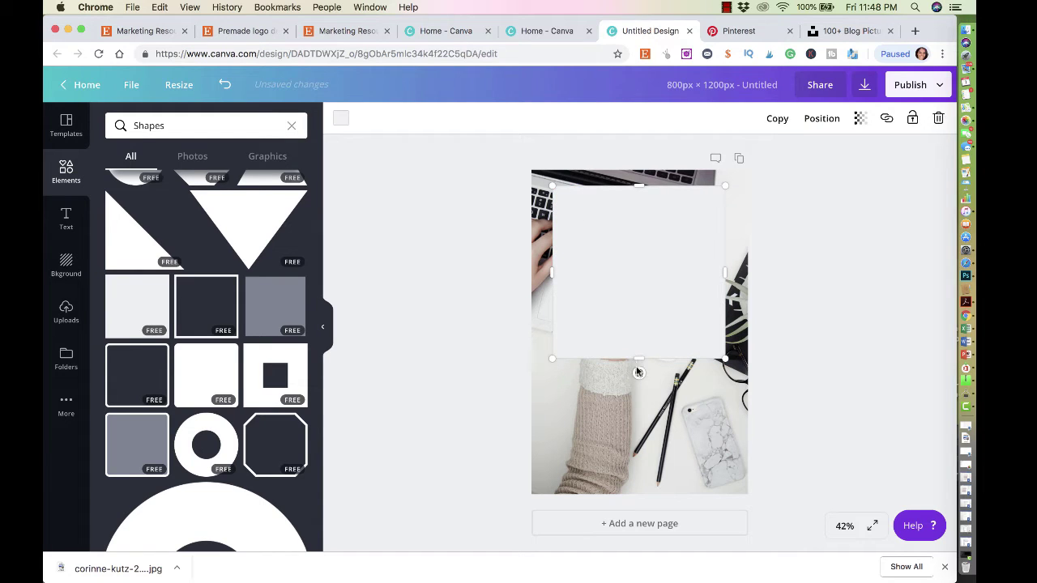
left_click_drag(639, 359, 640, 460)
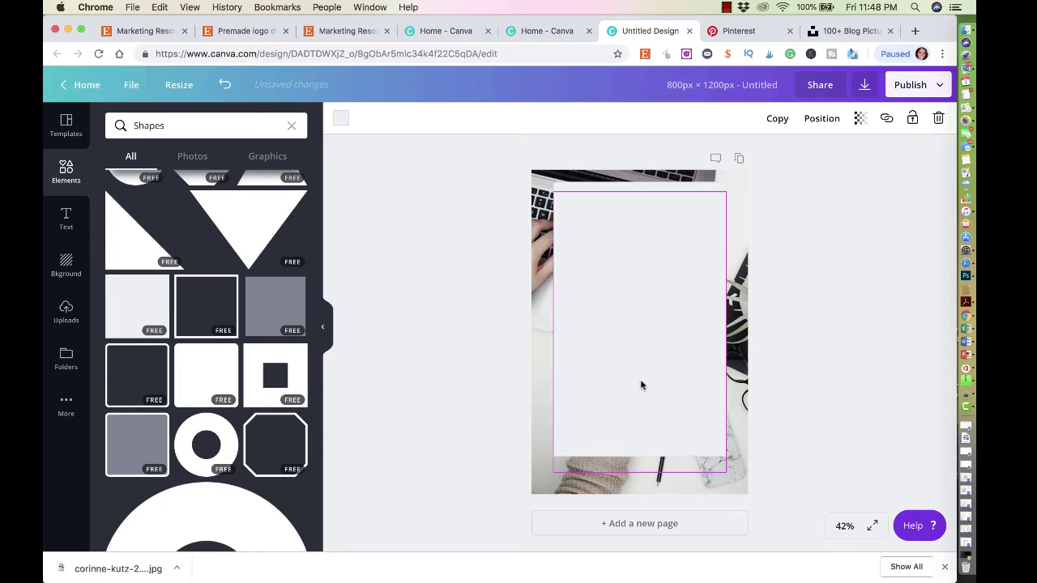
left_click(641, 386)
left_click_drag(639, 458, 639, 442)
key("Escape")
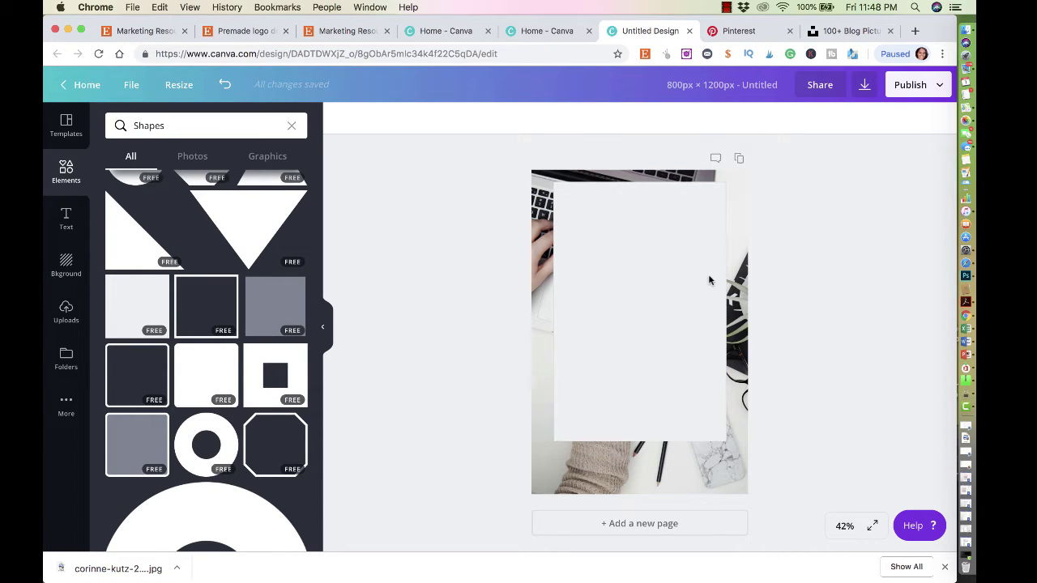
left_click(608, 256)
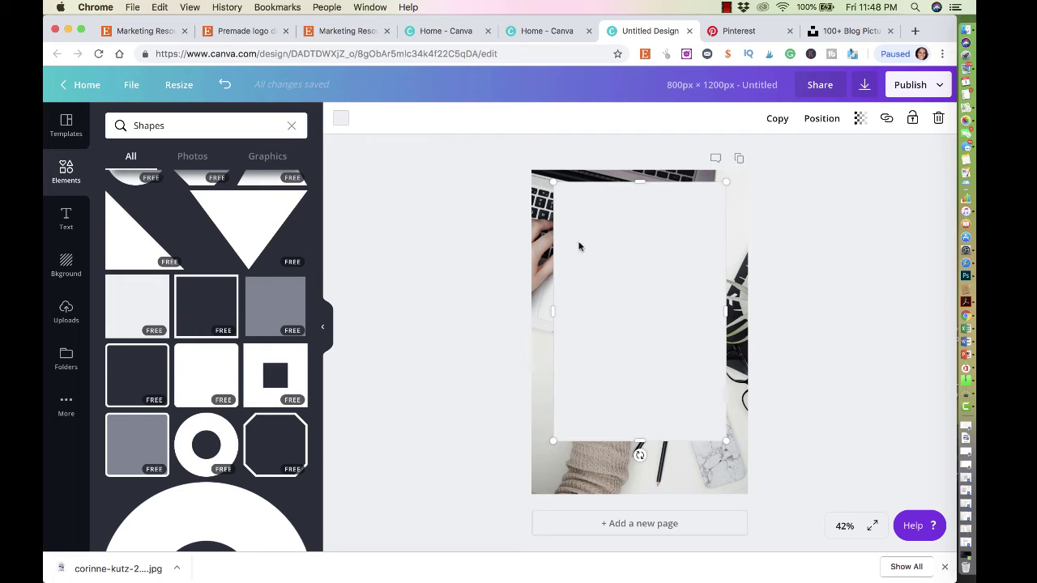
Make the rectangle black at about 64 transparency and nudge it slightly left
left_click(340, 119)
left_click(118, 212)
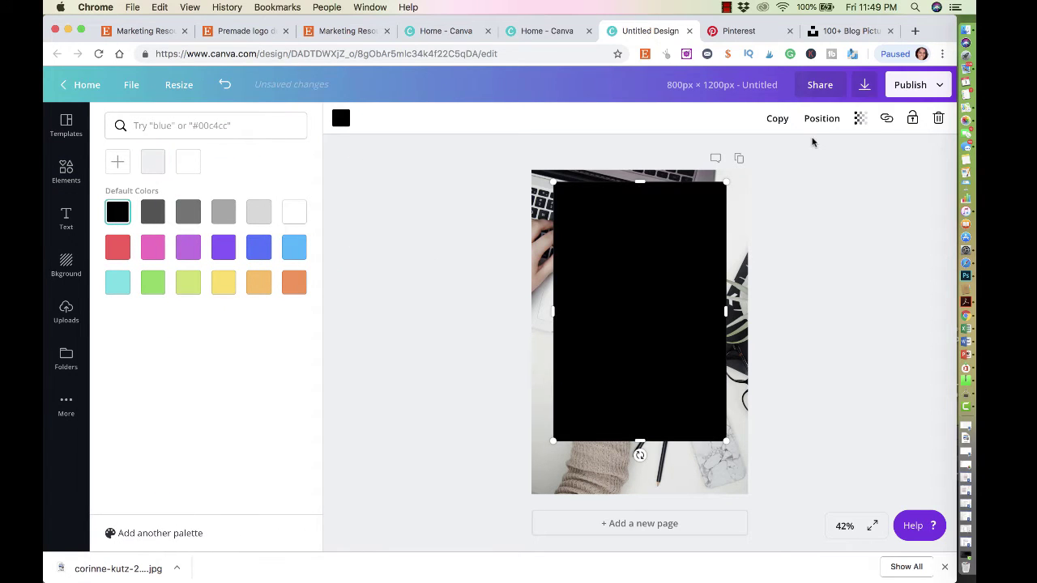
left_click(861, 118)
left_click_drag(832, 152, 799, 154)
left_click(840, 248)
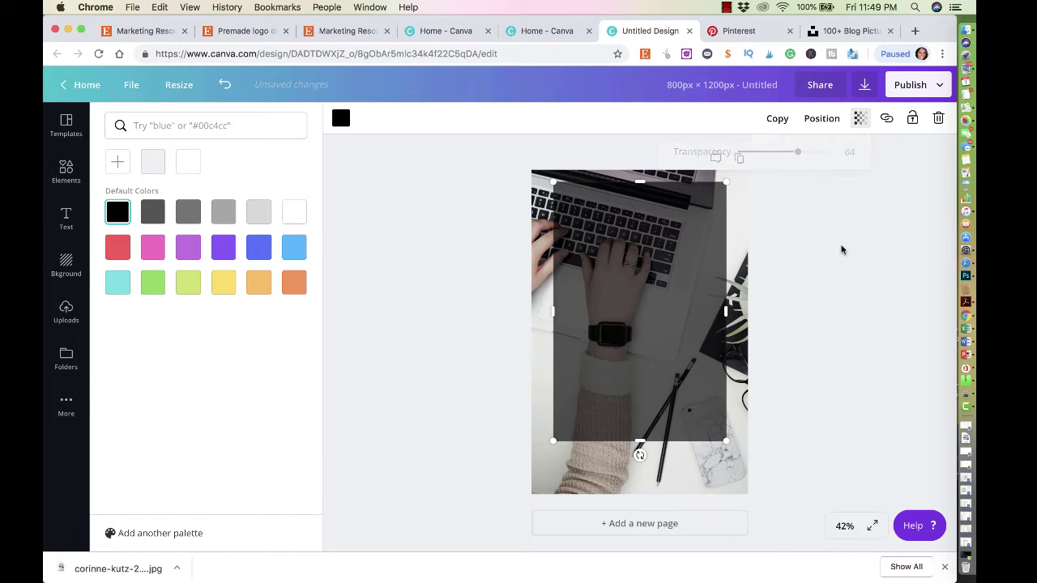
left_click_drag(636, 301, 633, 306)
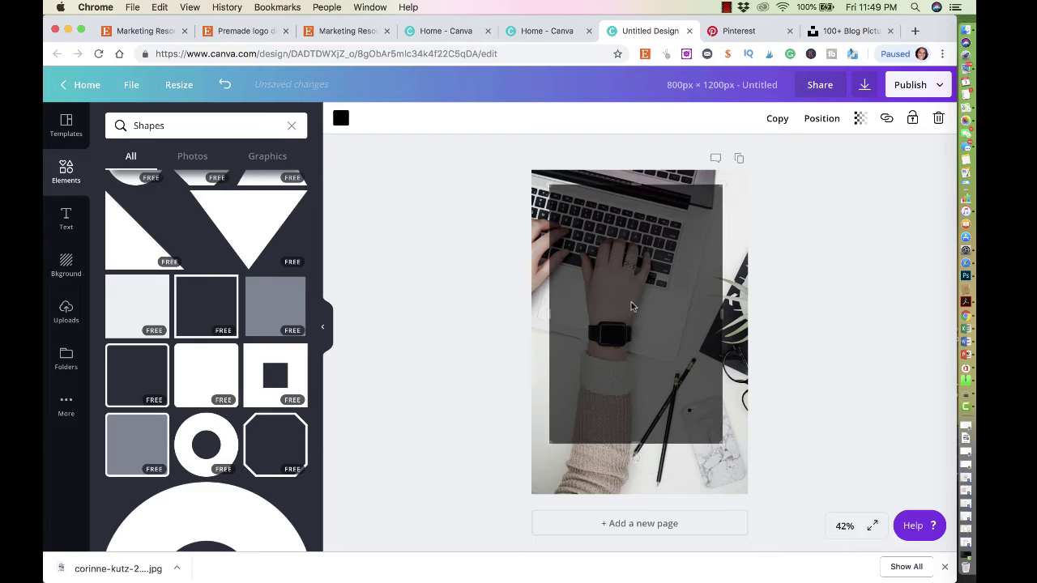
Add a new text box from the Text panel onto the dark rectangle
left_click(481, 314)
left_click(68, 231)
scroll(193, 401, "down", 5)
scroll(192, 401, "down", 10)
scroll(193, 401, "down", 10)
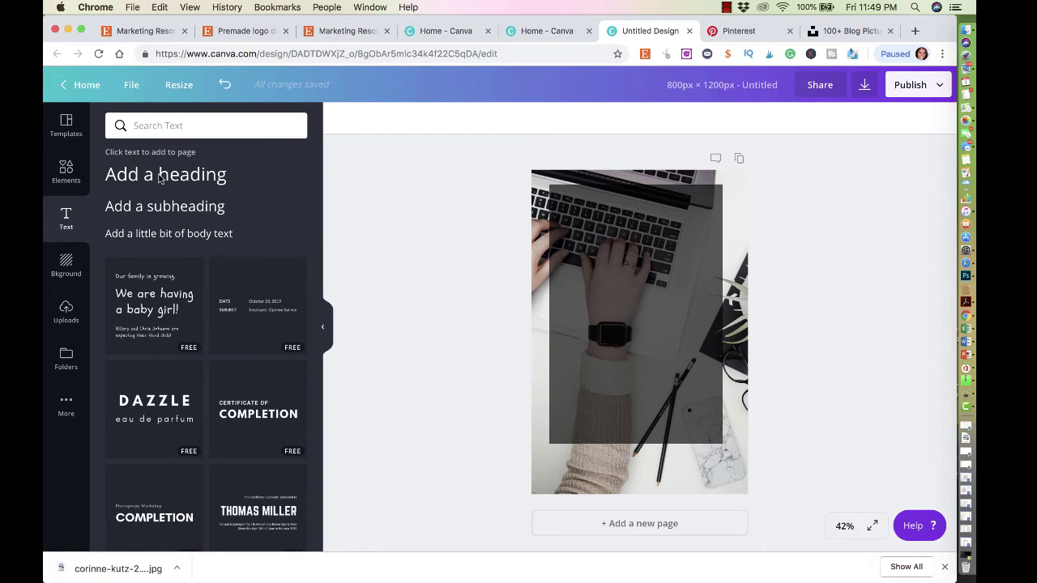
key("t")
Replace the placeholder with '10 Ways To Make Money Using Pinterest' across five lines
left_click(655, 336)
triple_click(645, 333)
type("H")
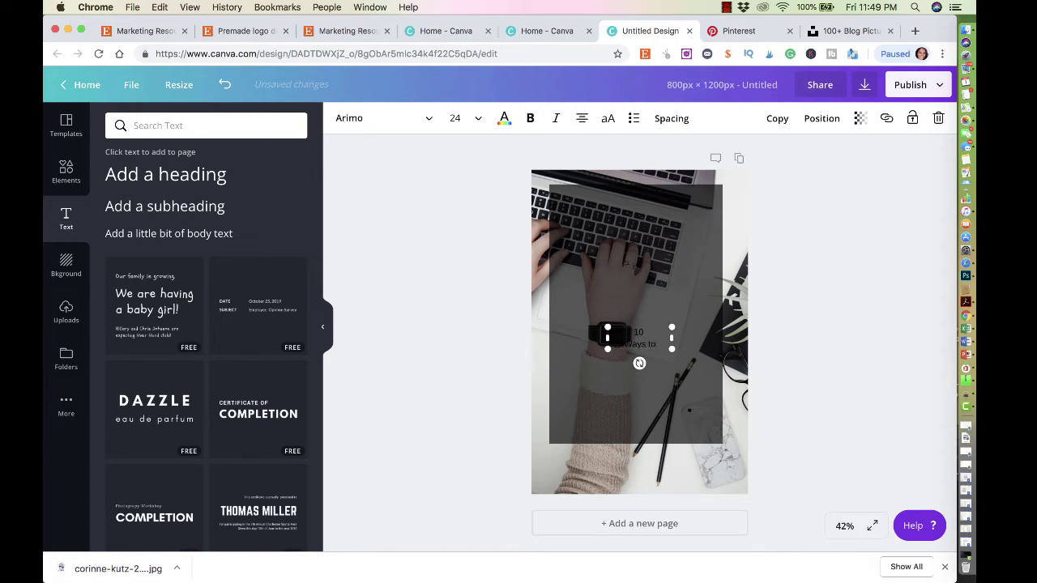
key("BackSpace")
key("Return")
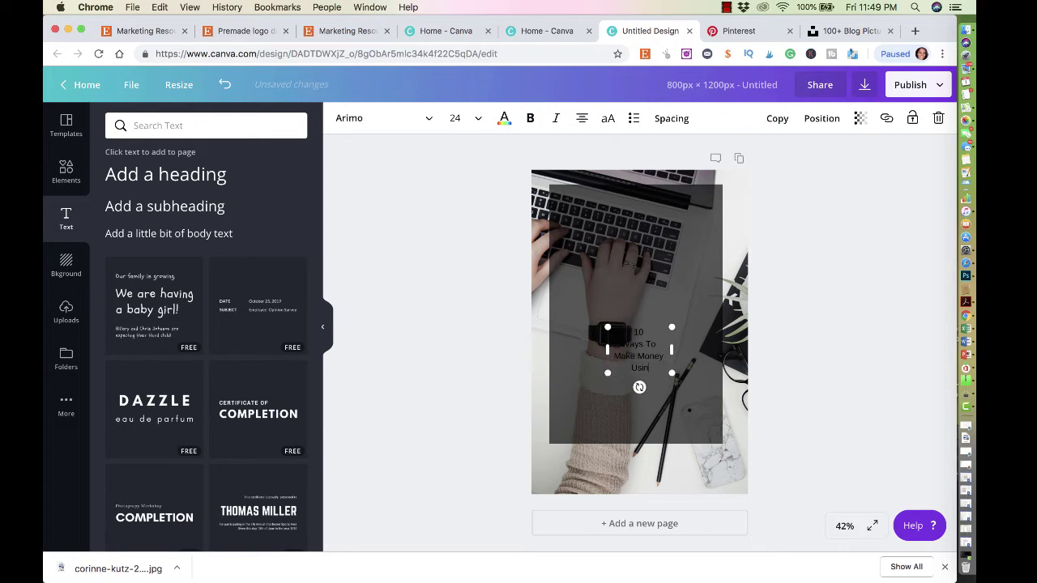
type("g Pinterest")
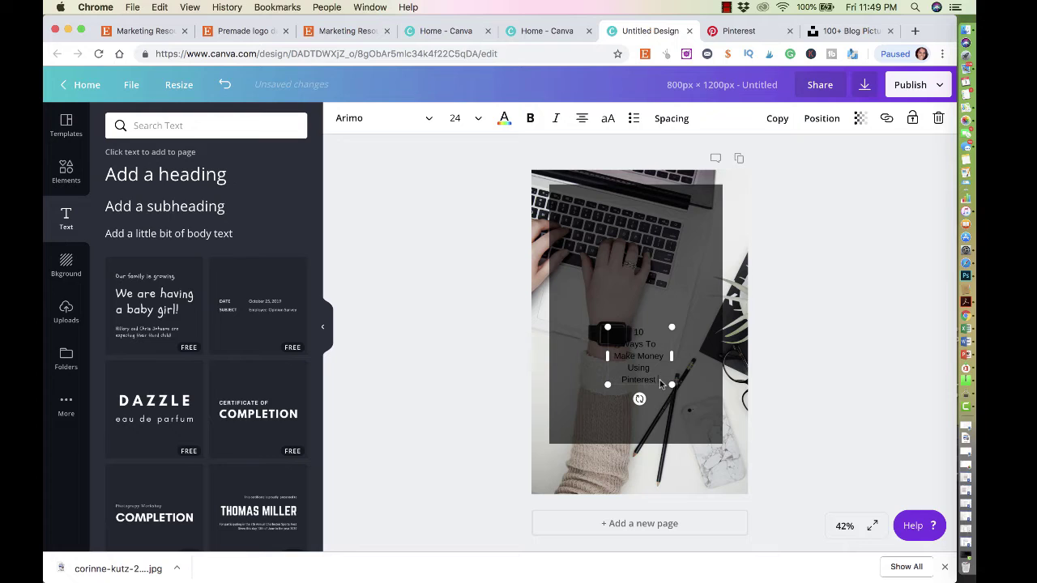
Make the title text white and set its font to Adigiana Toybox
left_click_drag(660, 380, 613, 325)
left_click(504, 119)
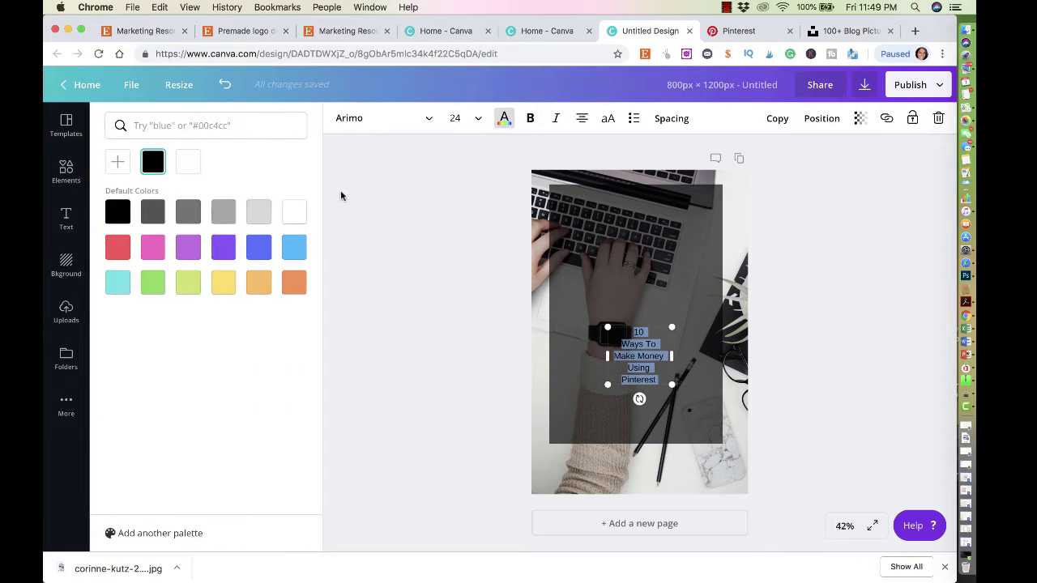
left_click(189, 162)
left_click(422, 118)
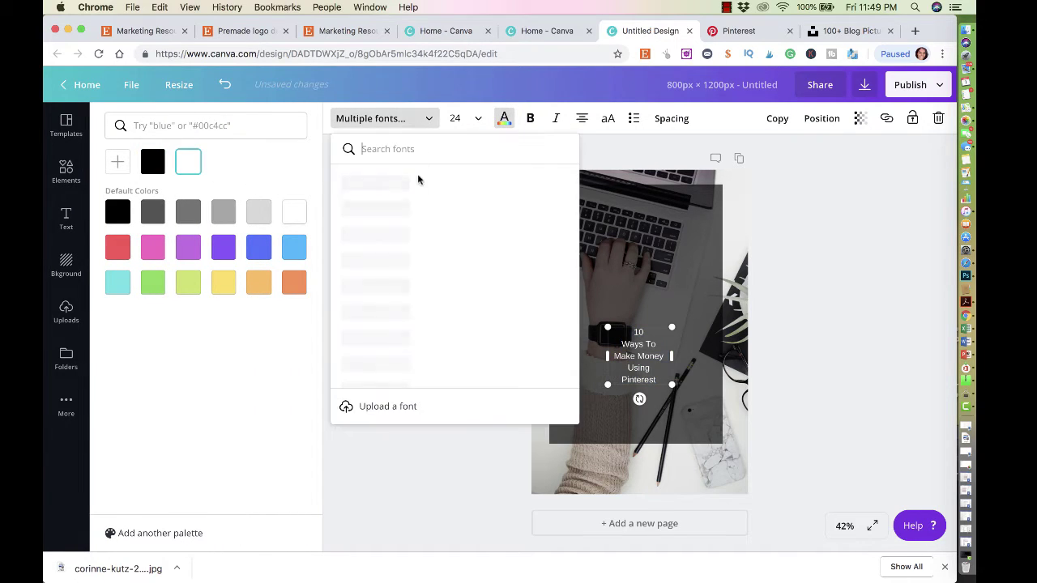
scroll(433, 297, "down", 8)
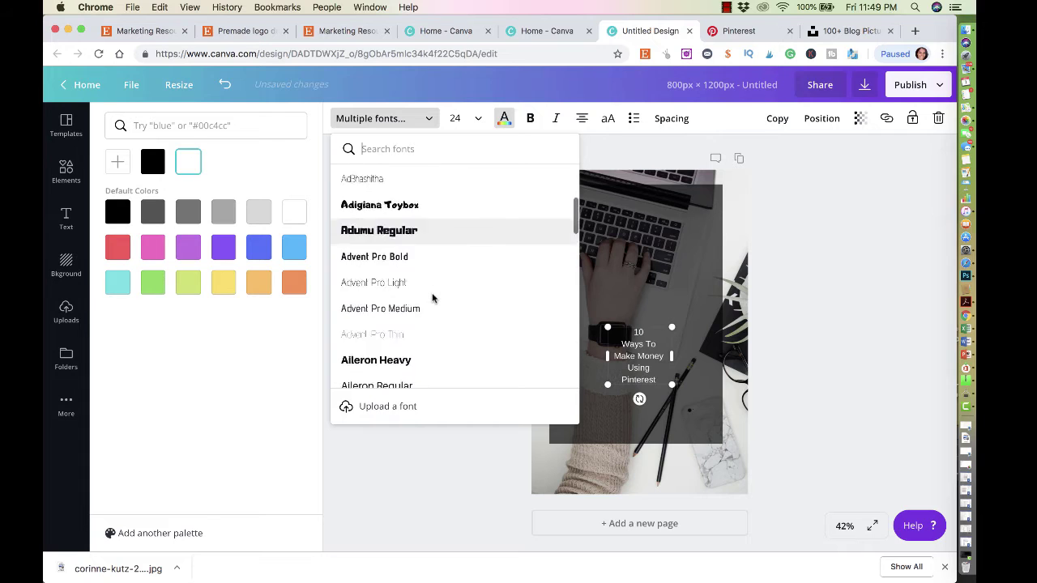
scroll(433, 298, "down", 5)
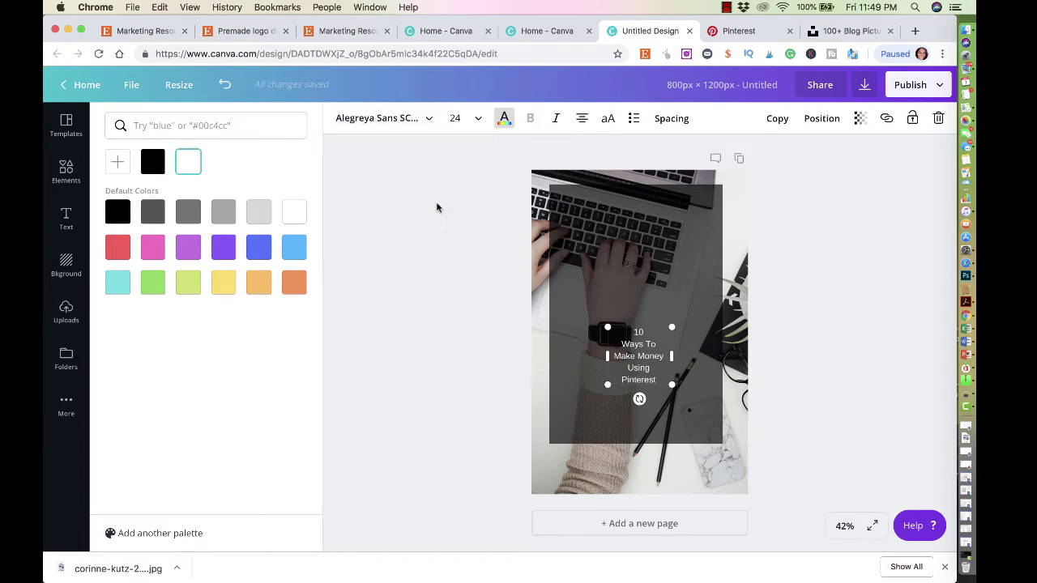
left_click(428, 119)
scroll(424, 331, "down", 2)
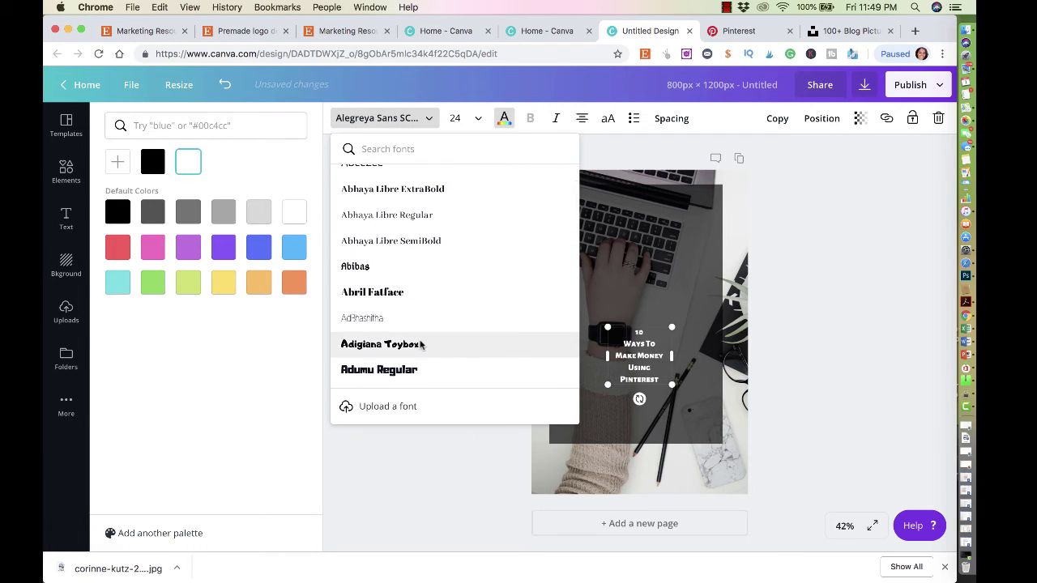
left_click(421, 345)
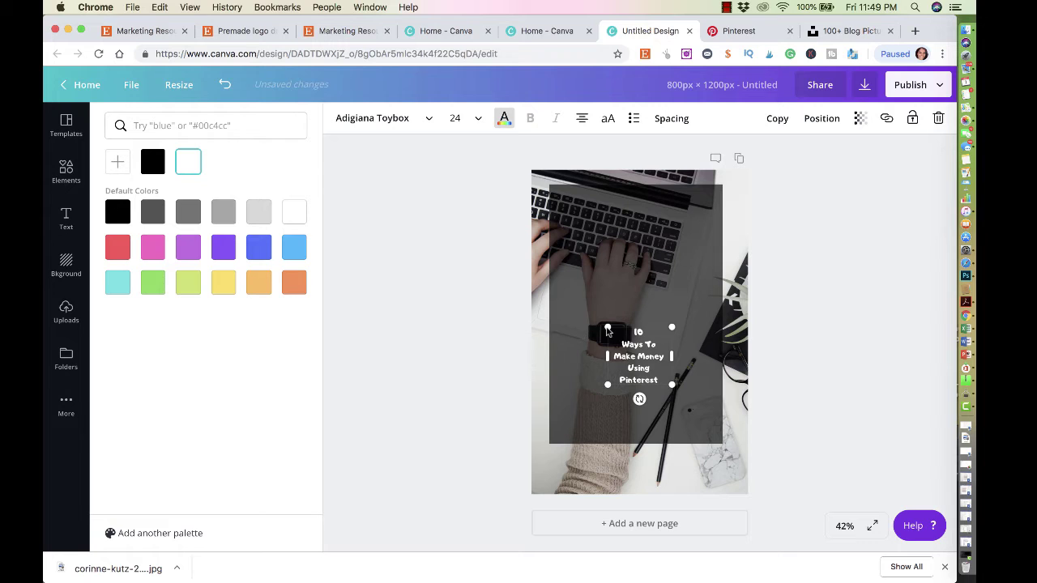
Enlarge the title to size 80.8 and centre it over the dark rectangle
left_click_drag(607, 330, 460, 174)
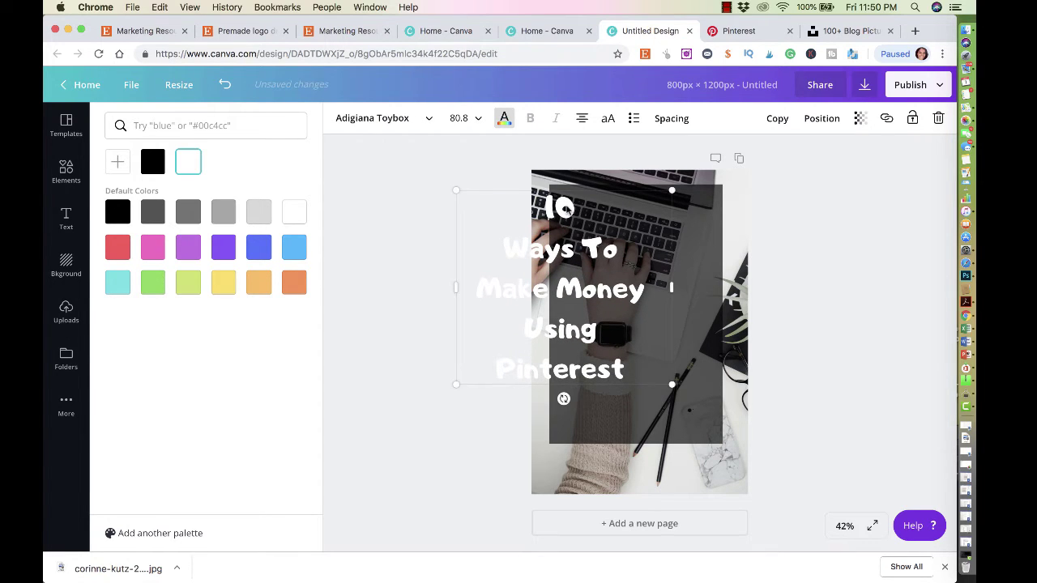
left_click(638, 209)
left_click_drag(629, 367, 556, 200)
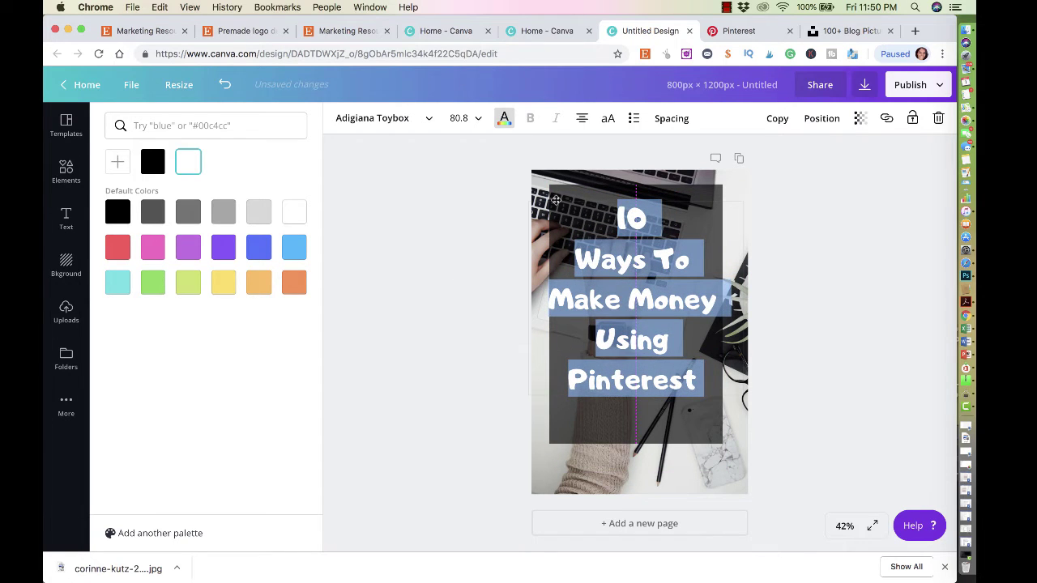
left_click(801, 235)
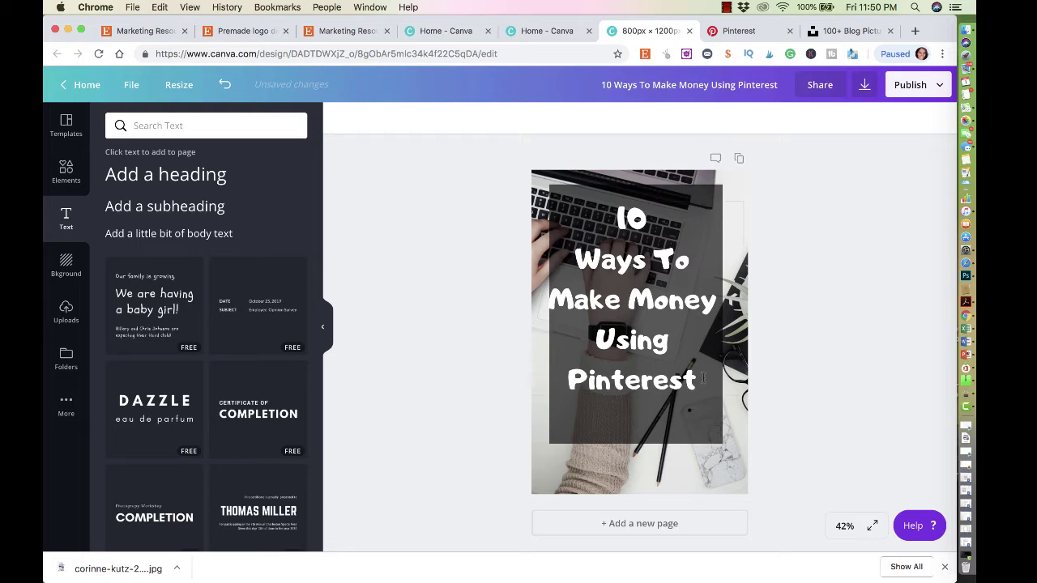
left_click_drag(558, 300, 560, 300)
left_click(825, 235)
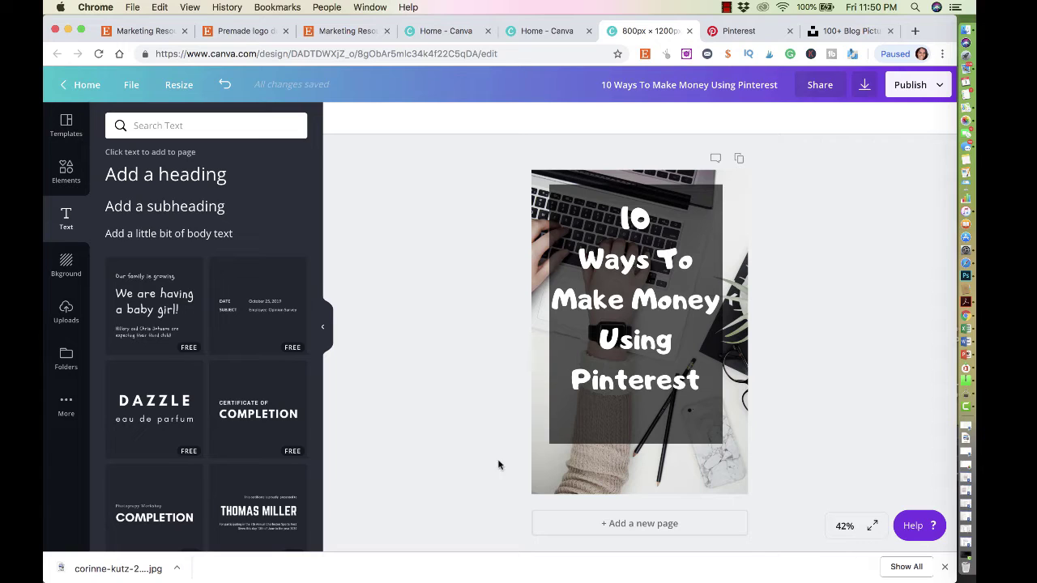
Add another square shape from the shapes library and move it to the page bottom
left_click(68, 126)
left_click(67, 266)
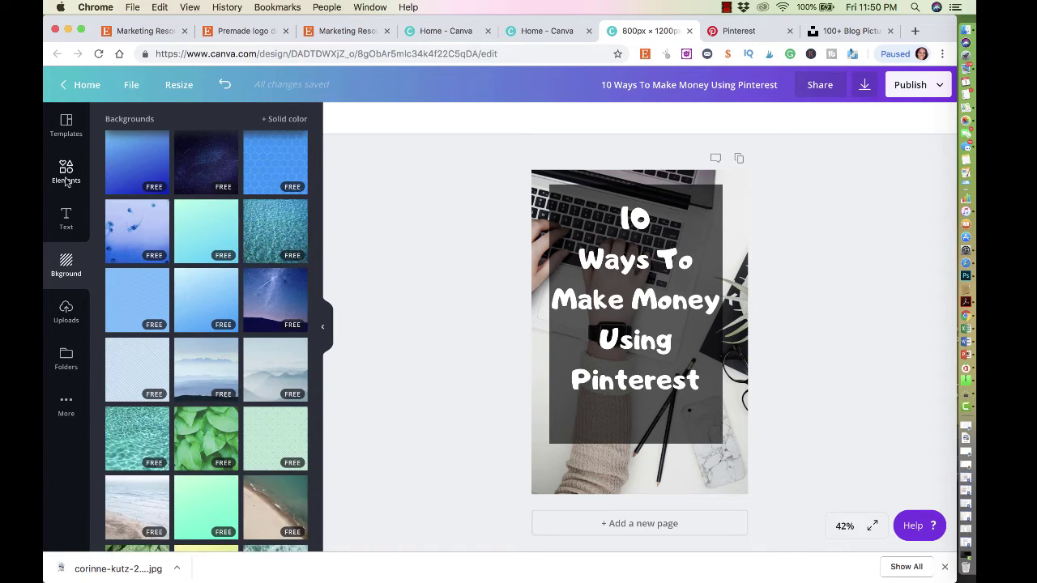
left_click(66, 172)
left_click(148, 327)
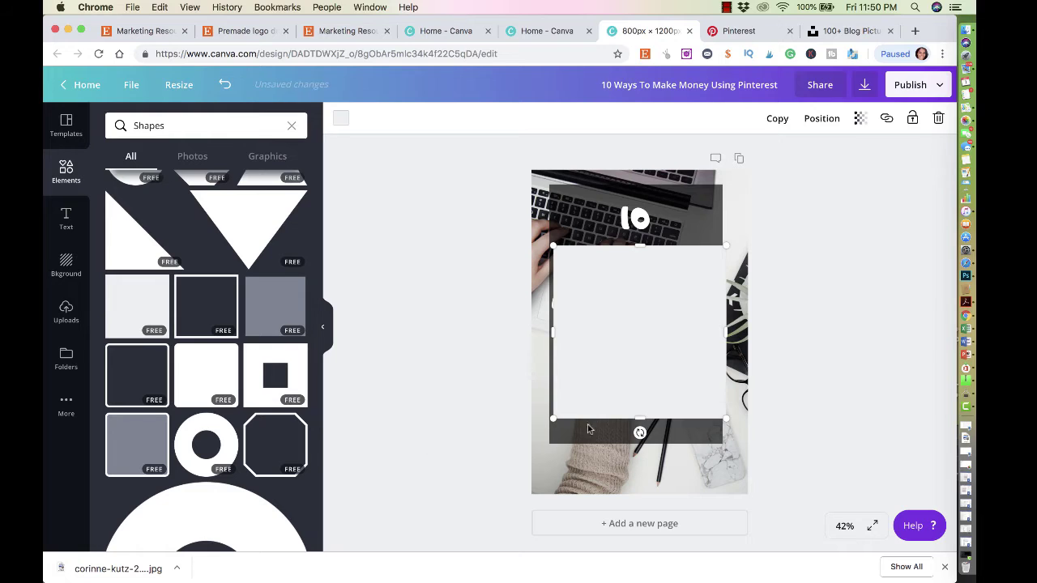
left_click_drag(597, 405, 607, 537)
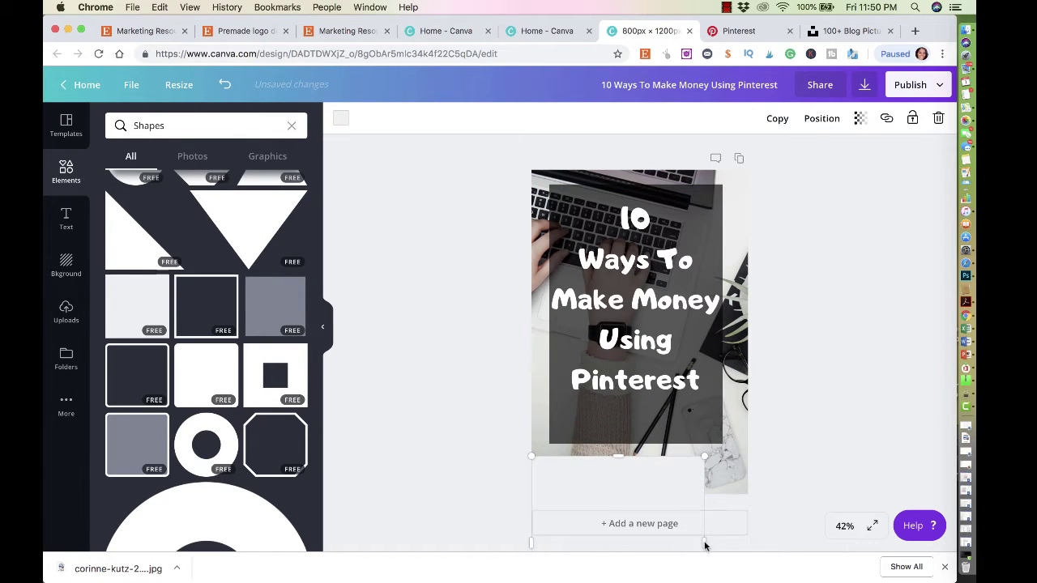
Stretch the rectangle to full page width, colour it black, and set it on the bottom edge
left_click_drag(704, 543, 763, 534)
left_click(798, 445)
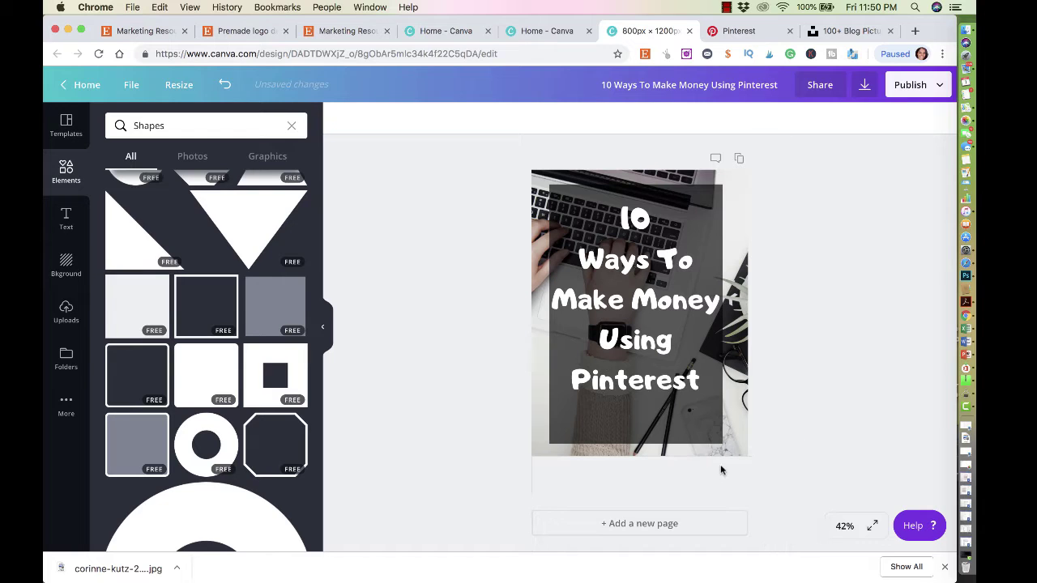
left_click(672, 480)
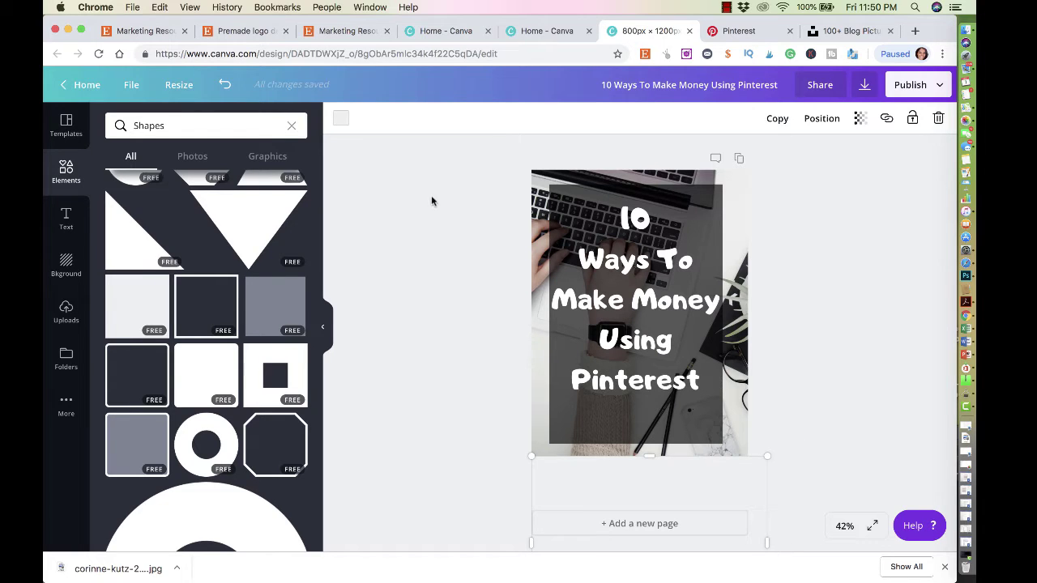
left_click(340, 119)
left_click(153, 163)
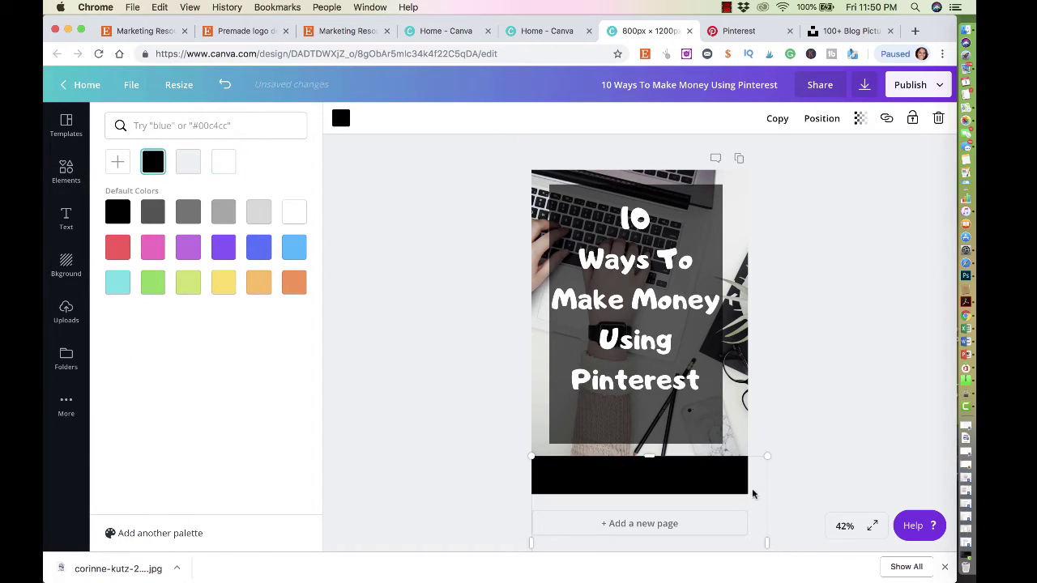
left_click(877, 397)
left_click_drag(706, 479, 709, 486)
Add a text box with the shop's website address and make the text white
left_click(836, 420)
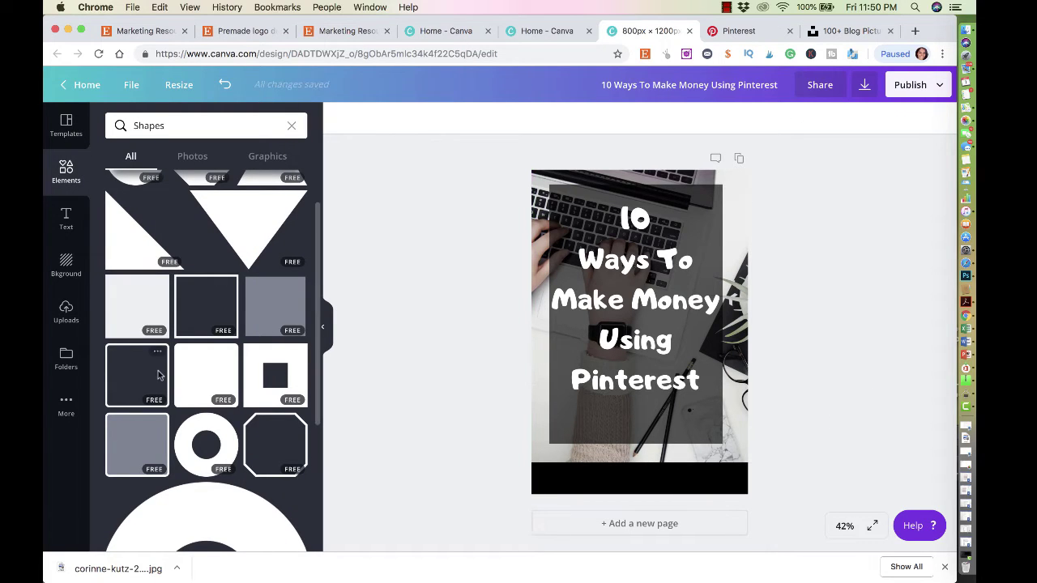
key("t")
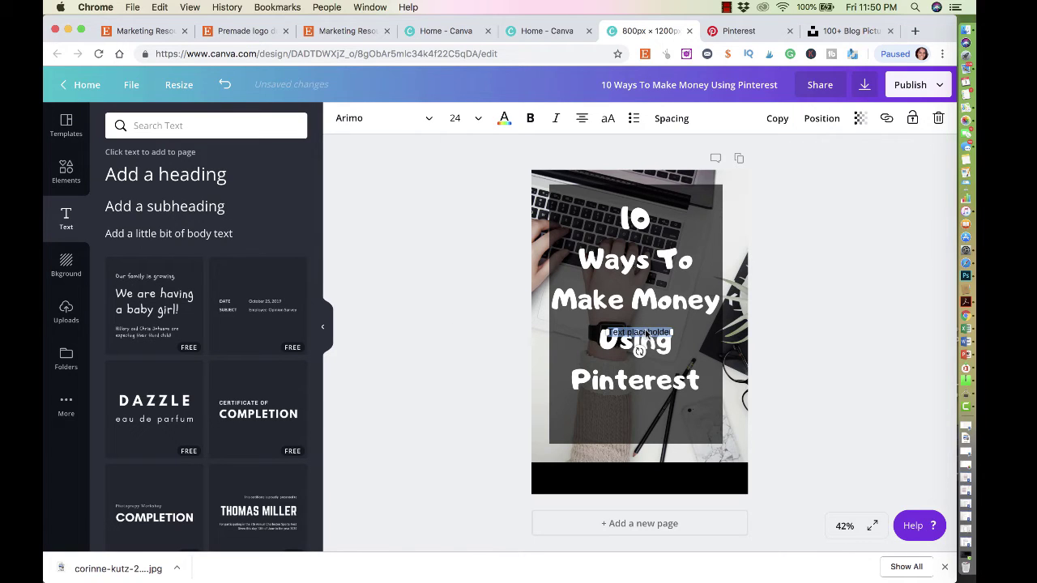
type("FANCY! BADILI DOC")
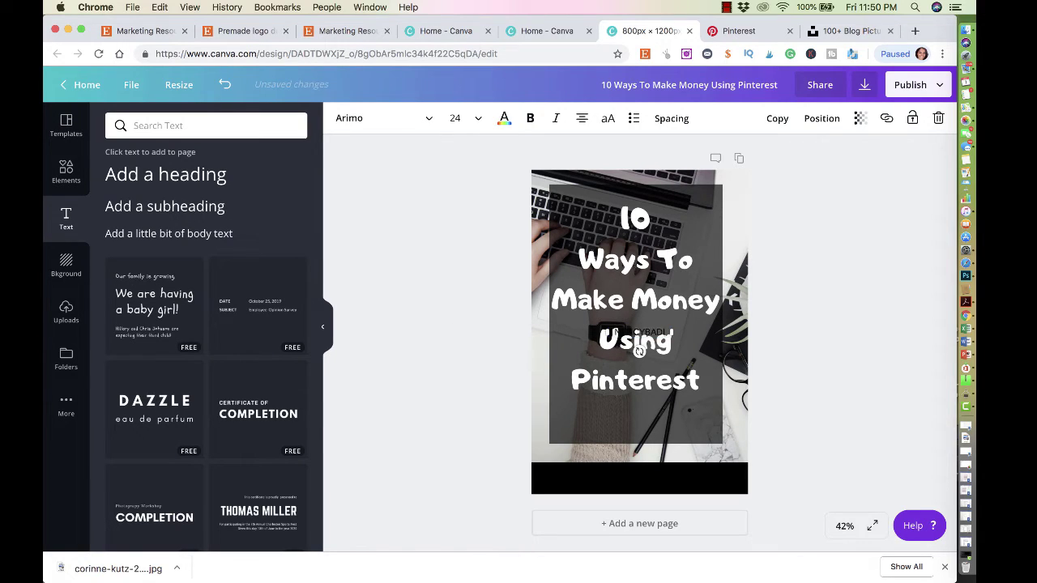
type("M")
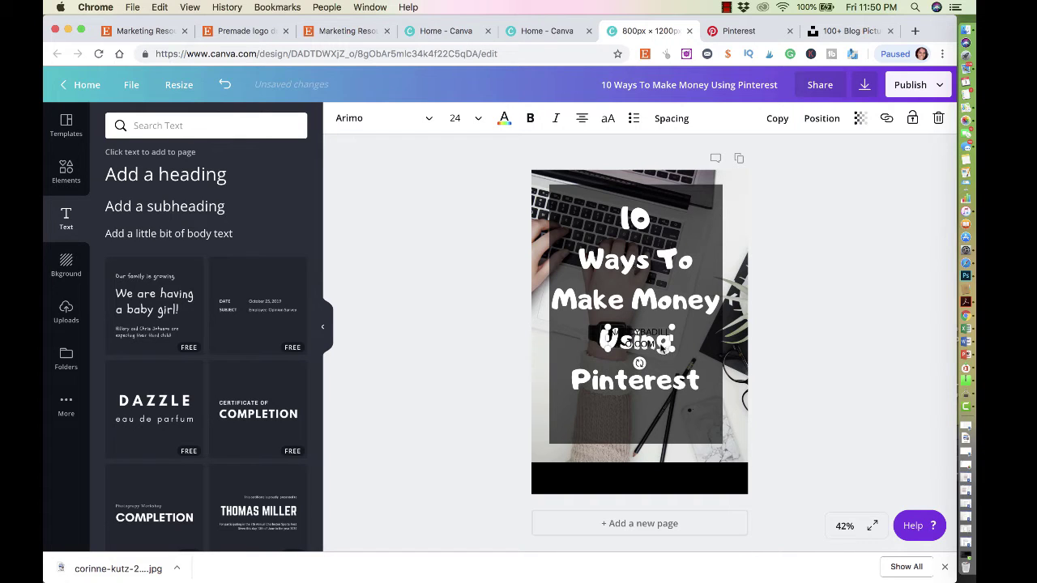
key("ctrl+a")
left_click(504, 119)
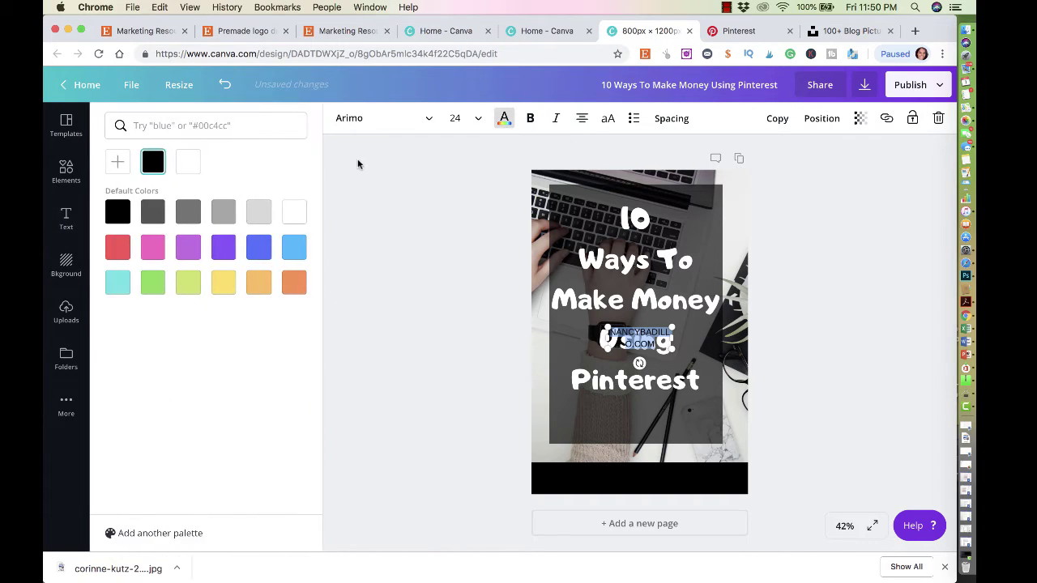
left_click(189, 163)
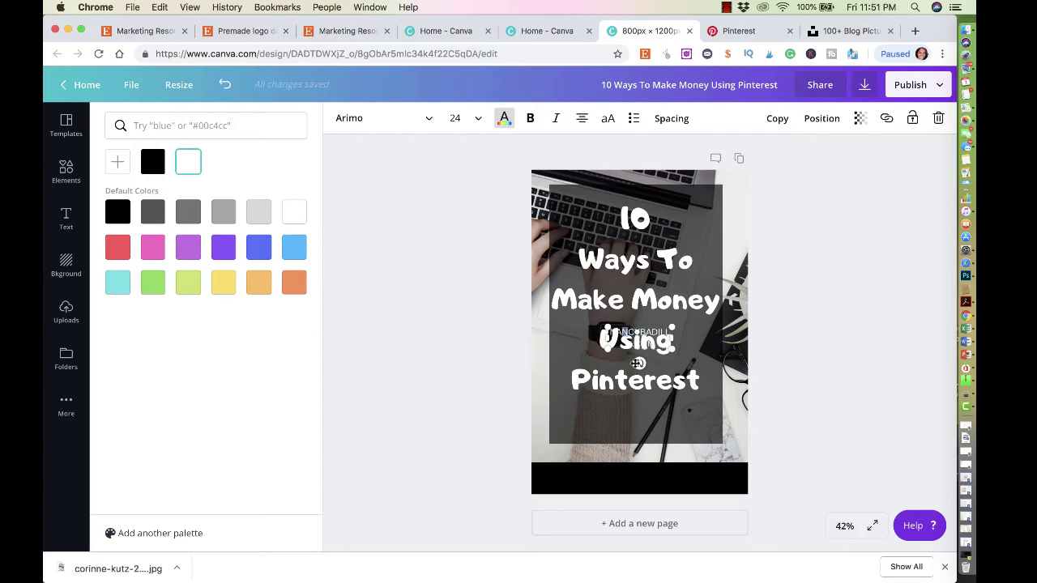
Move the address into the black bar, centre it, set size 32, and widen it to one line
mouse_move(611, 332)
left_mouse_down()
mouse_move(637, 333)
mouse_move(632, 350)
mouse_move(610, 338)
left_mouse_up()
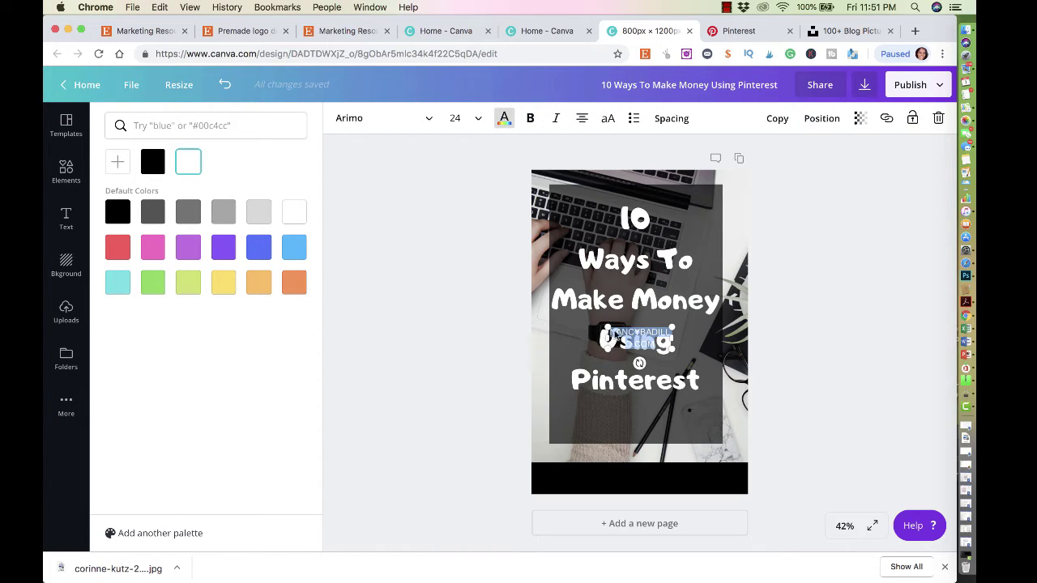
left_click_drag(616, 330, 656, 481)
left_click(806, 460)
double_click(656, 479)
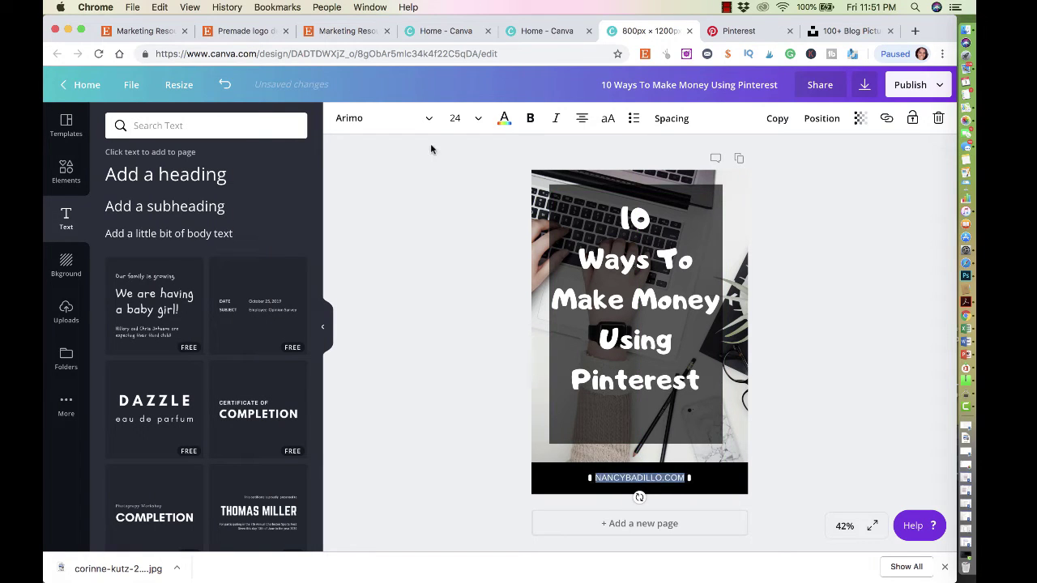
left_click(463, 120)
left_click(476, 330)
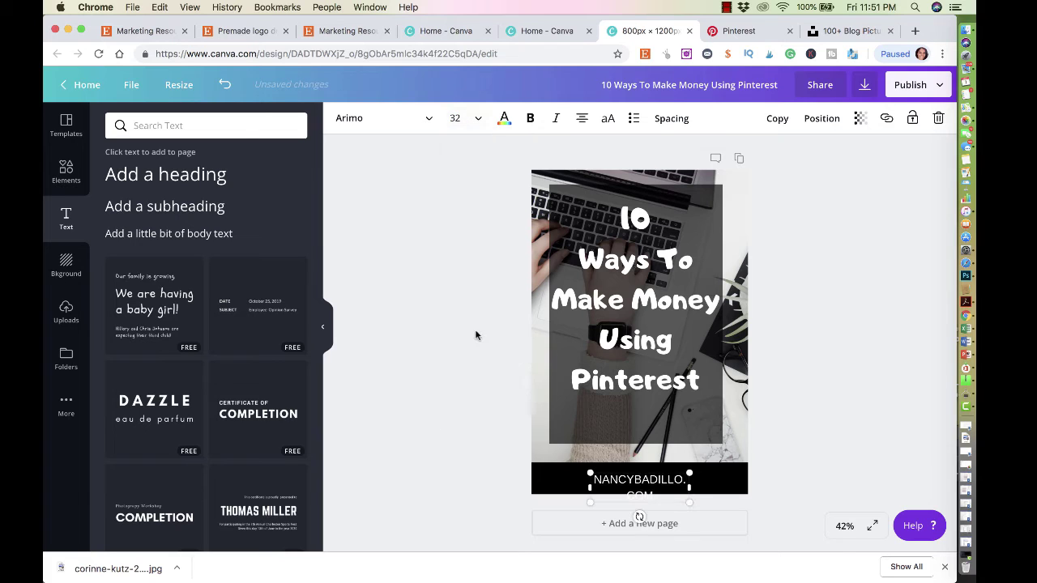
mouse_move(689, 483)
left_mouse_down()
mouse_move(713, 480)
mouse_move(681, 481)
left_mouse_up()
left_click(825, 431)
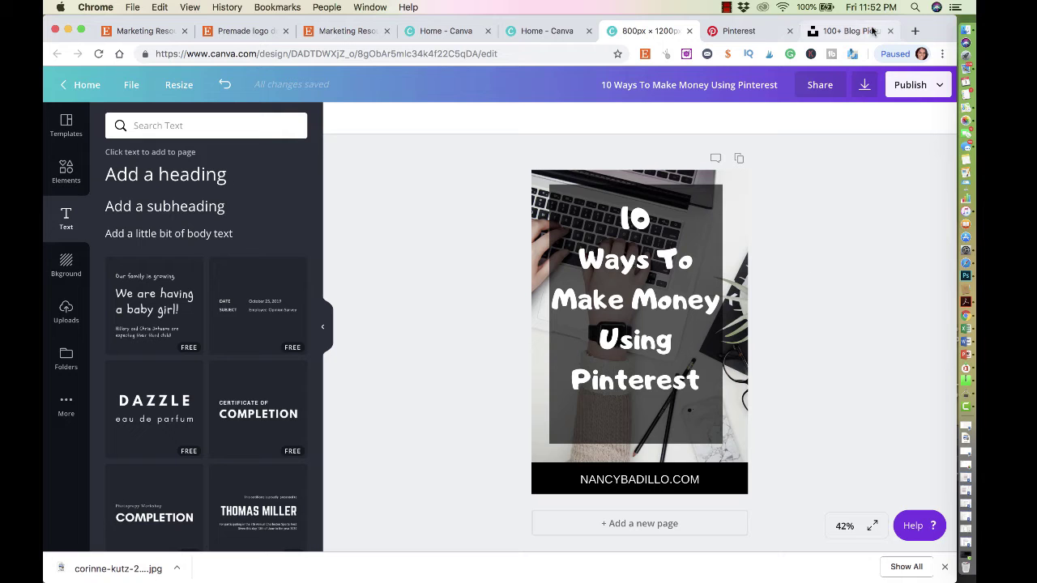
Search Unsplash for 'earrings' photos and scroll through the results
left_click(847, 31)
scroll(454, 162, "up", 5)
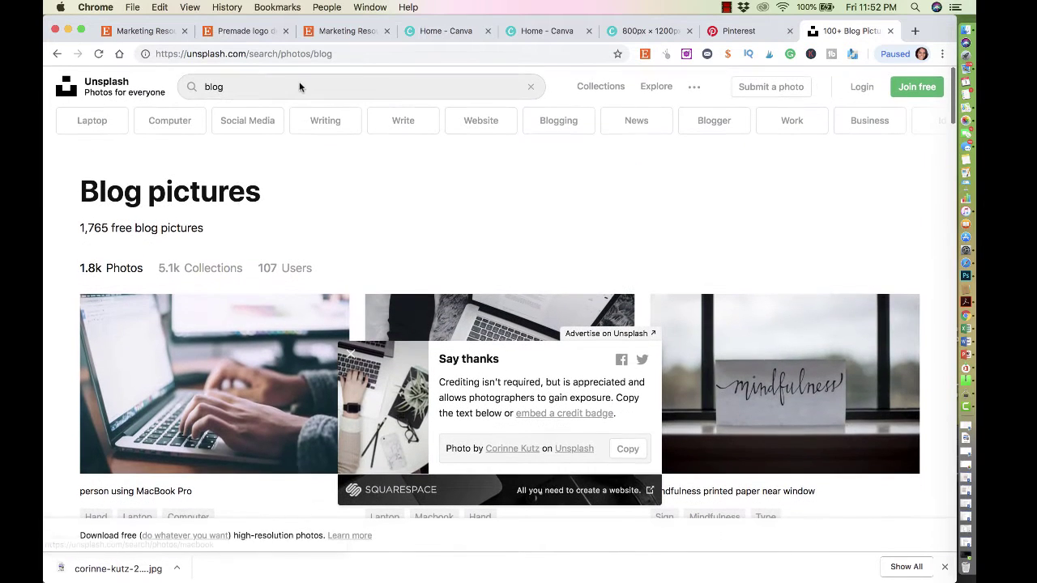
left_click(298, 85)
type("earrings")
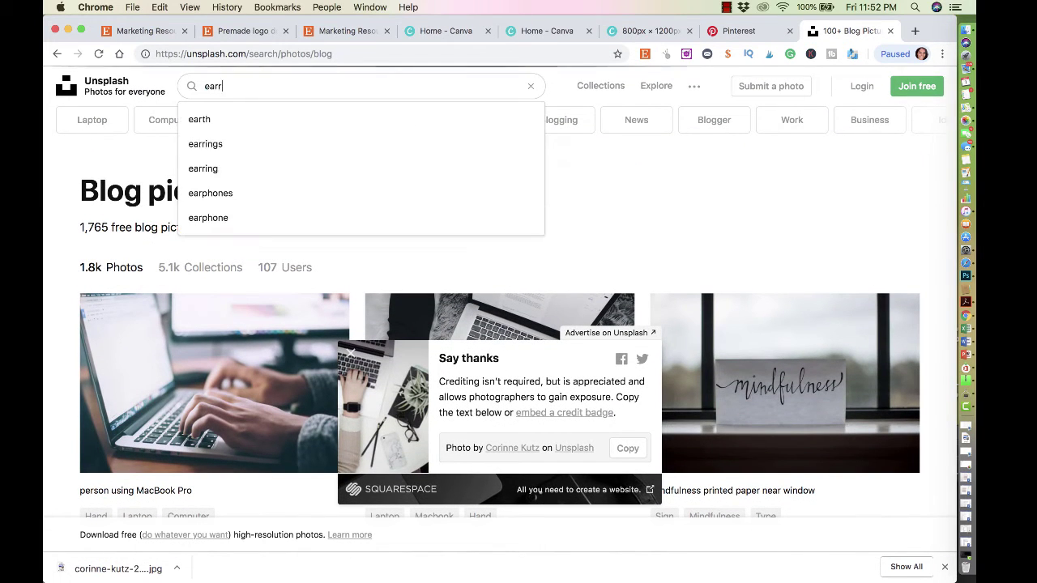
key("Return")
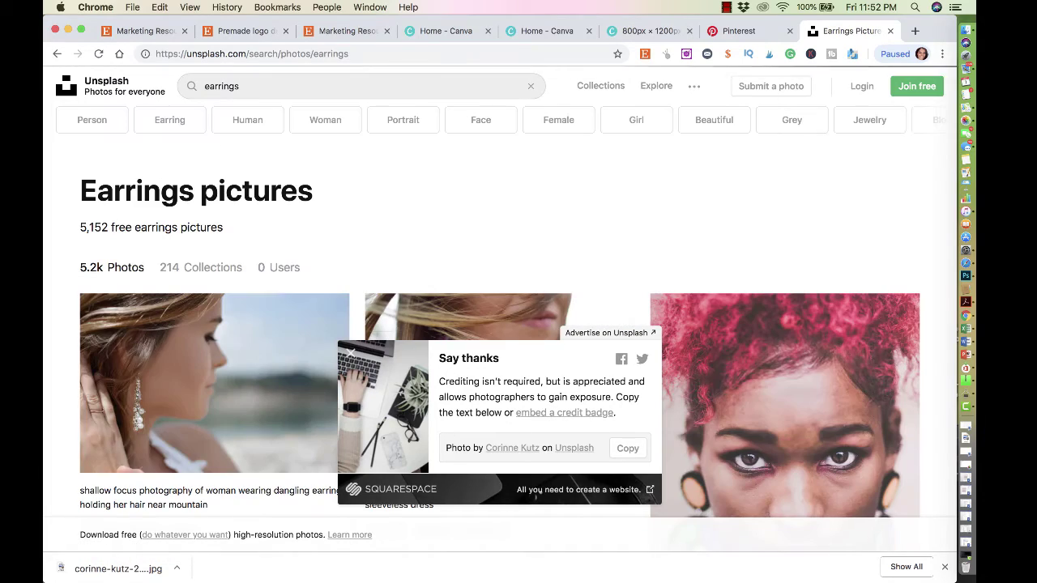
scroll(325, 320, "down", 10)
scroll(325, 320, "up", 10)
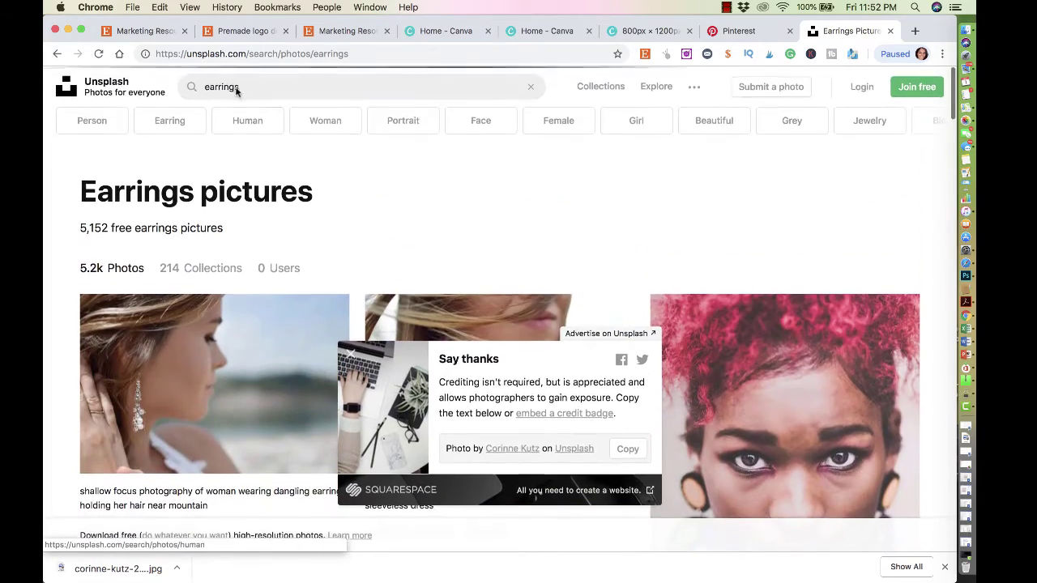
Search 'fashion' instead, browse those results, then go back to the Pinterest board
left_click(243, 87)
type("s")
key("BackSpace")
type("fashion")
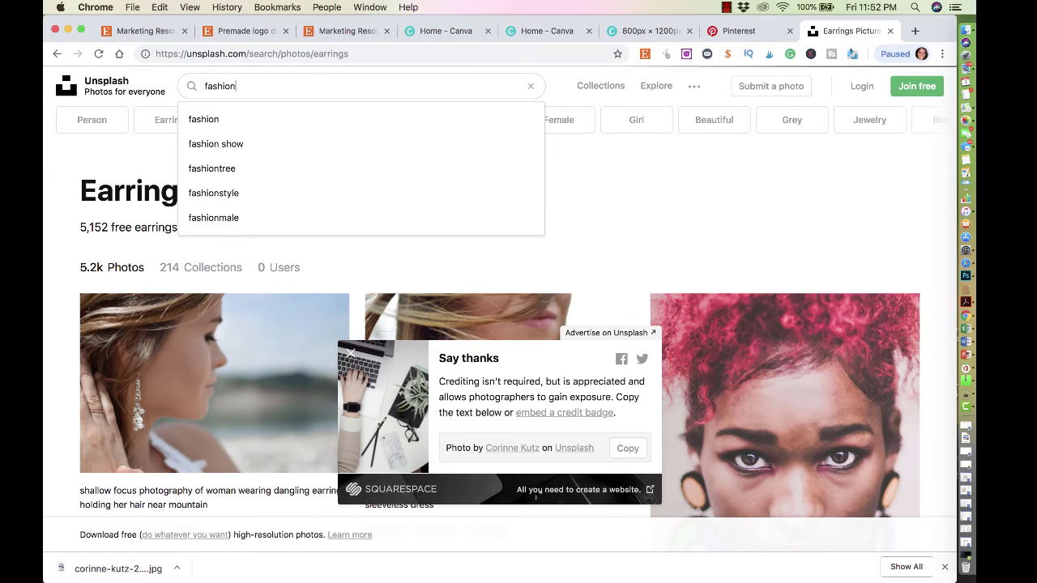
key("Return")
scroll(250, 362, "down", 5)
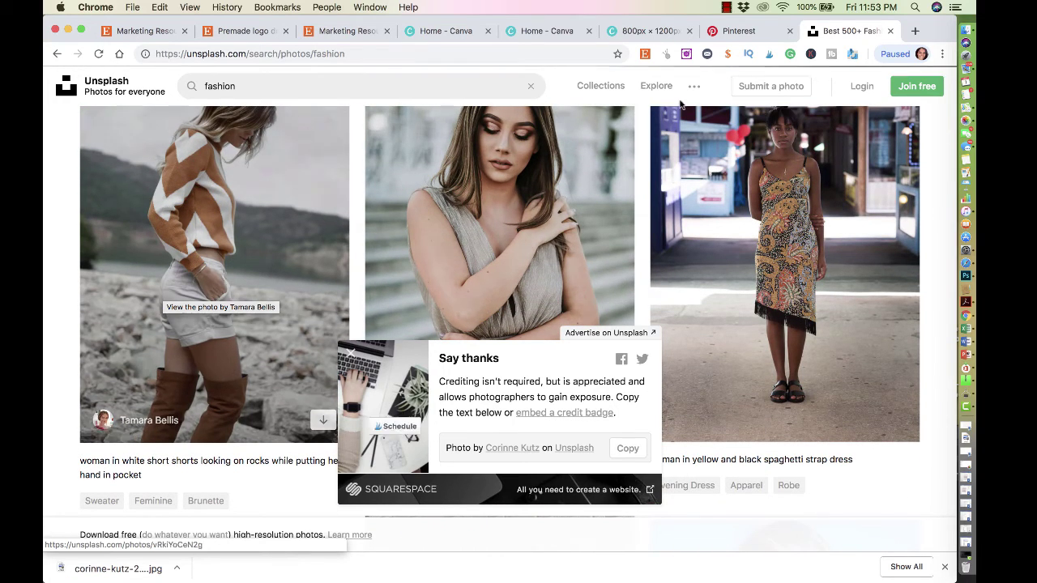
left_click(722, 31)
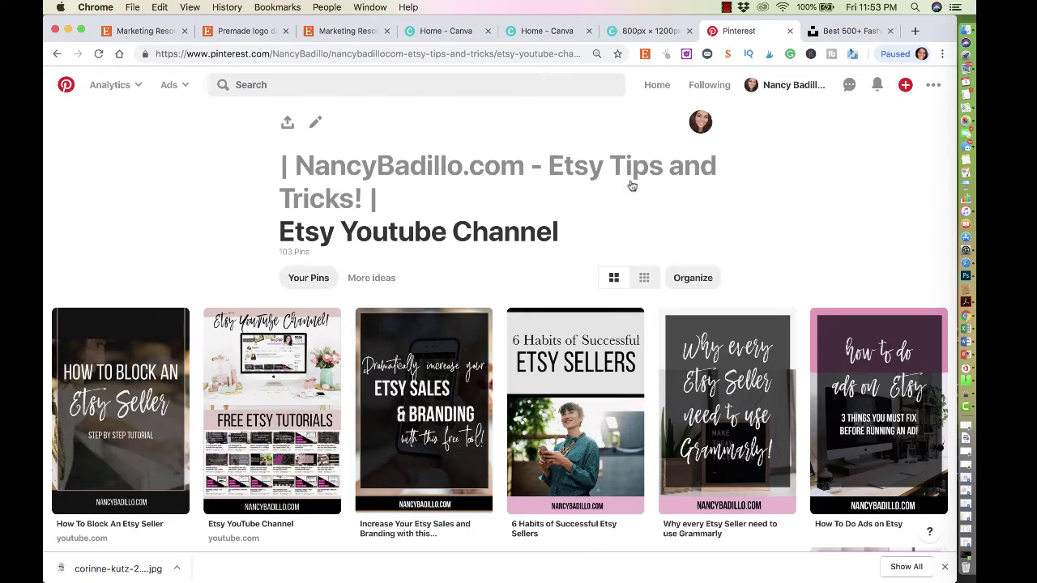
Switch back to the 800px × 1200px Canva design
left_click(644, 32)
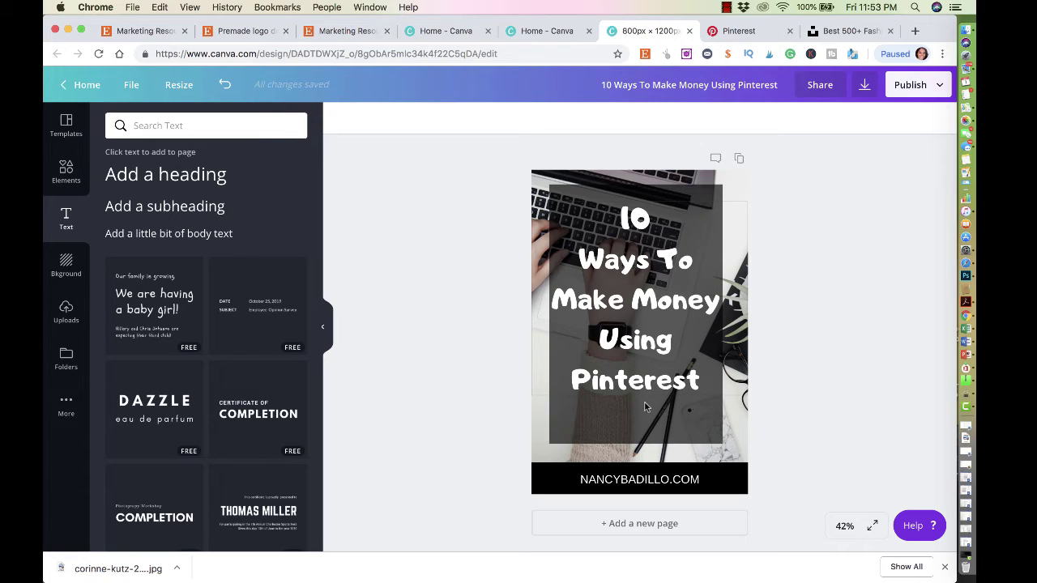
Add a second page to the design and delete the copied laptop photo from it
left_click(641, 527)
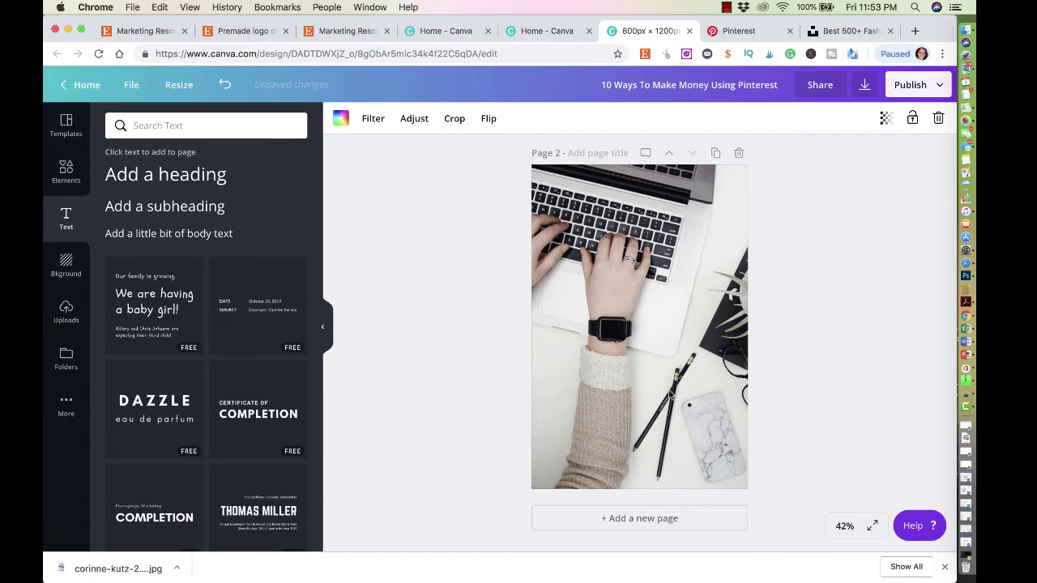
key("Delete")
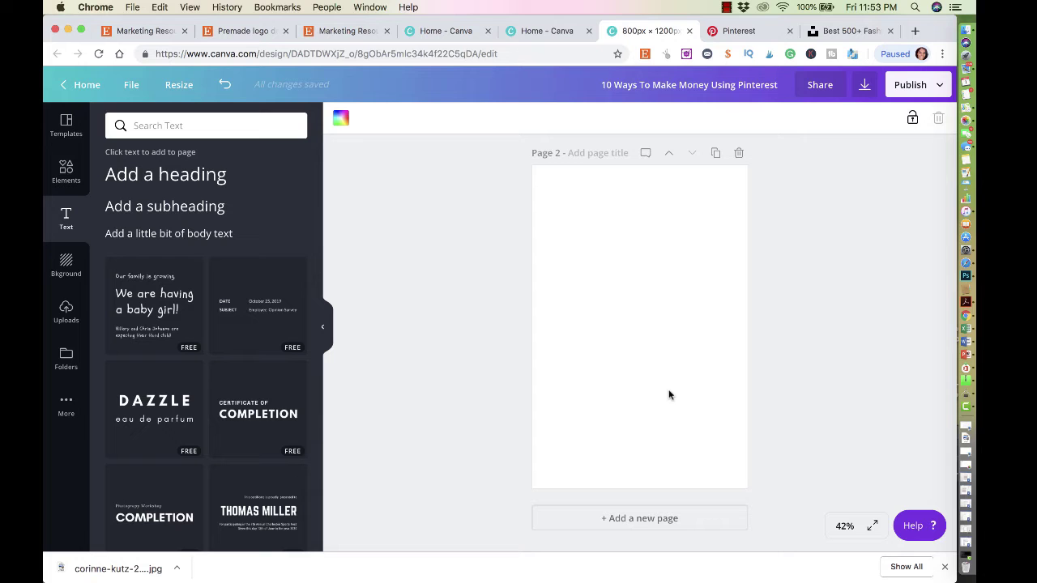
Open the premade logo listing on Etsy and dismiss the Pinterest pin-creation window
left_click(347, 30)
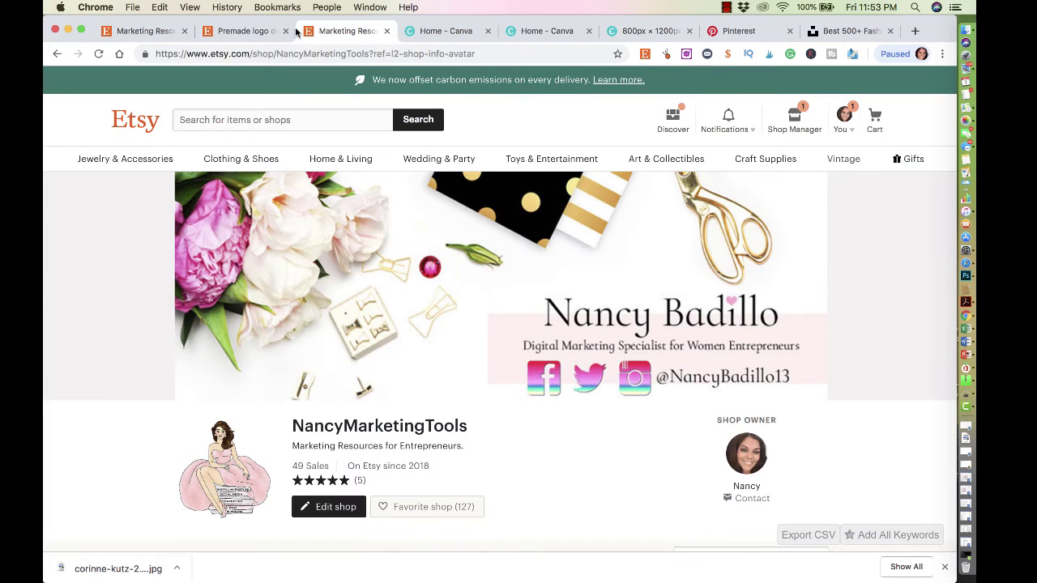
scroll(518, 324, "down", 6)
left_click(250, 31)
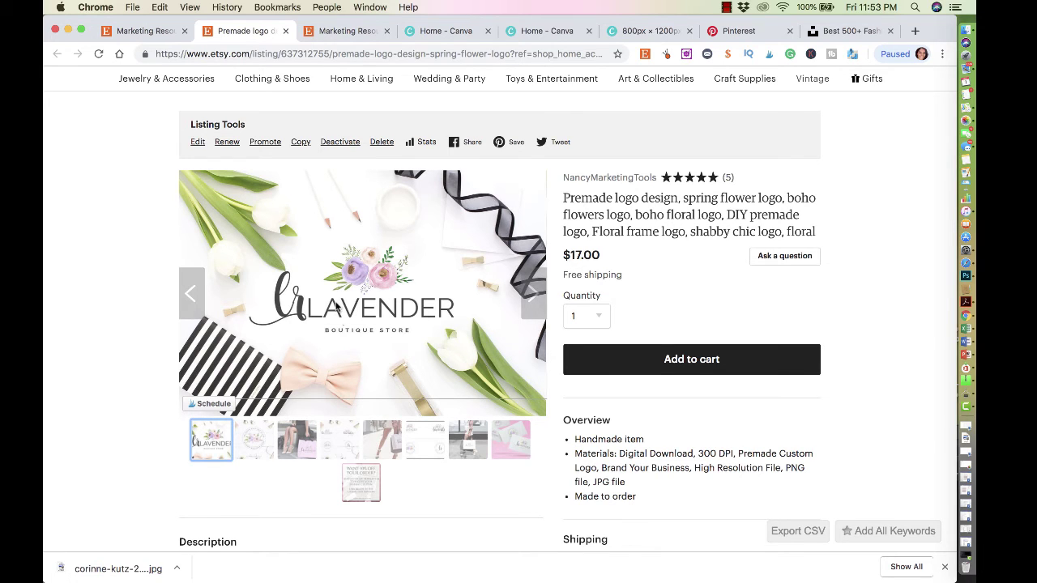
scroll(389, 244, "up", 1)
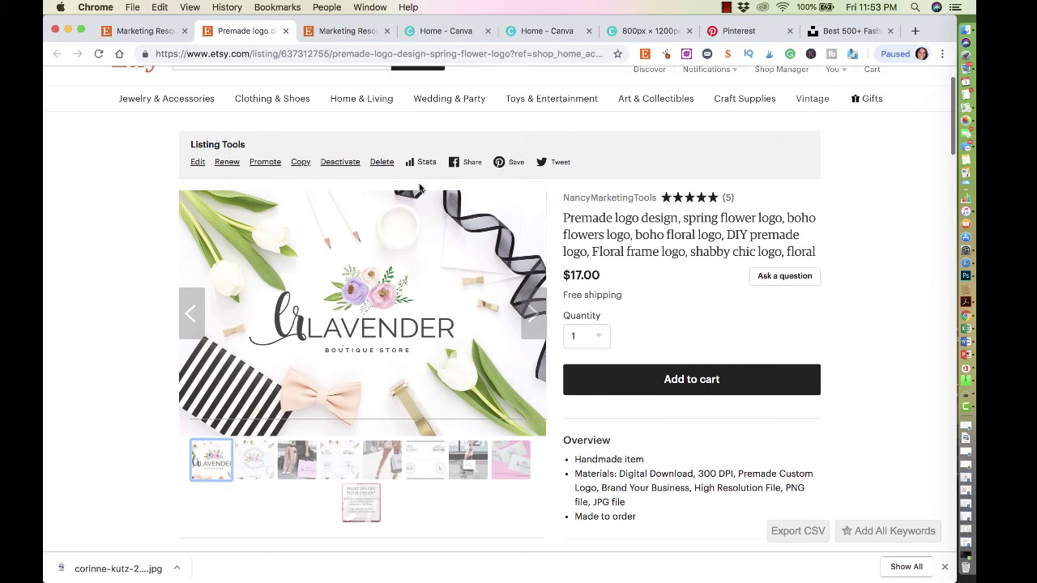
left_click(514, 163)
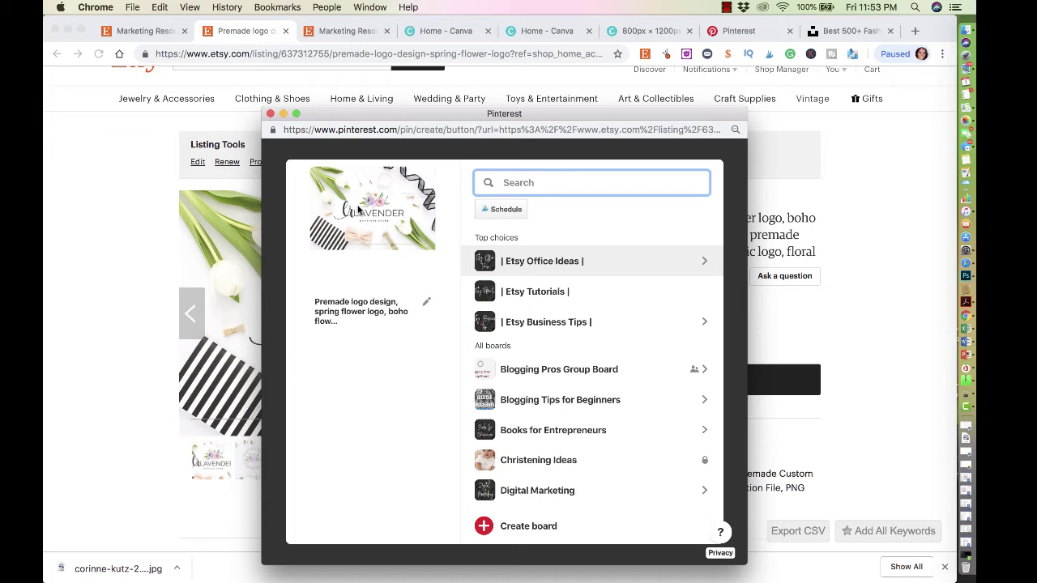
left_click(271, 114)
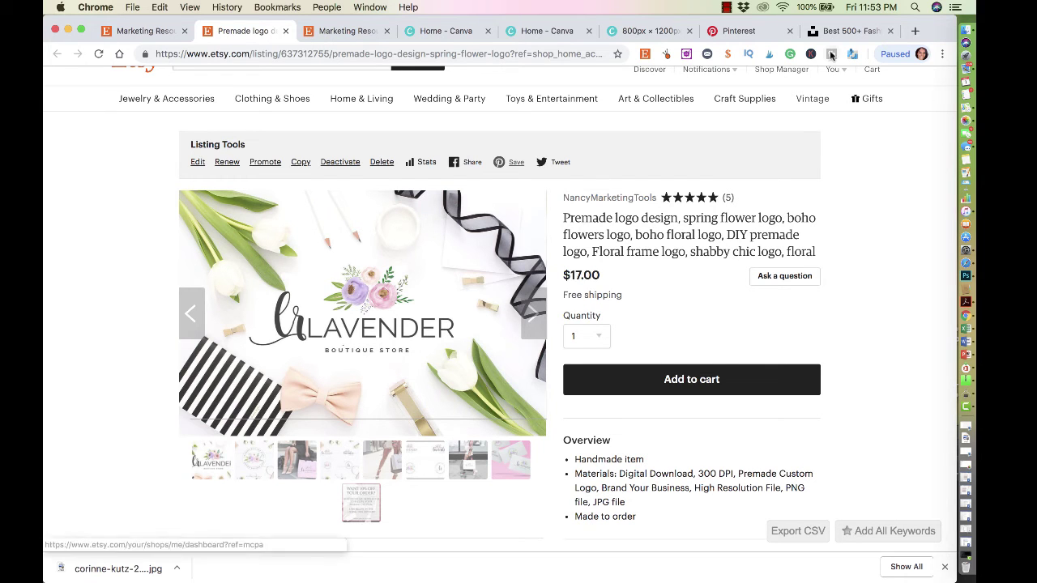
Drag the logo product image and the circular logo photo onto the desktop
left_click_drag(935, 34, 839, 32)
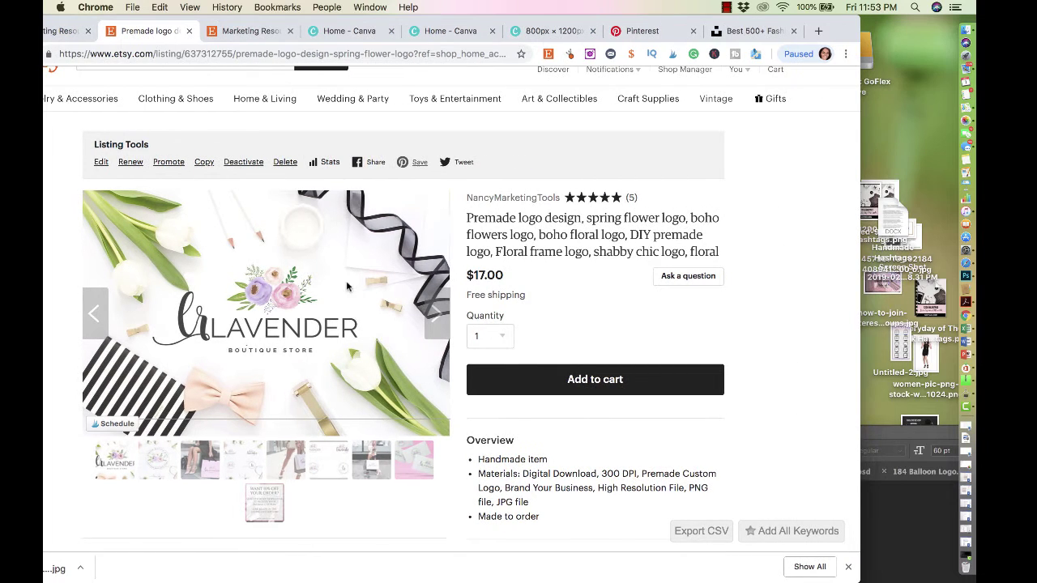
left_click_drag(346, 286, 760, 158)
left_click(158, 459)
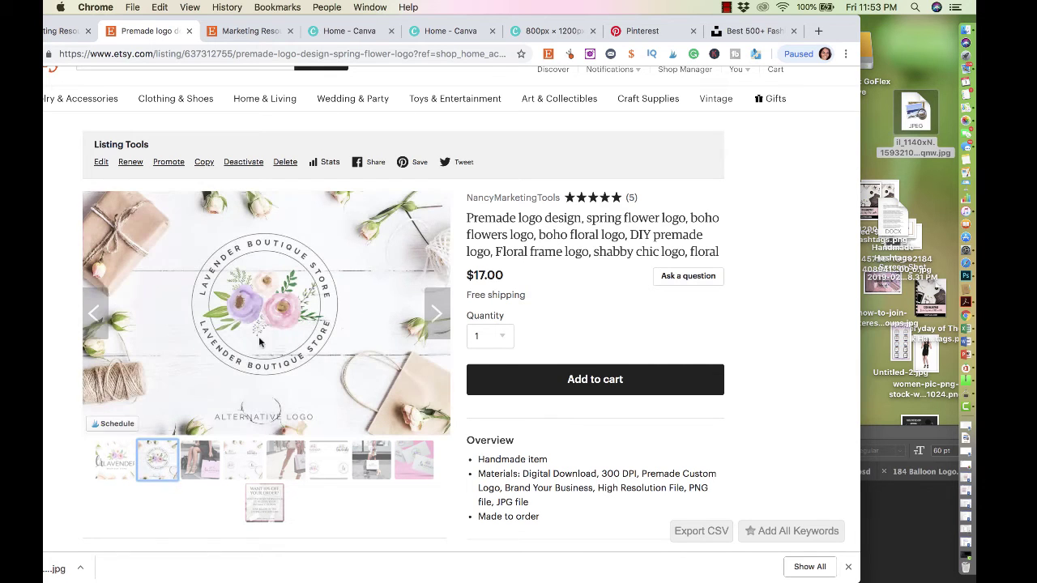
left_click_drag(268, 331, 914, 78)
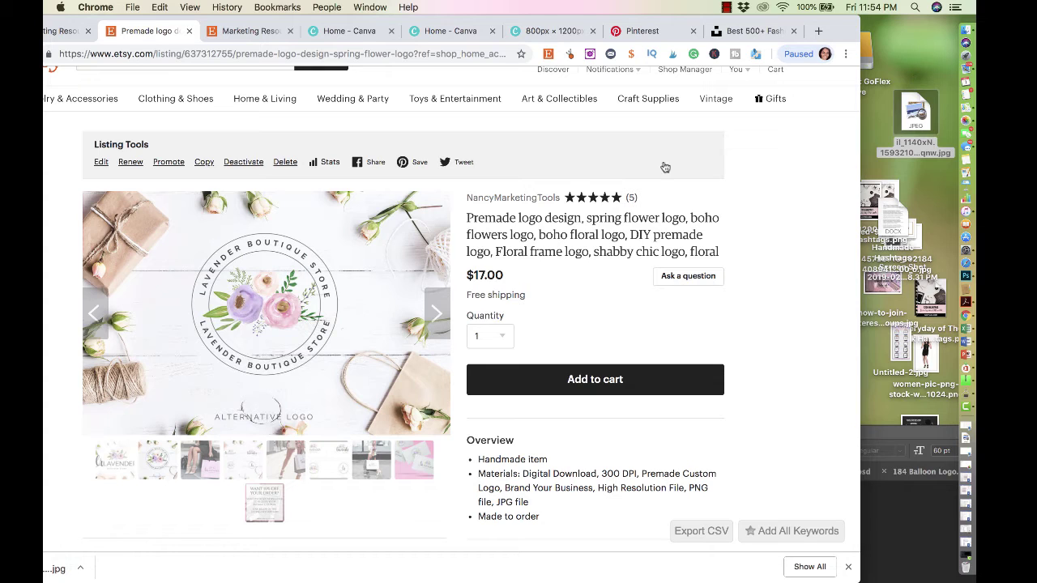
Upload both logo photos and place the lavender logo full-width at the top of page 2
left_click(514, 32)
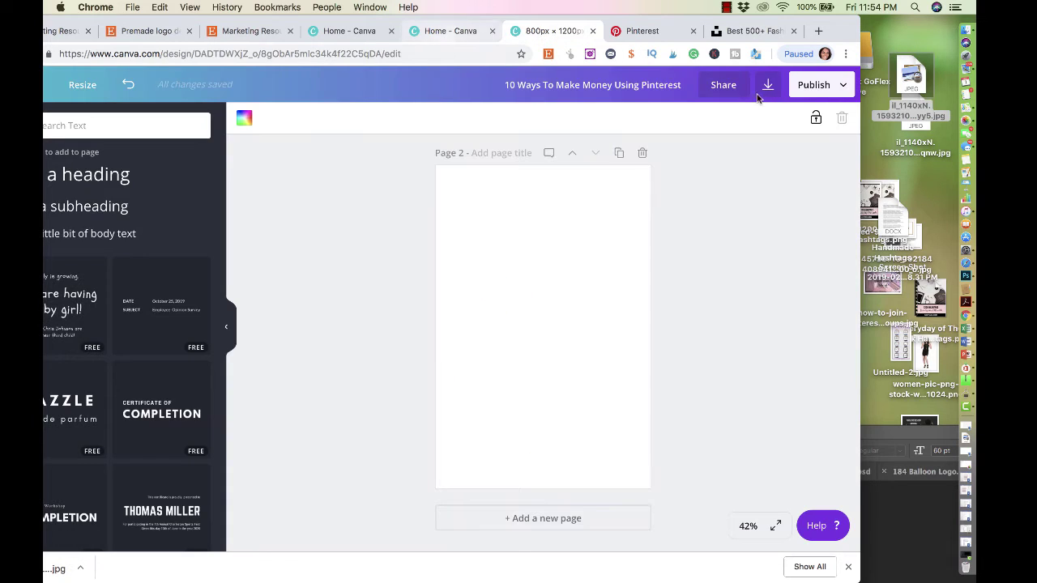
left_click_drag(914, 74, 167, 220)
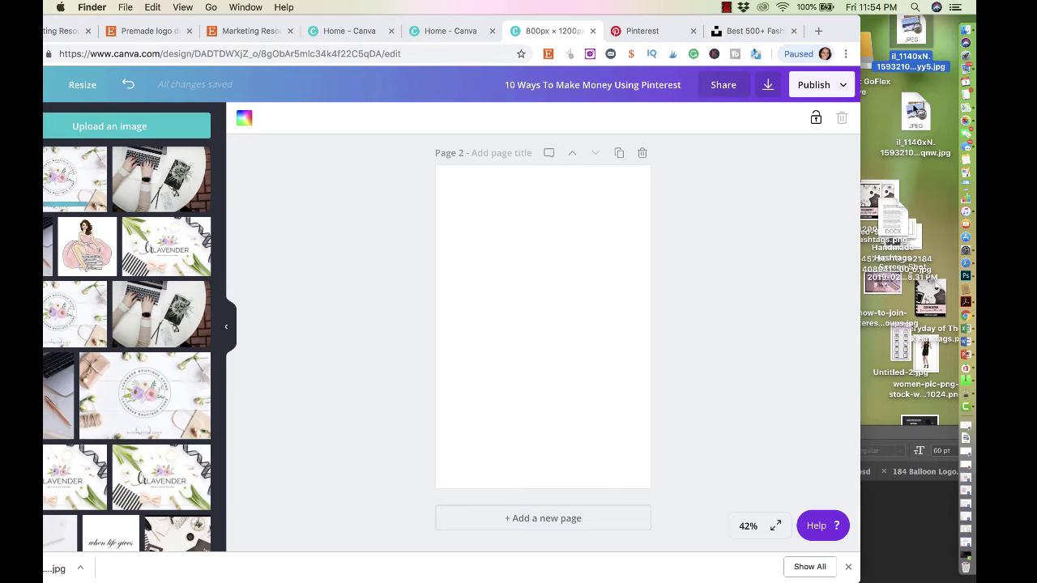
left_click_drag(916, 113, 223, 198)
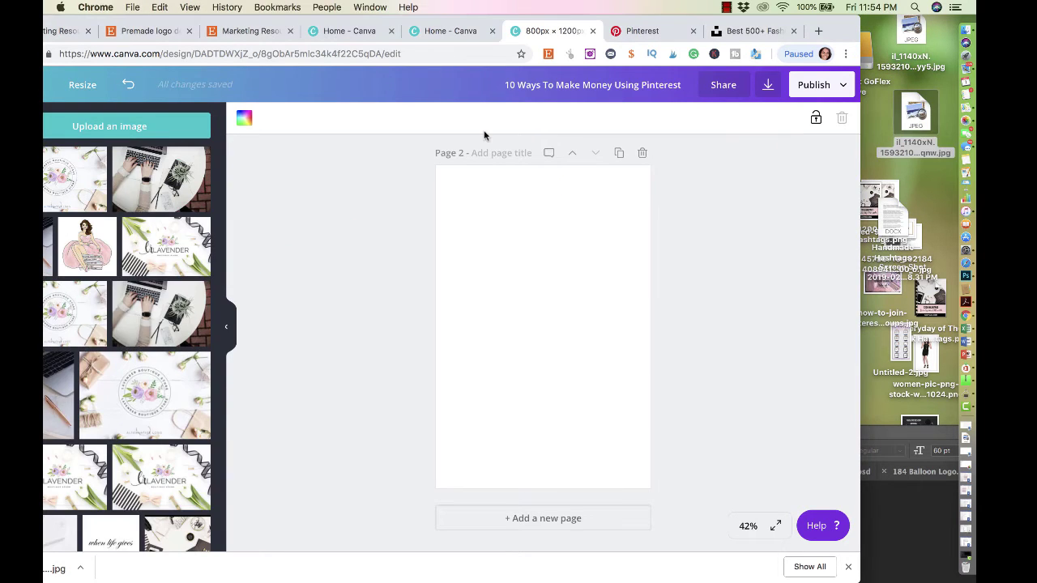
left_click_drag(324, 18, 372, 15)
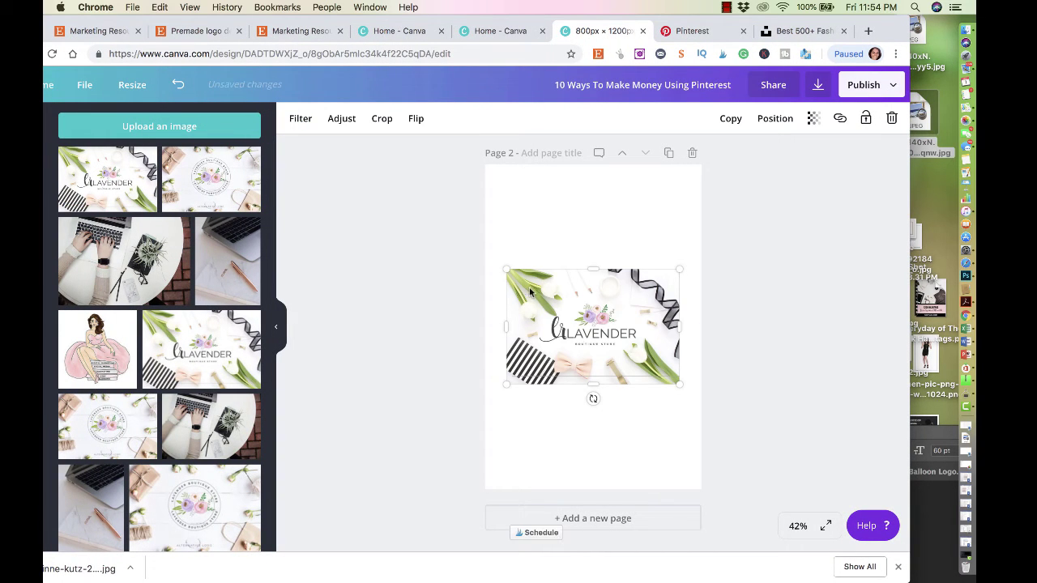
left_click_drag(502, 269, 483, 254)
left_click_drag(679, 384, 704, 397)
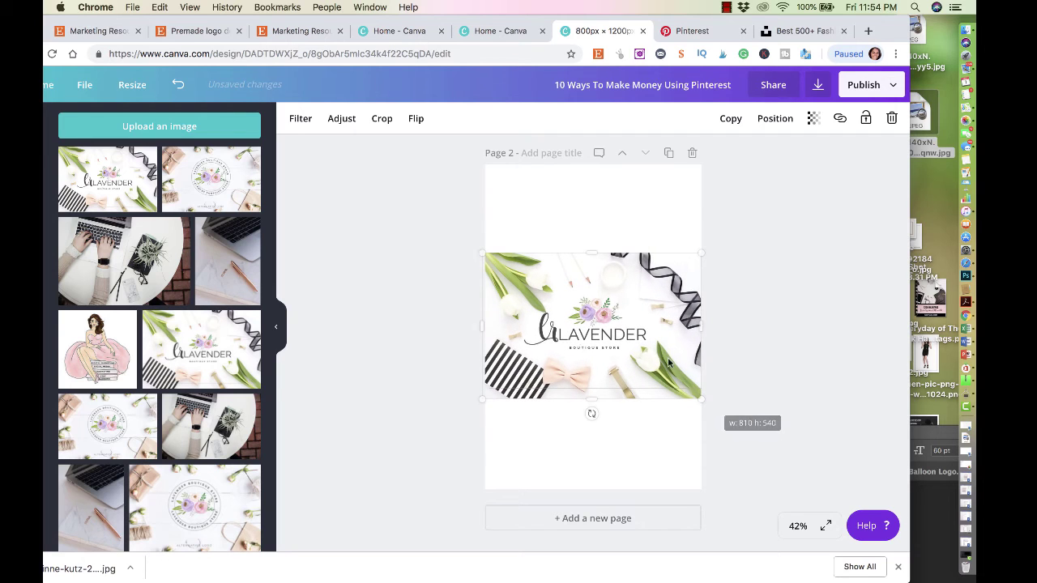
left_click_drag(665, 356, 665, 270)
Add the circular alternative-logo photo and size it to fill the bottom of page 2
left_click(249, 185)
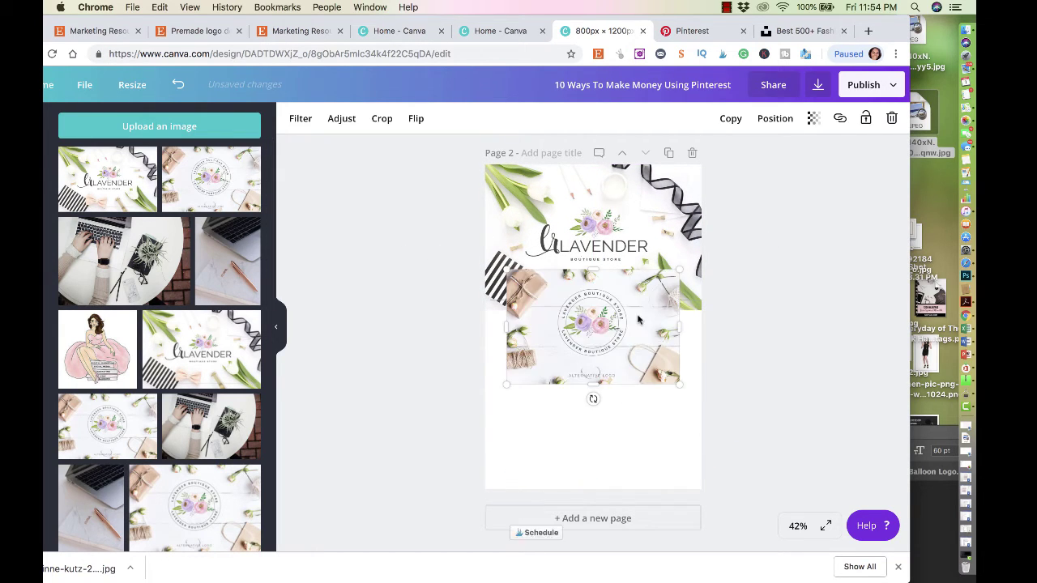
left_click_drag(638, 320, 621, 384)
left_click(620, 384)
left_click_drag(672, 459, 710, 484)
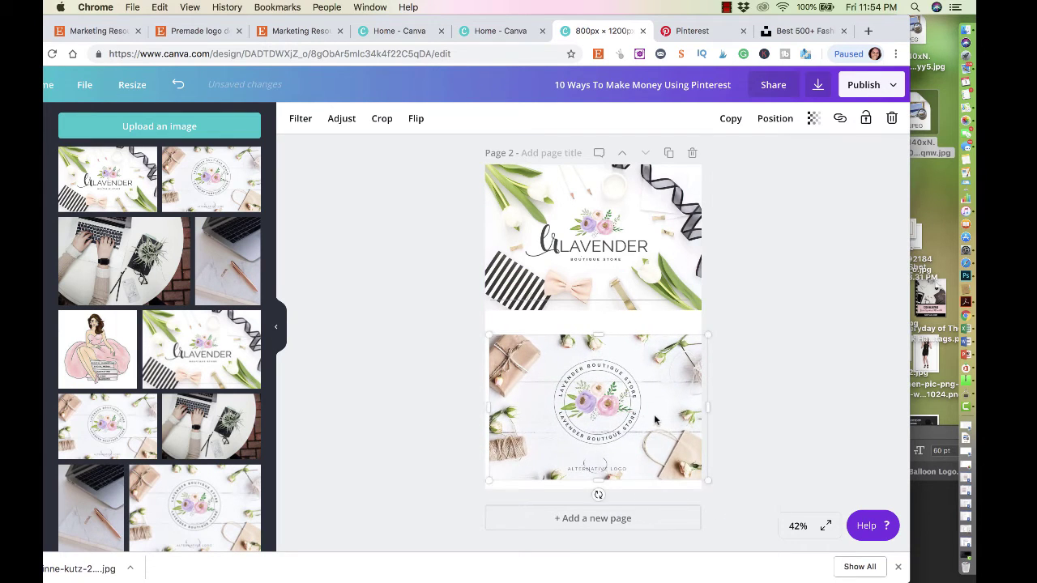
left_click_drag(654, 420, 651, 435)
left_click_drag(706, 347, 709, 342)
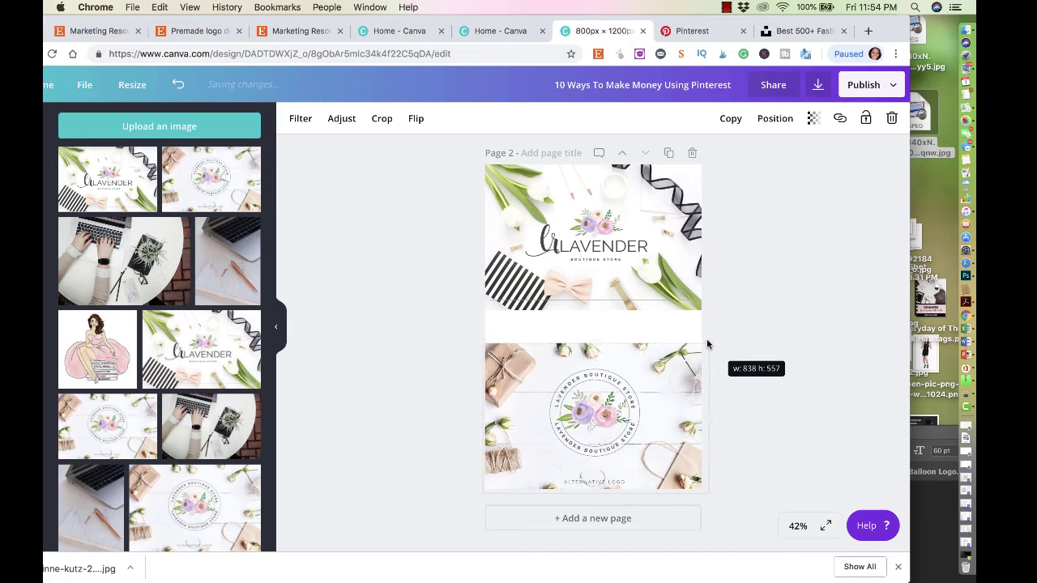
mouse_move(675, 387)
left_mouse_down()
mouse_move(672, 370)
mouse_move(672, 382)
left_mouse_up()
left_click(790, 310)
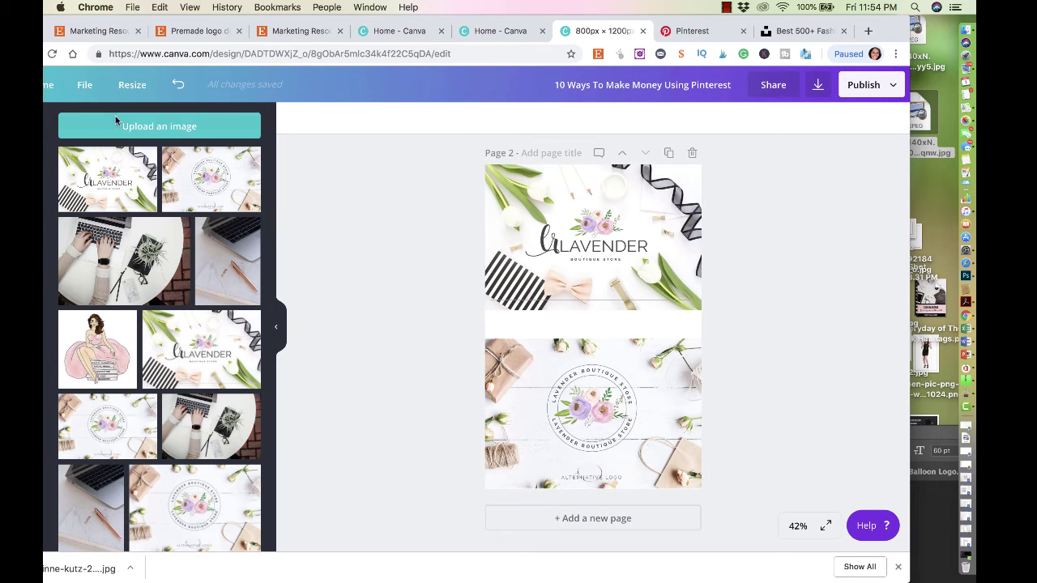
Add a square and stretch it into a full-width strip fitting between the two photos
left_click_drag(111, 22, 158, 22)
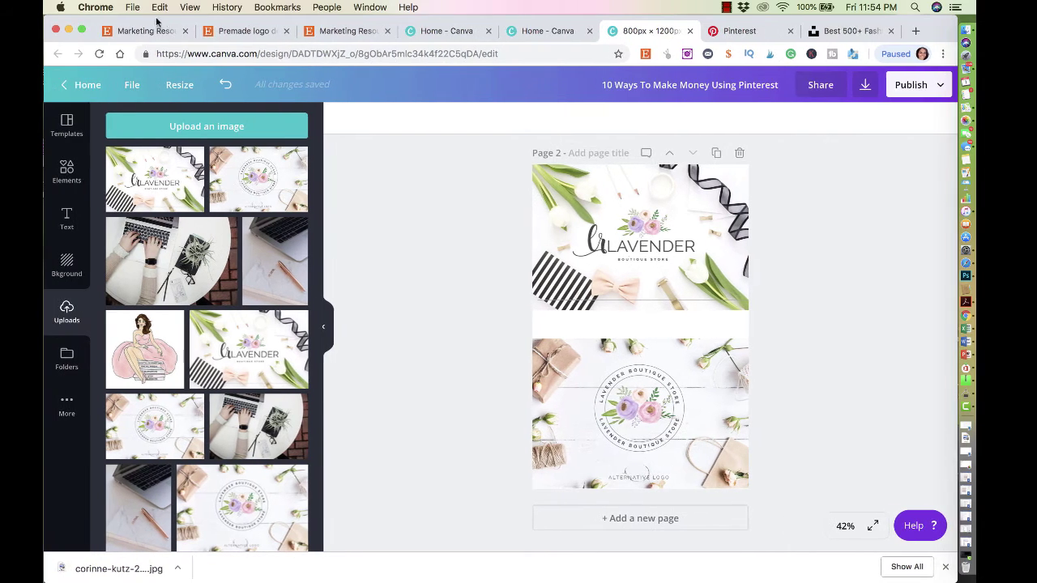
left_click(67, 172)
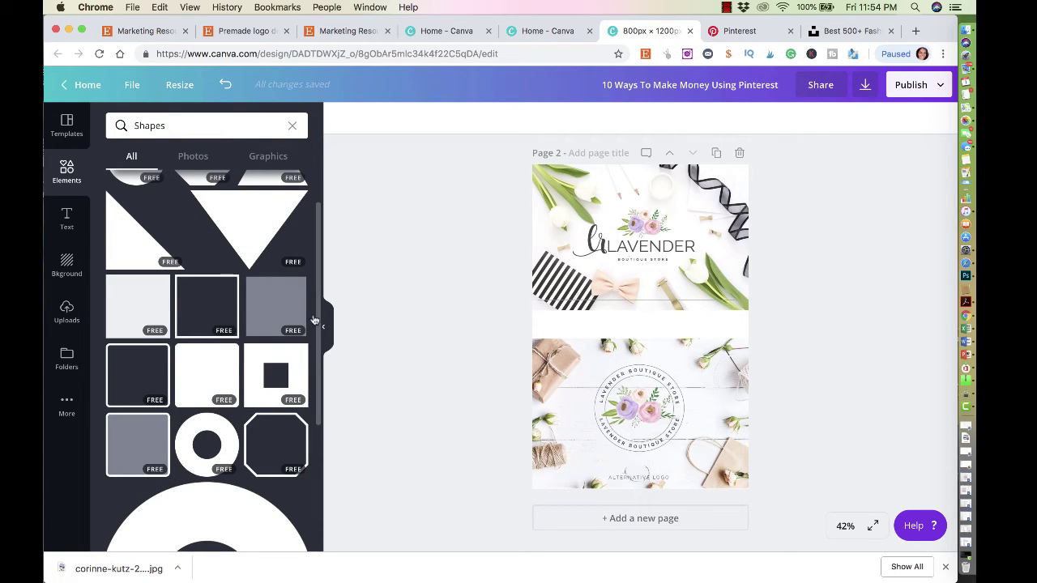
left_click_drag(287, 309, 643, 329)
left_click_drag(712, 446, 653, 385)
left_click_drag(653, 331, 752, 330)
left_click_drag(537, 331, 525, 330)
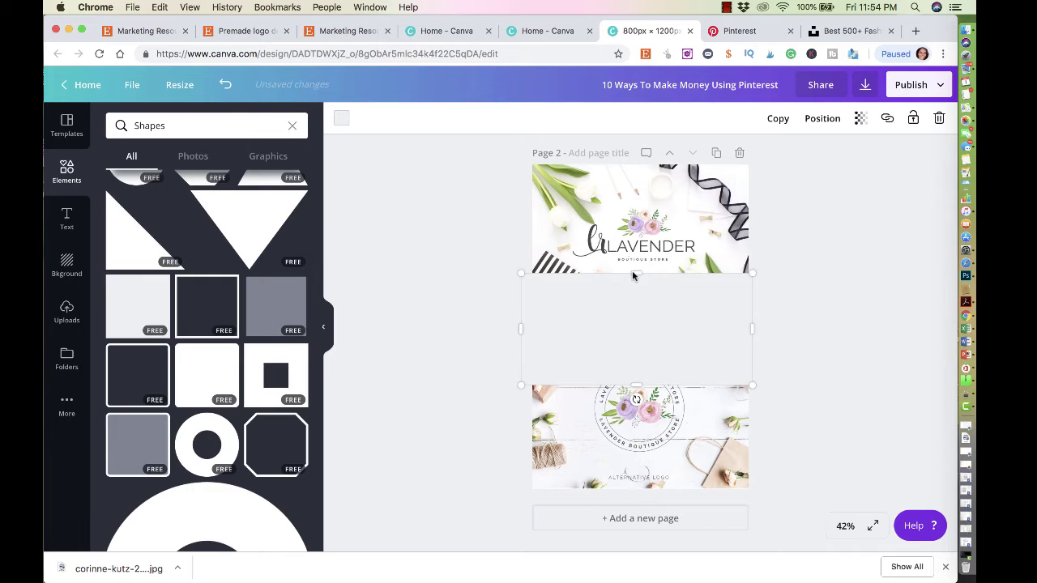
left_click_drag(630, 275, 632, 299)
left_click_drag(636, 387, 636, 357)
Colour the band black after briefly trying pink and mid-grey
left_click(812, 299)
left_click(701, 325)
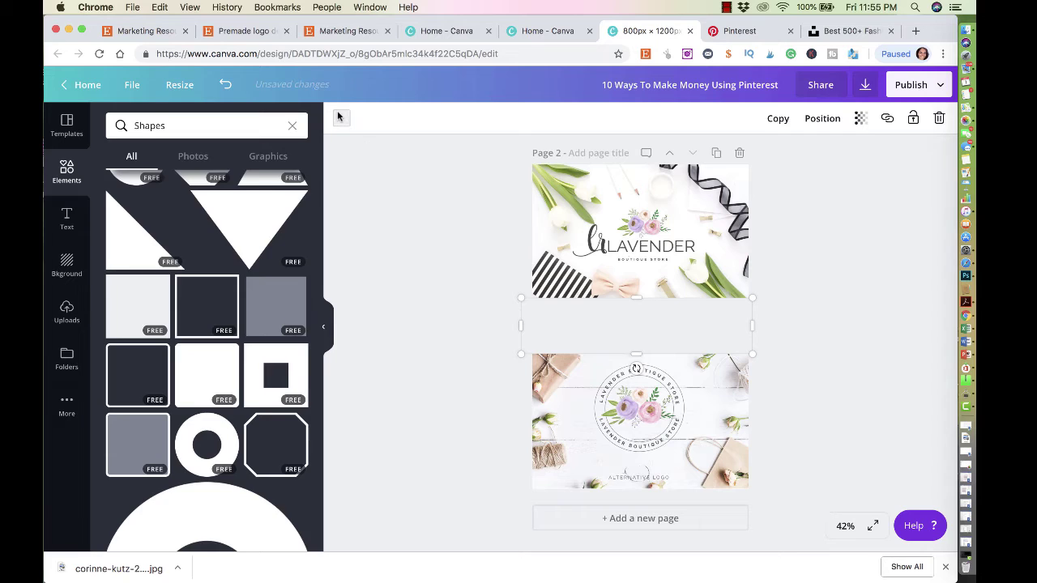
left_click(341, 119)
left_click(154, 247)
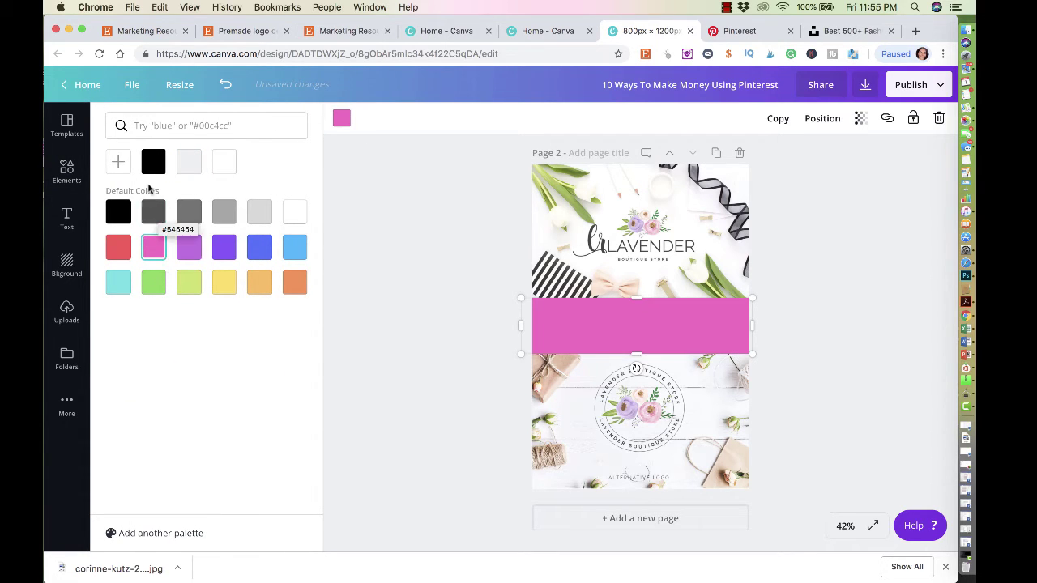
left_click(150, 168)
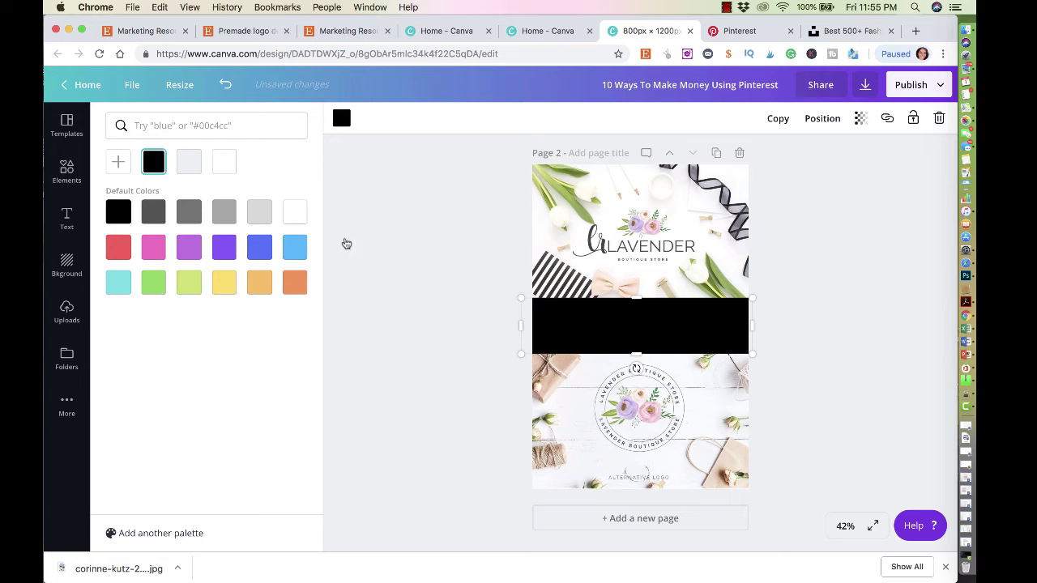
left_click(193, 214)
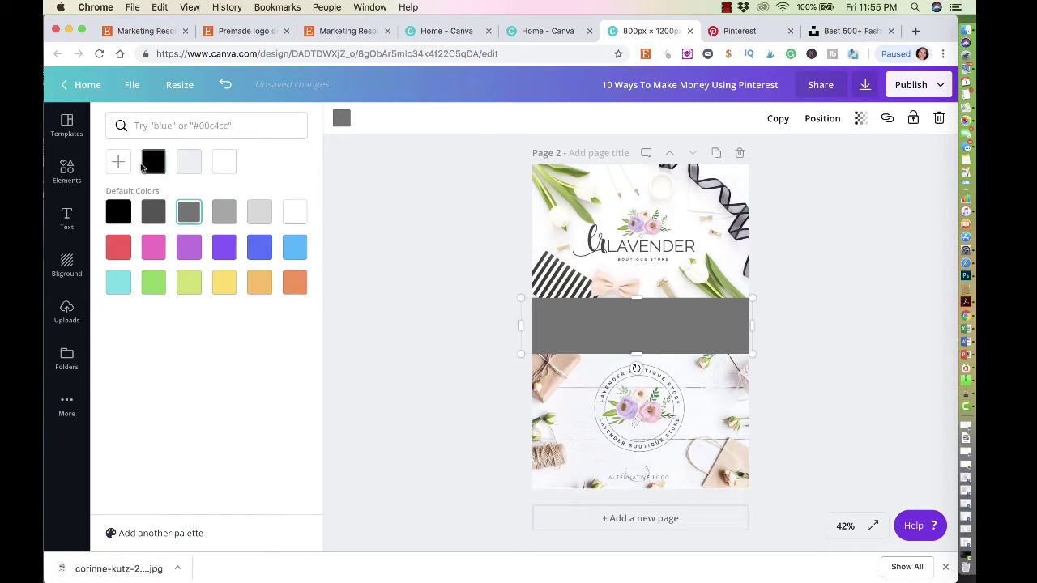
left_click(153, 162)
left_click(368, 316)
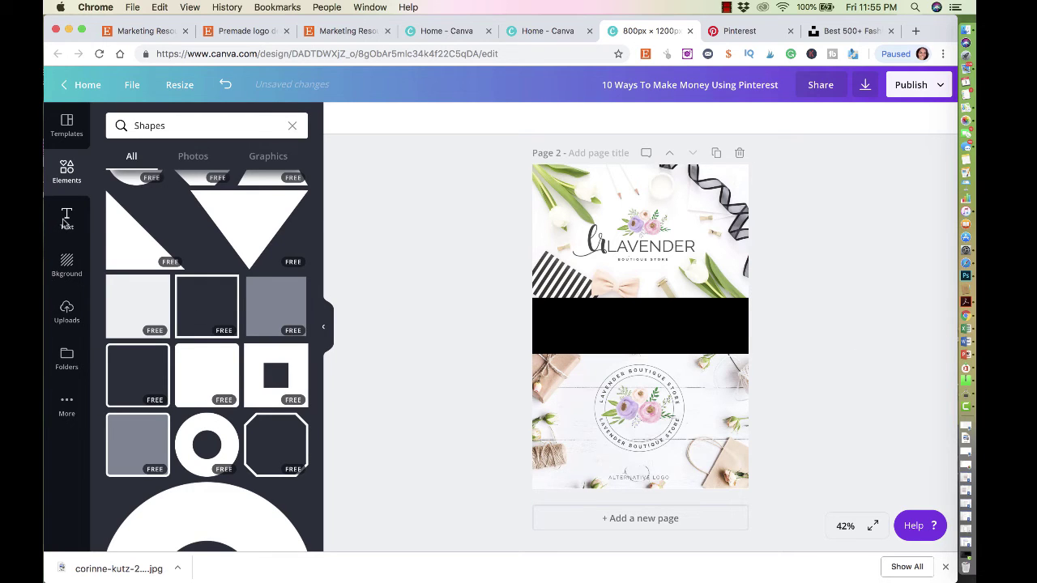
Add a white text box on the band reading 'Pre-Made Floral Logos (Set of 4)'
left_click(66, 218)
left_click(174, 180)
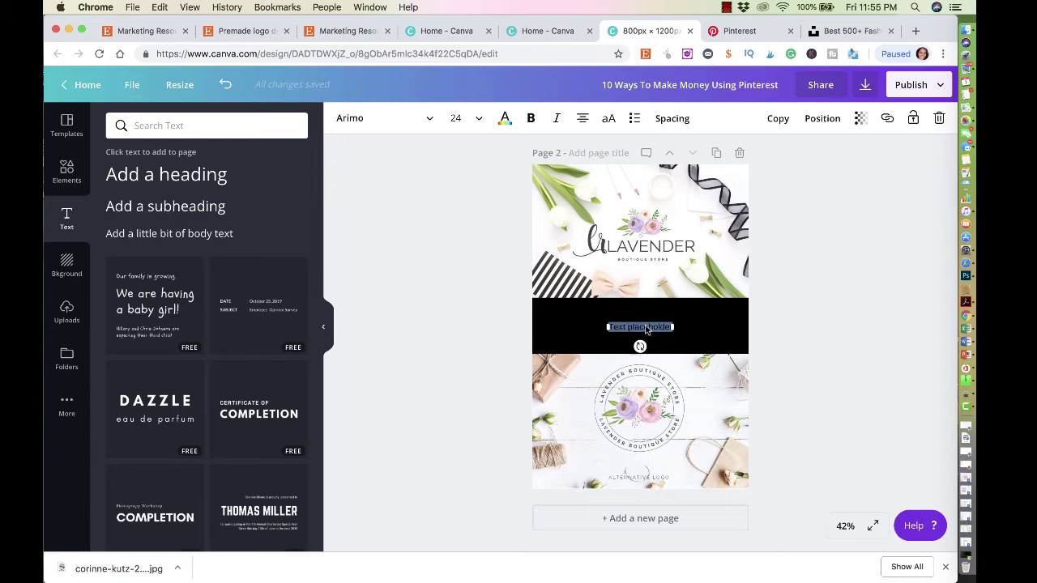
key("BackSpace")
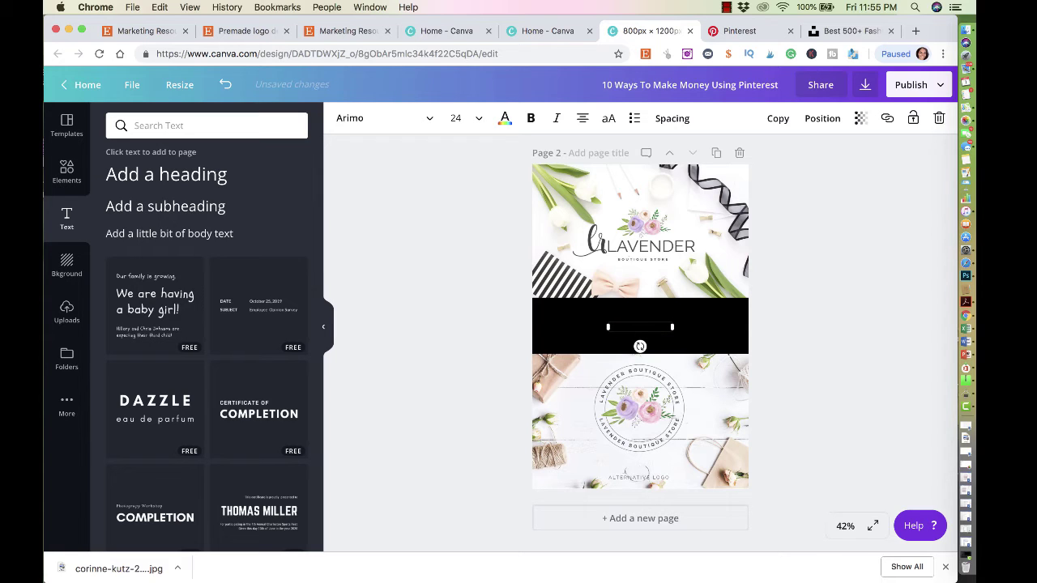
left_click(505, 120)
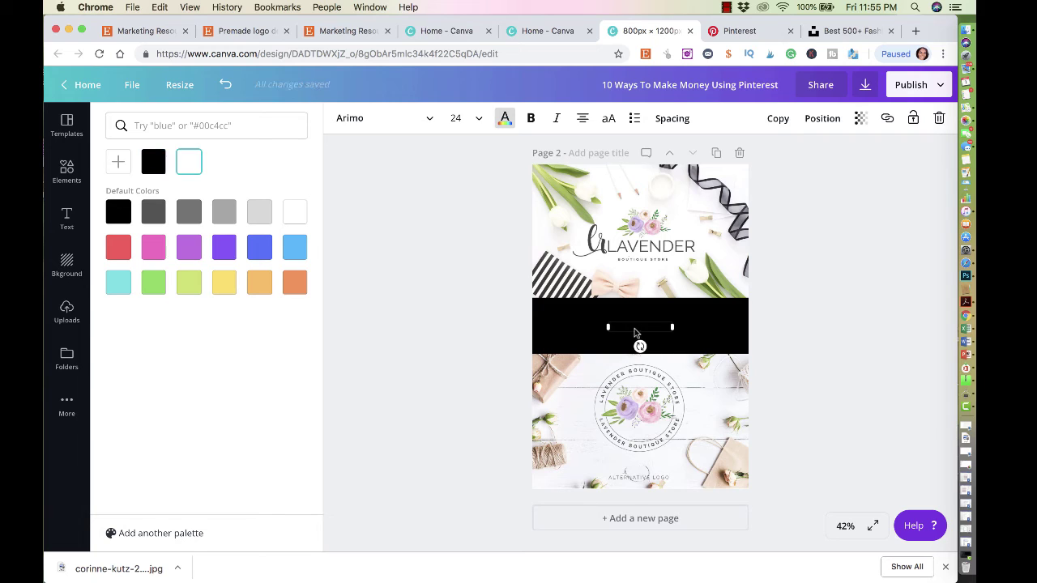
type("rP")
type("e-Made")
type(" F")
type("loral Lo")
type("gos (Set of 4")
type(")")
Widen the title box and change the title font to Alfa Slab One
left_click_drag(673, 333, 746, 327)
triple_click(713, 330)
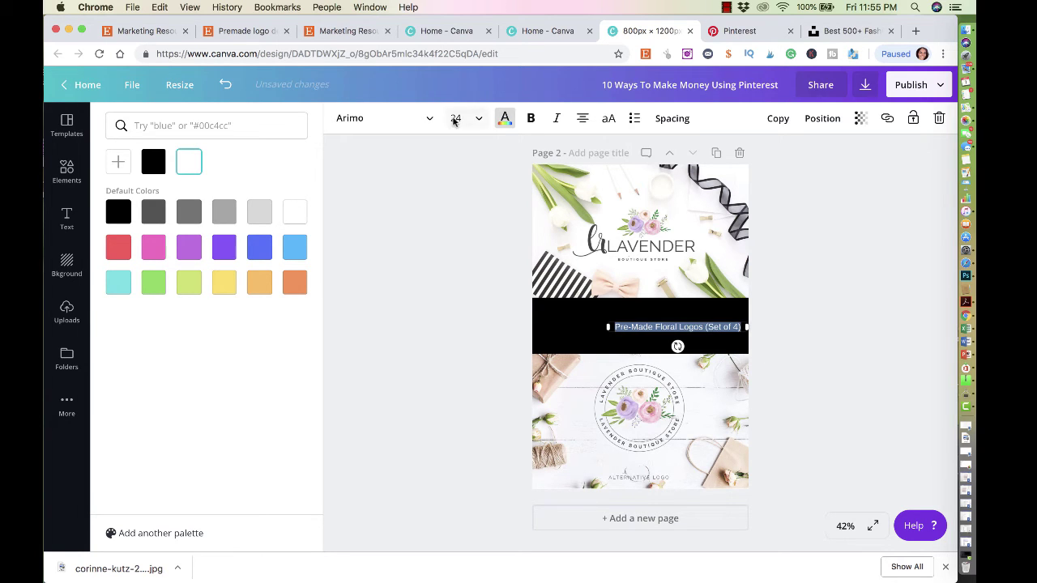
left_click(426, 120)
scroll(420, 276, "down", 5)
scroll(420, 291, "down", 10)
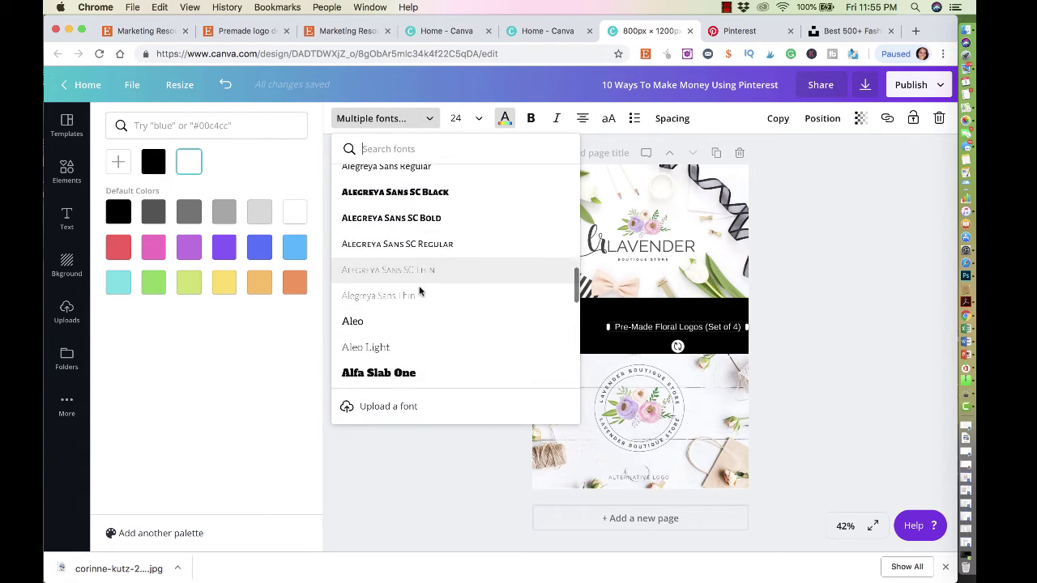
left_click(417, 296)
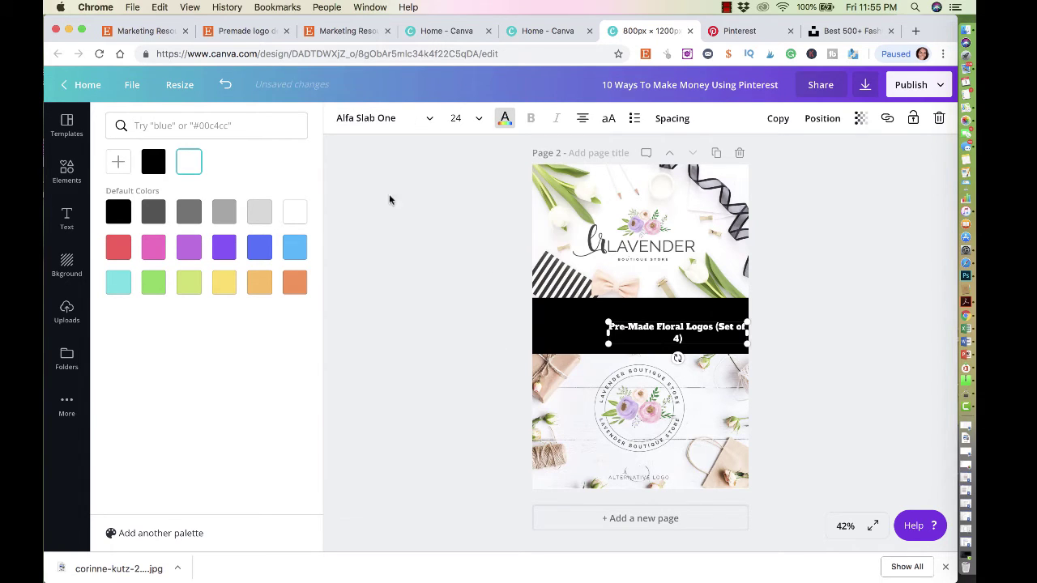
left_click(901, 295)
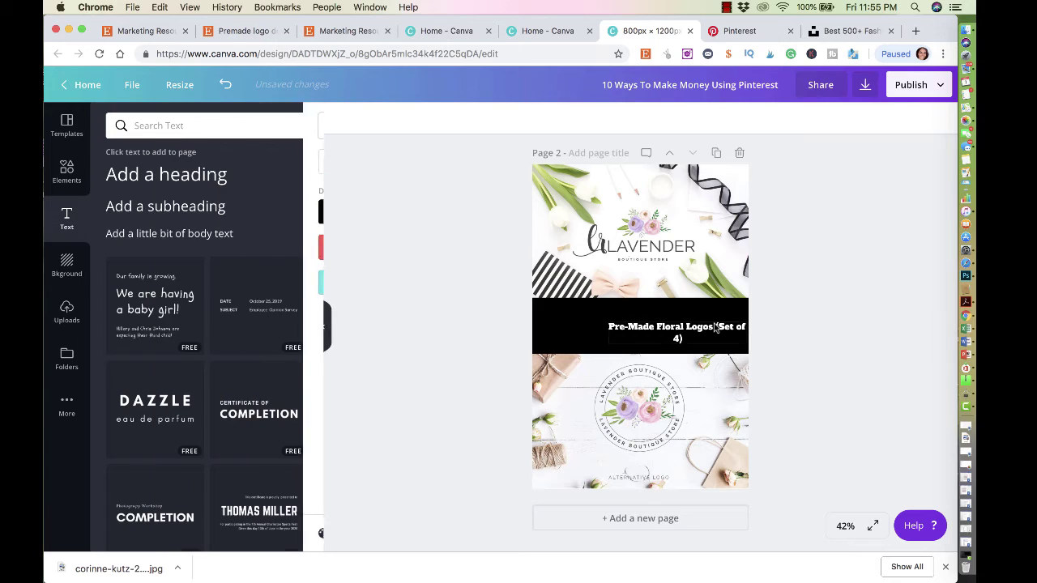
Set the heading to size 32, widen it onto one line, and centre it in the band
left_click(707, 326)
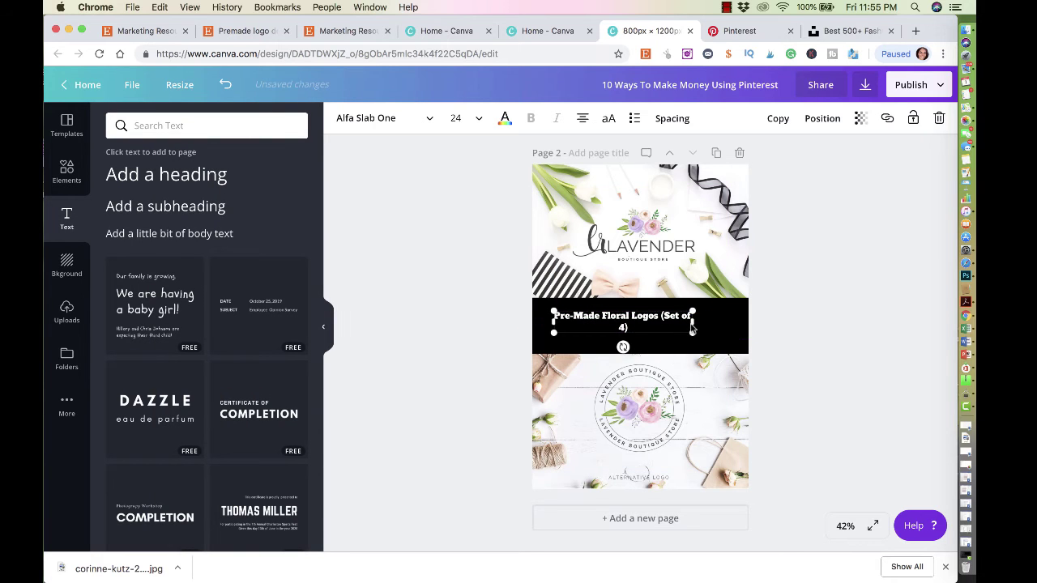
left_click_drag(693, 327, 729, 328)
double_click(666, 318)
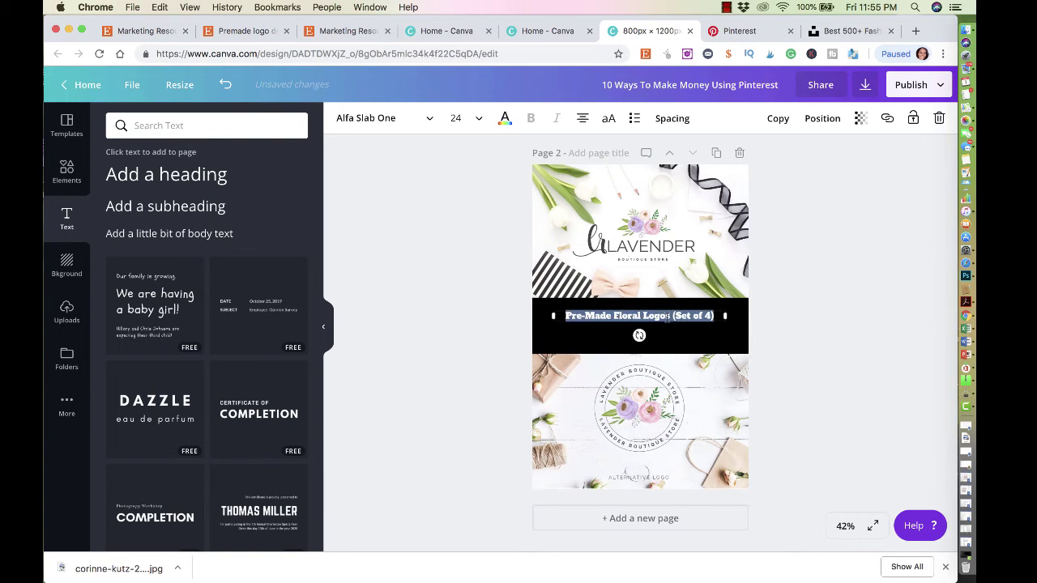
left_click(470, 118)
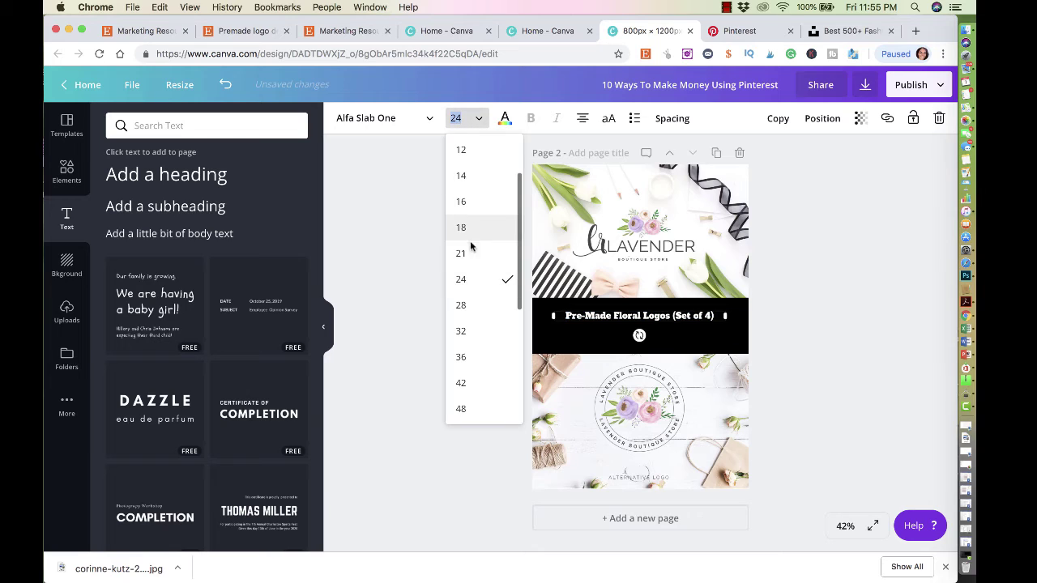
left_click(474, 331)
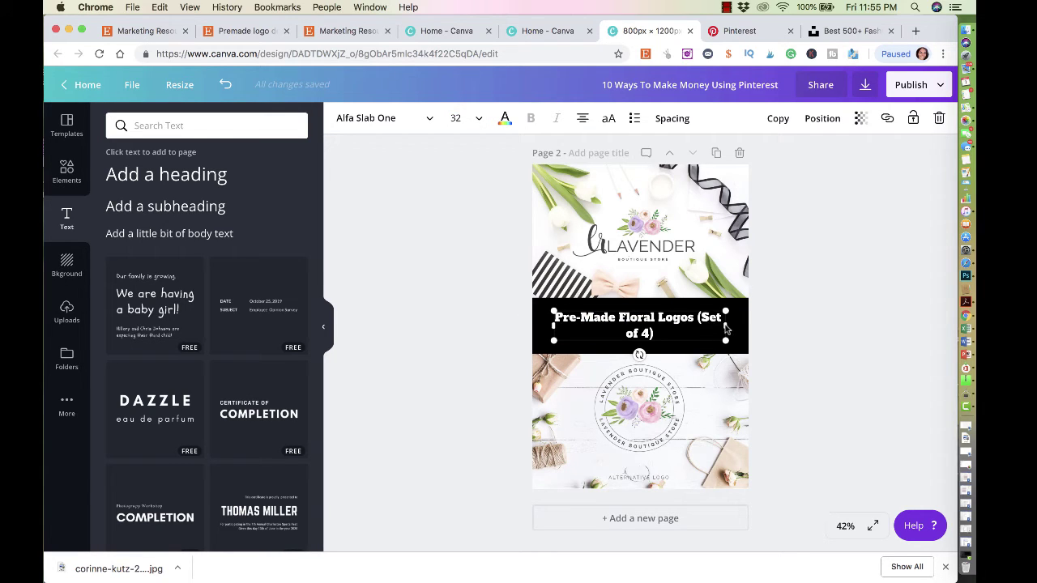
left_click_drag(726, 327, 762, 324)
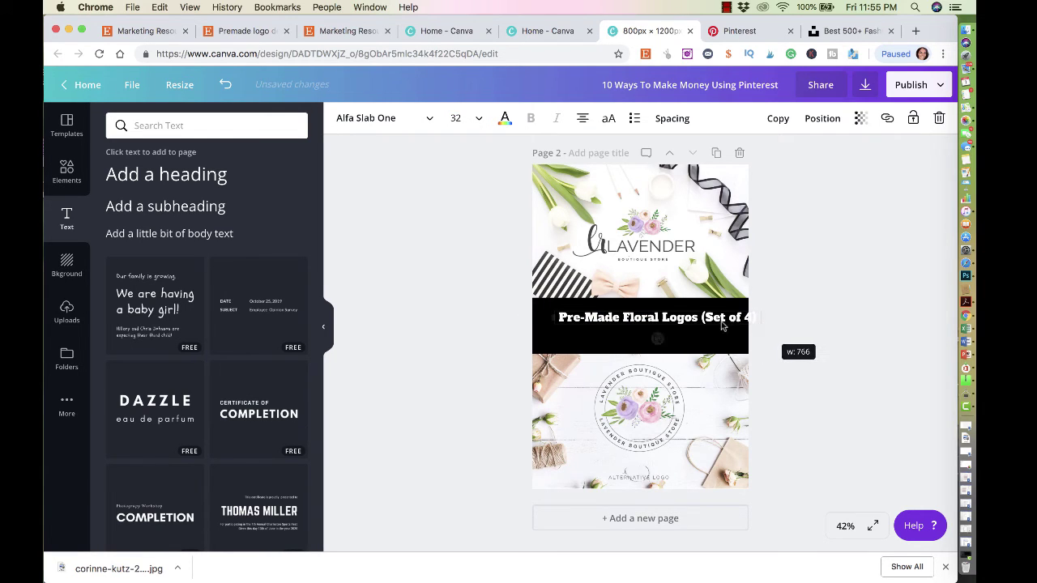
mouse_move(671, 317)
left_mouse_down()
mouse_move(646, 320)
mouse_move(652, 308)
mouse_move(673, 315)
left_mouse_up()
left_click(774, 323)
Delete '(Set of 4)' and its leftover bracket and space from the heading
left_click(736, 310)
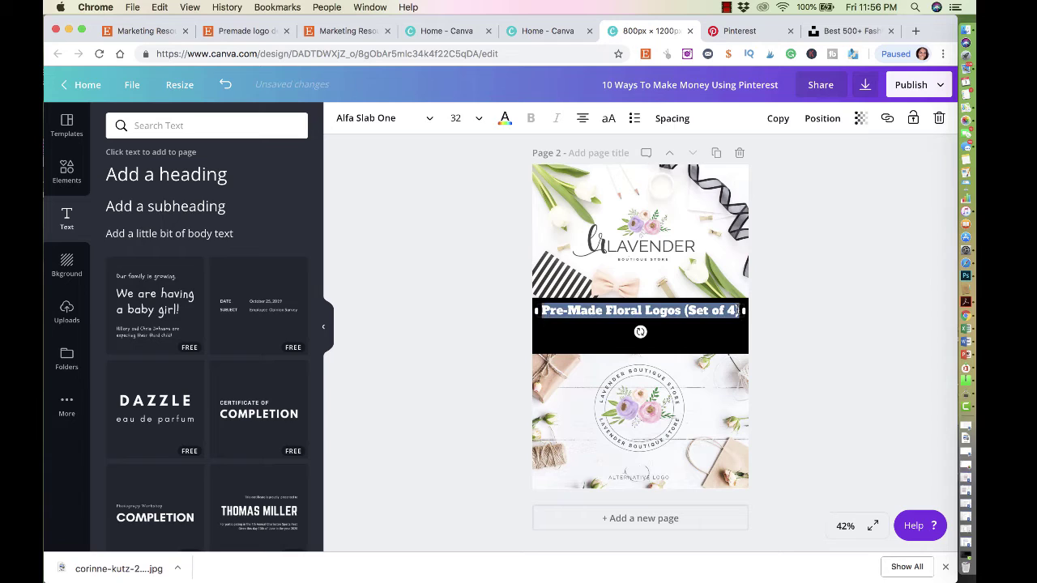
key("Right")
key("BackSpace")
key("BackSpace")
key("BackSpace")
key("BackSpace")
key("BackSpace")
key("BackSpace")
key("BackSpace")
key("BackSpace")
key("BackSpace")
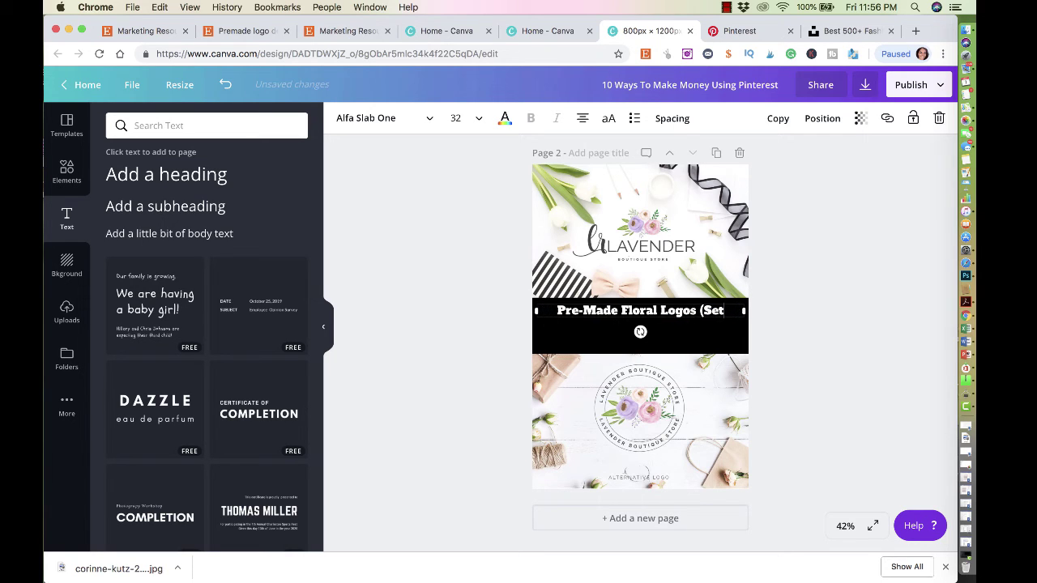
key("BackSpace")
key("BackSpace")
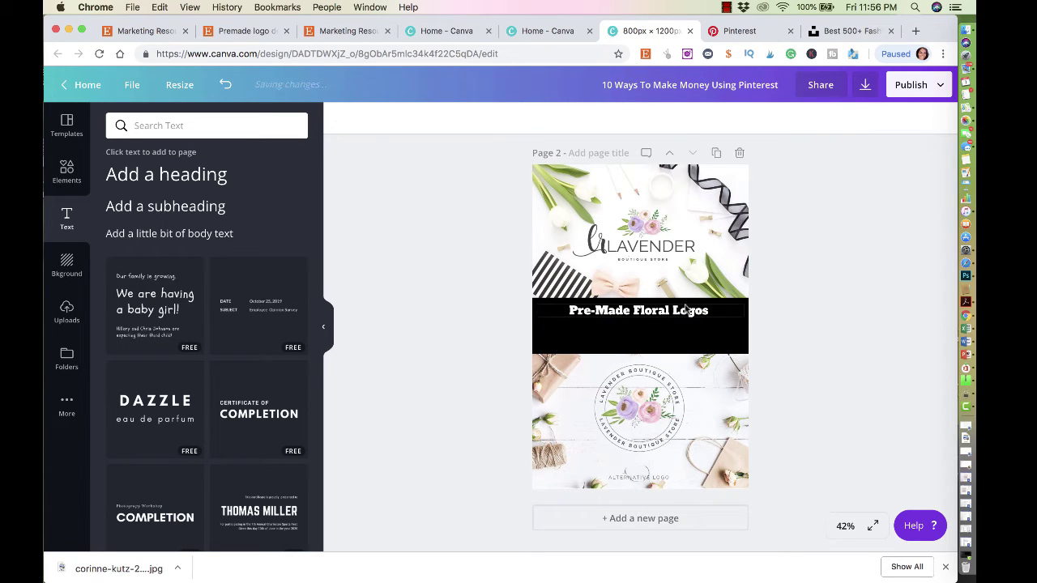
Enlarge the heading to size 42 and switch it to all capitals
triple_click(678, 319)
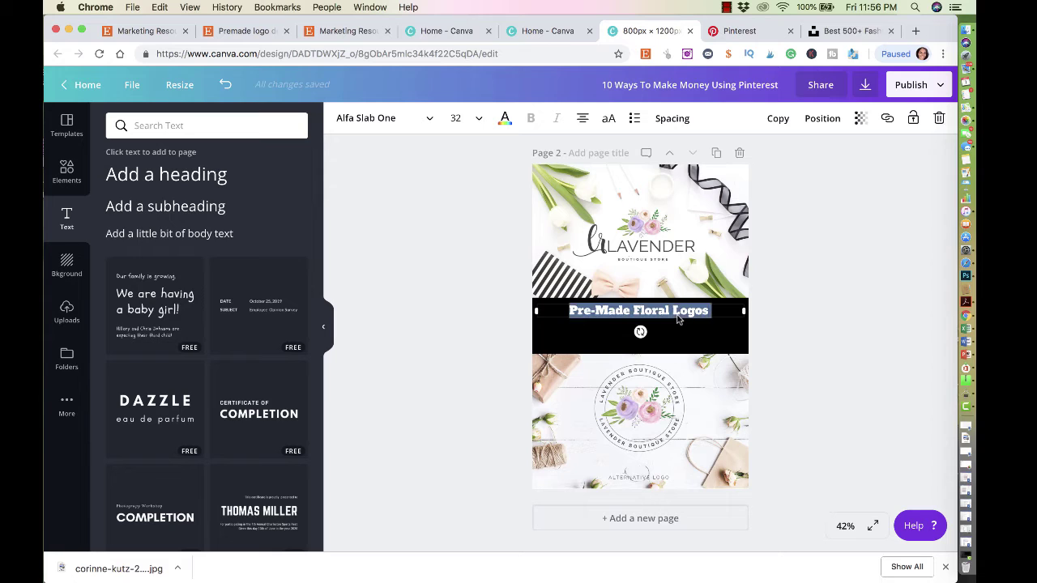
left_click(478, 119)
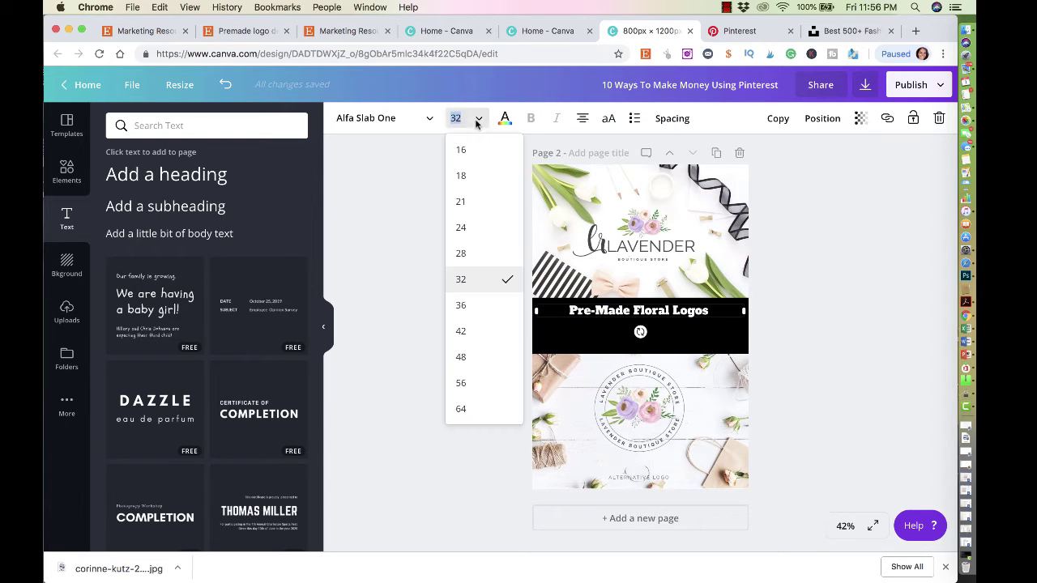
left_click(477, 329)
left_click(796, 242)
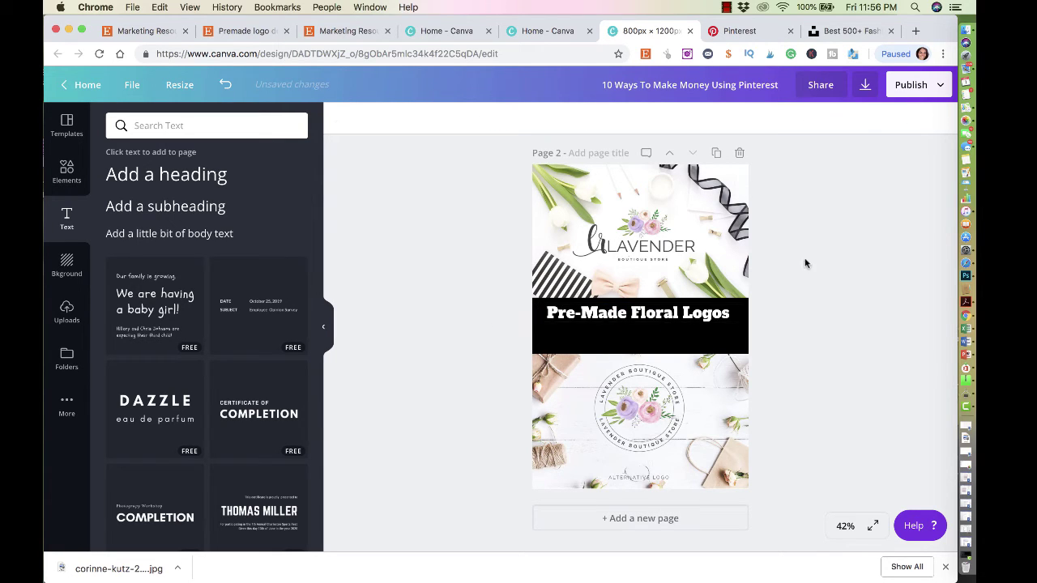
left_click(663, 319)
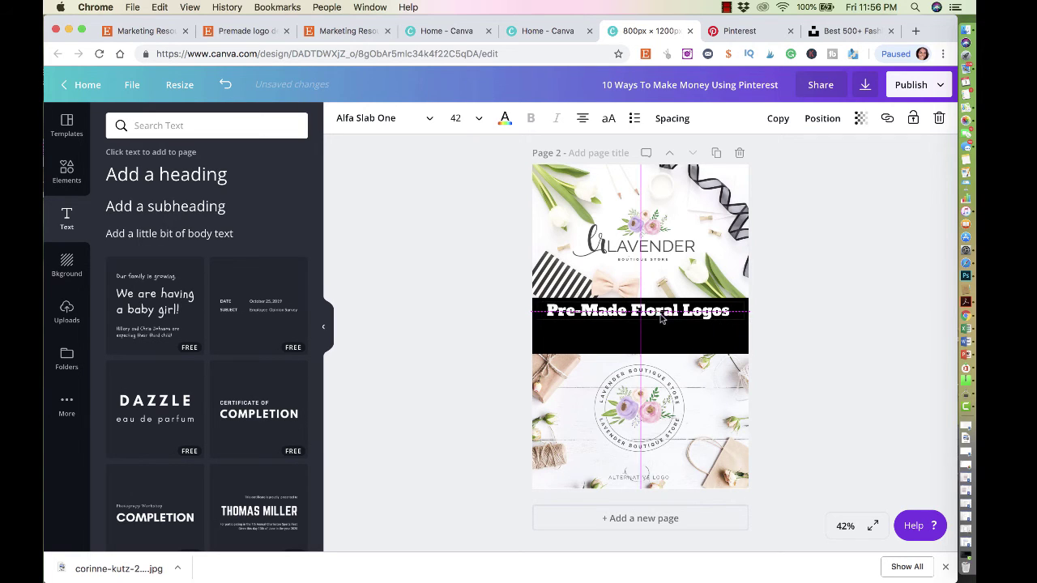
double_click(659, 312)
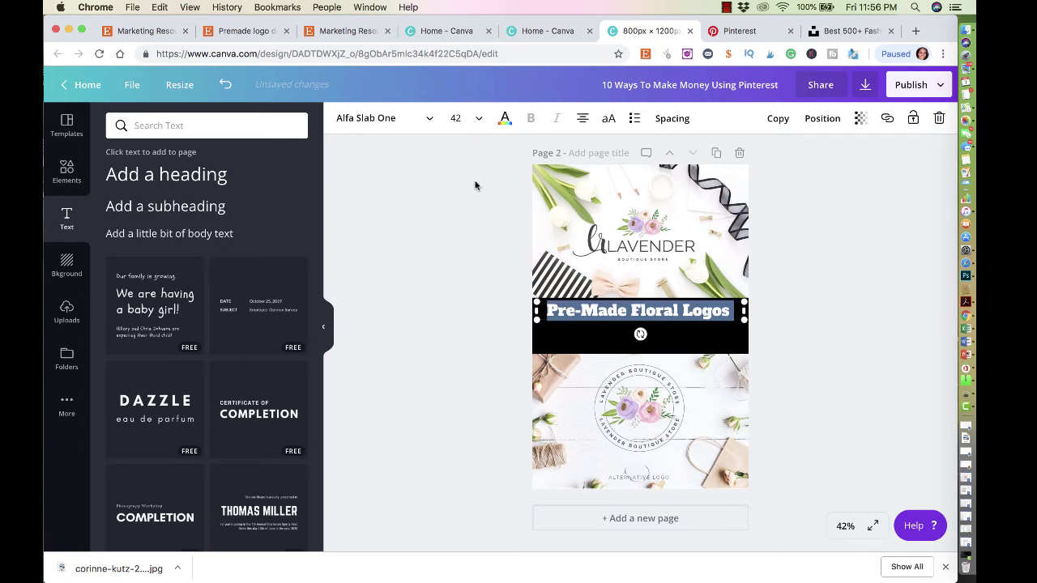
left_click(428, 121)
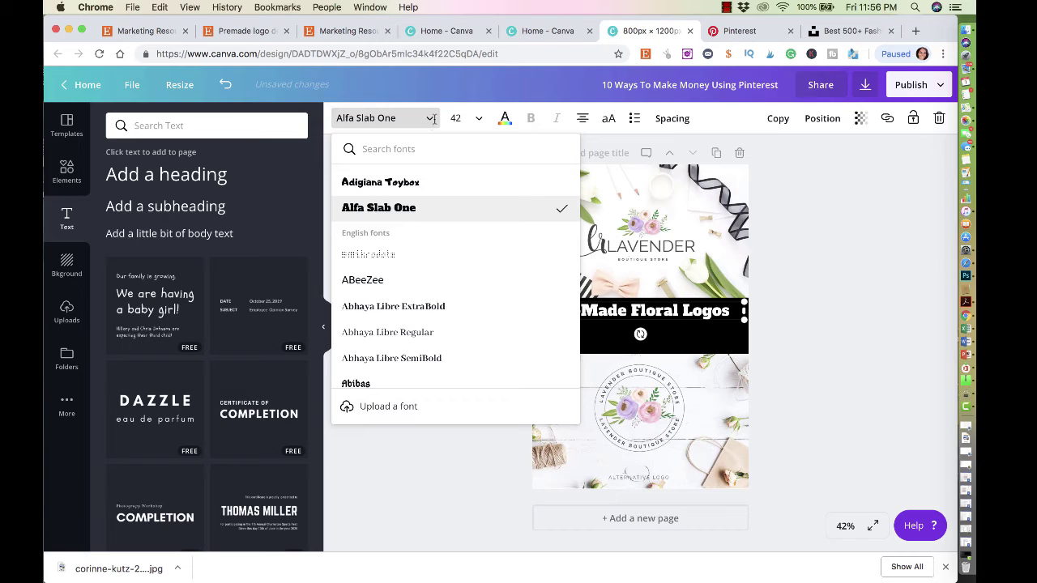
left_click(610, 120)
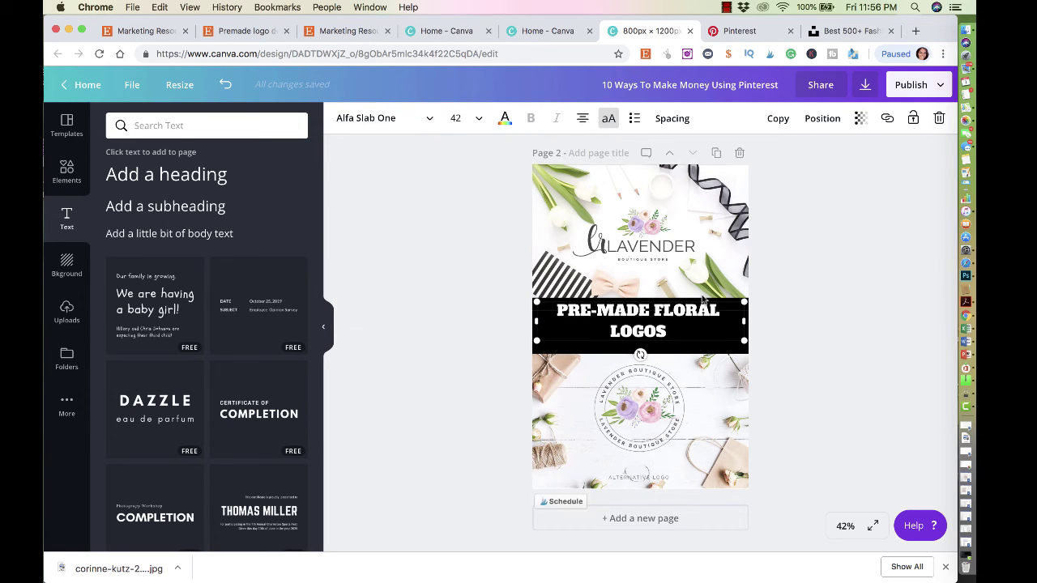
Shrink the capitalised heading to size 36 on one line, centred in the dark band
left_click_drag(670, 334, 544, 280)
left_click(463, 121)
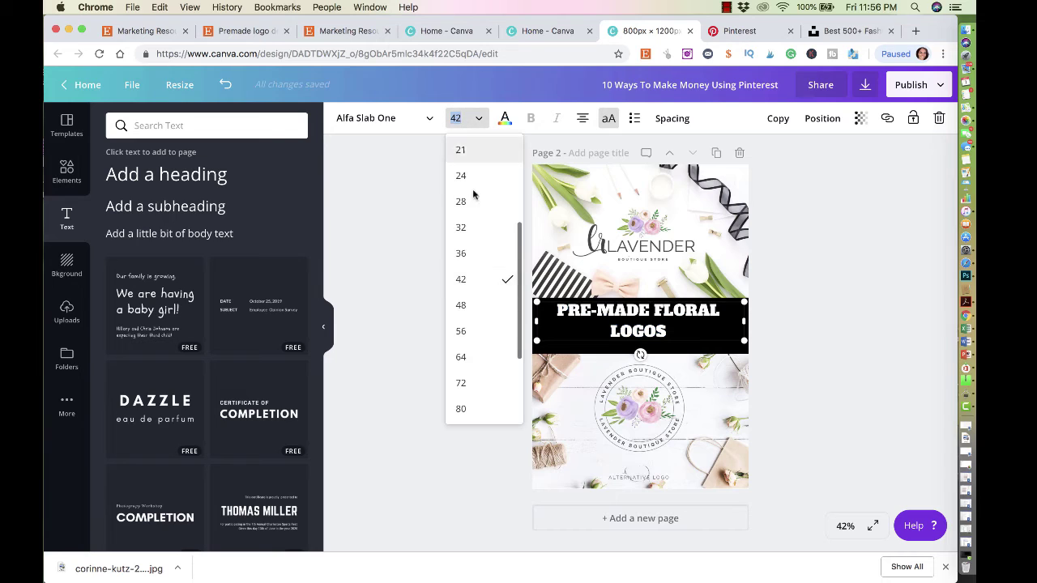
left_click(477, 255)
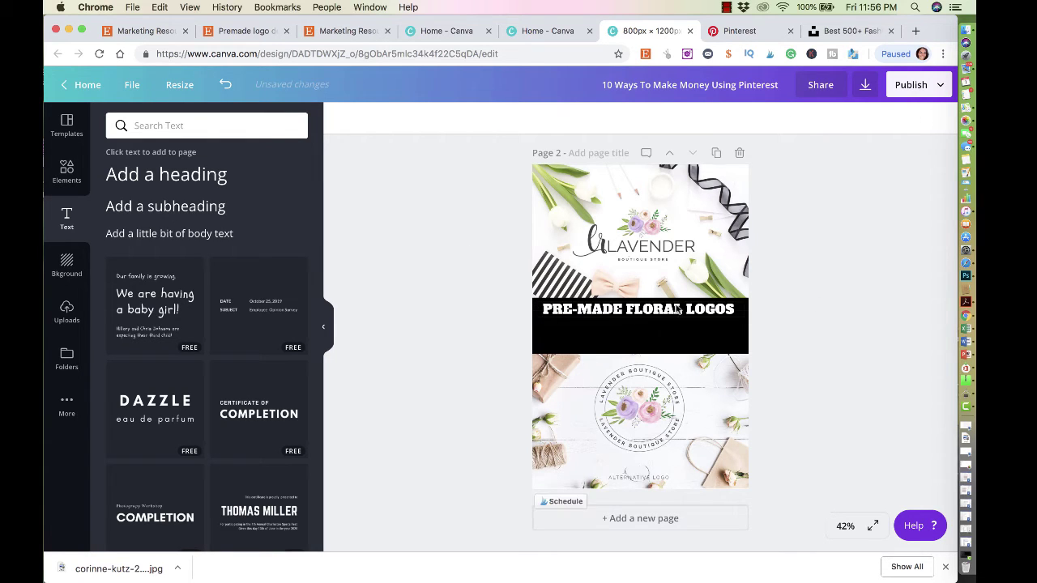
left_click_drag(674, 308, 673, 317)
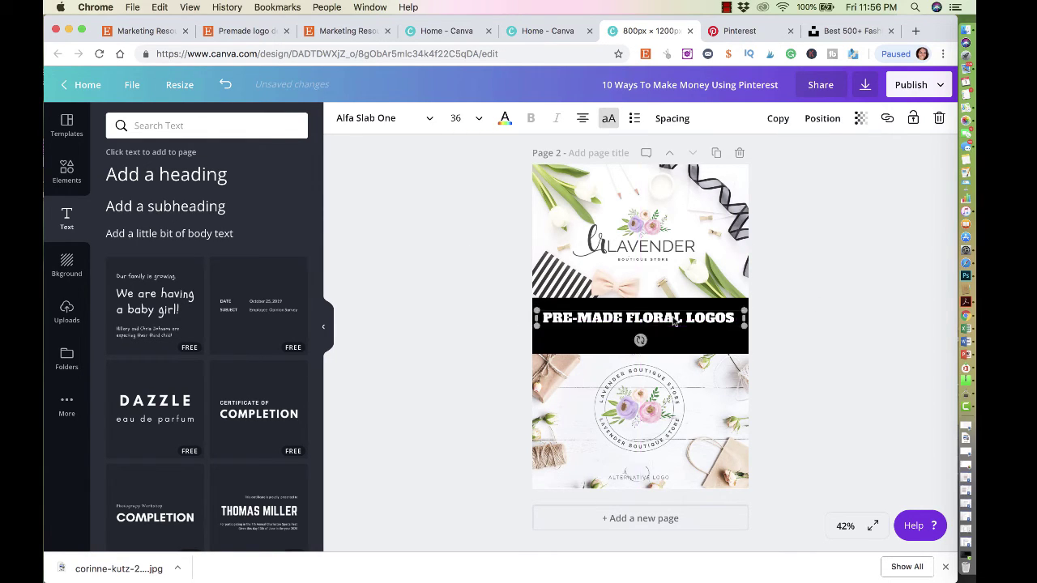
Add a small body text box under the heading and colour it white
left_click(162, 212)
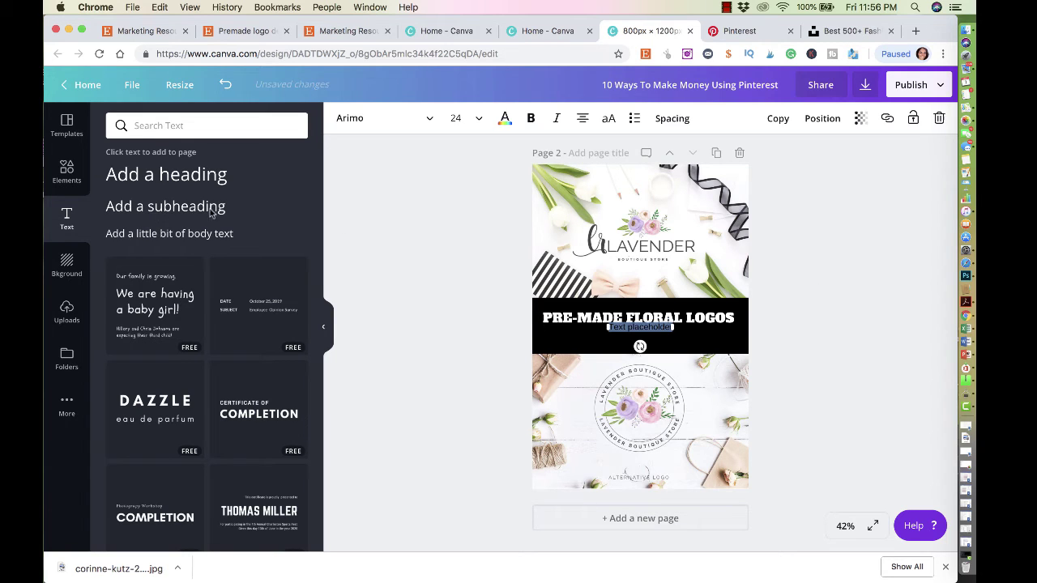
left_click(656, 338)
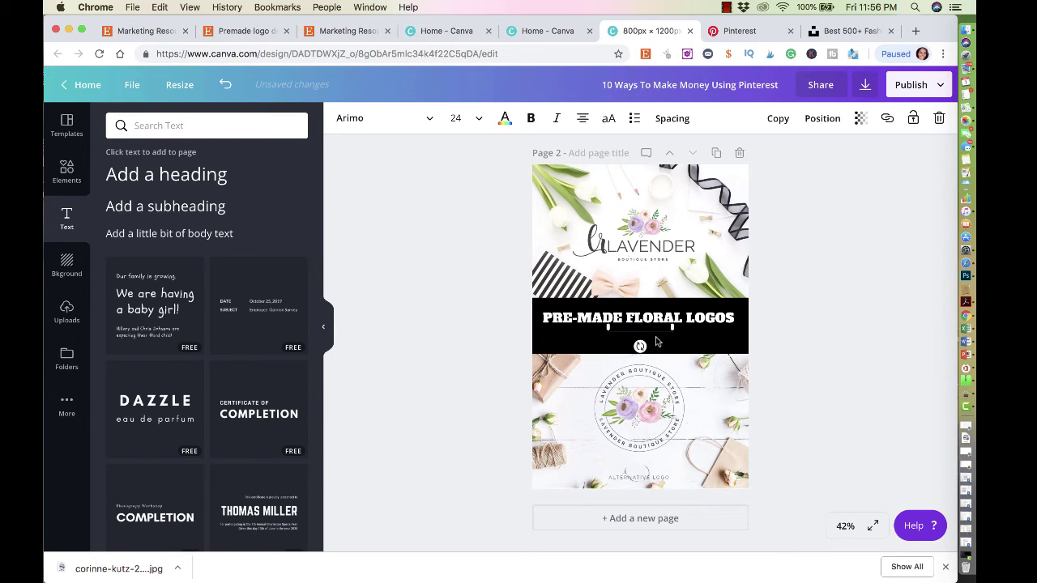
triple_click(655, 328)
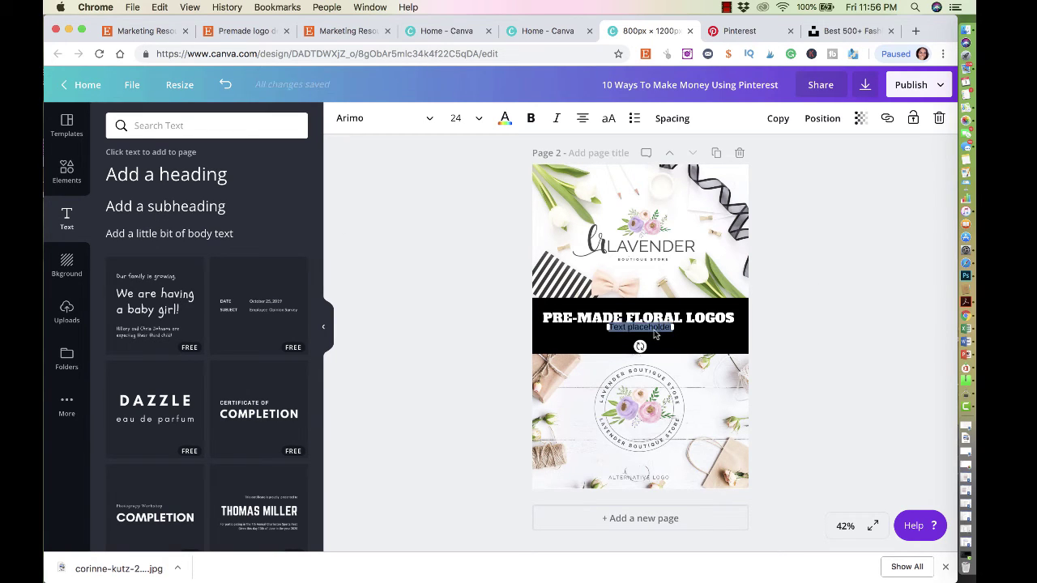
left_click(504, 119)
left_click(190, 163)
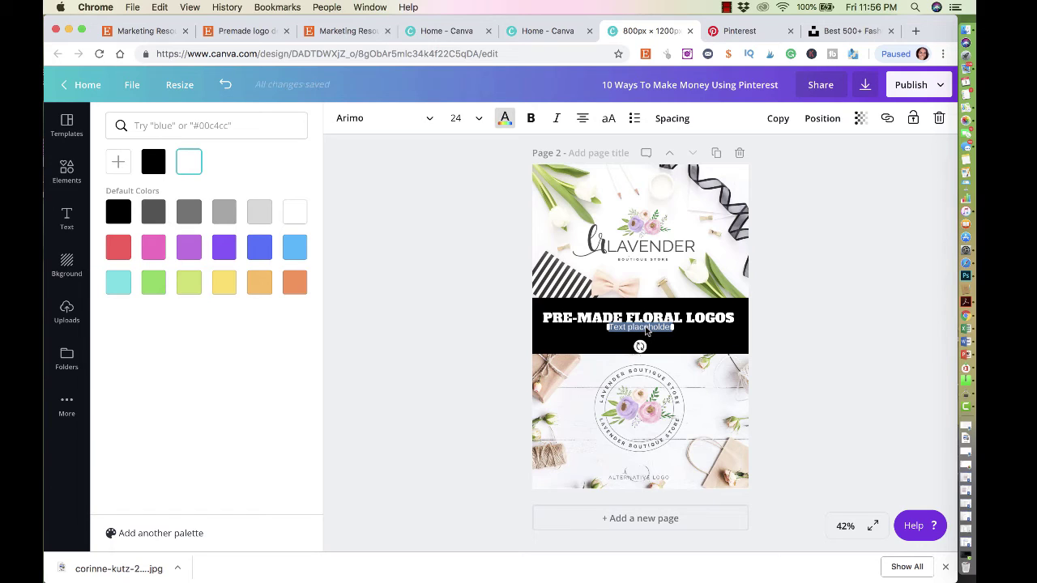
Type the Etsy shop address, widen it to one line, and remove the extra '.com'
type("etsy")
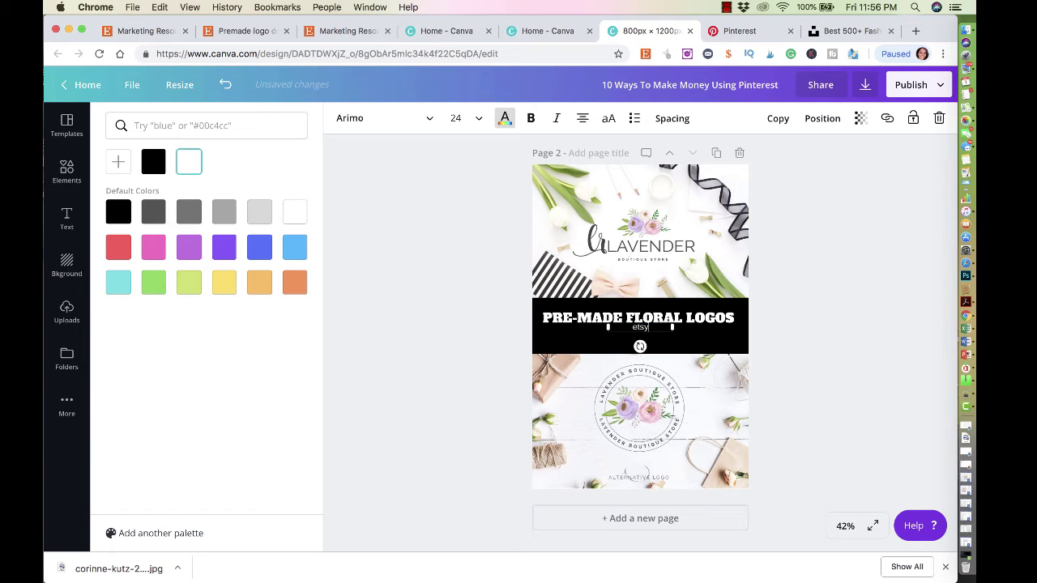
type(".com")
type("/ma")
type("ncy")
type("marketingto")
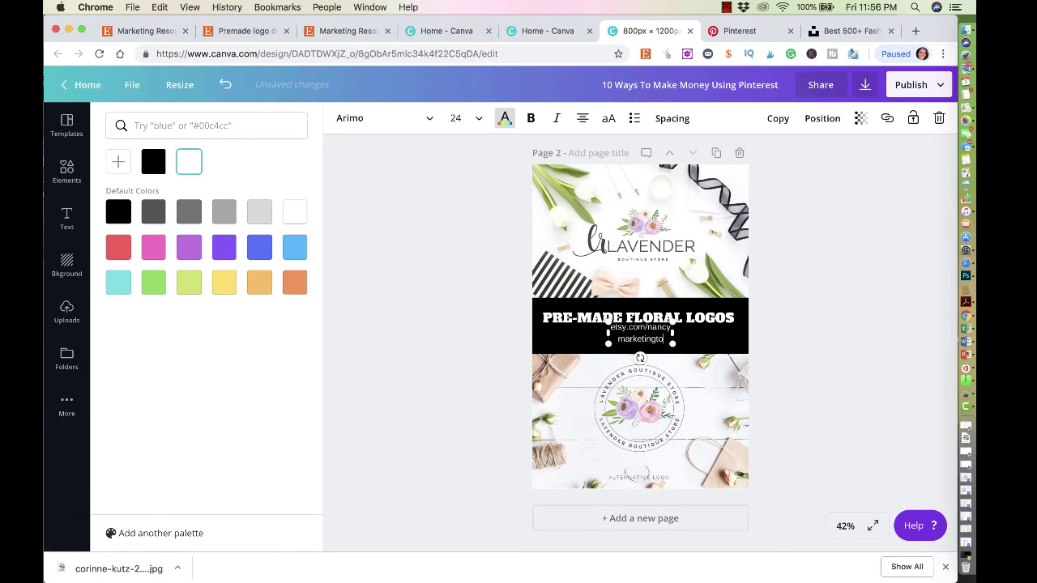
type("ols.com")
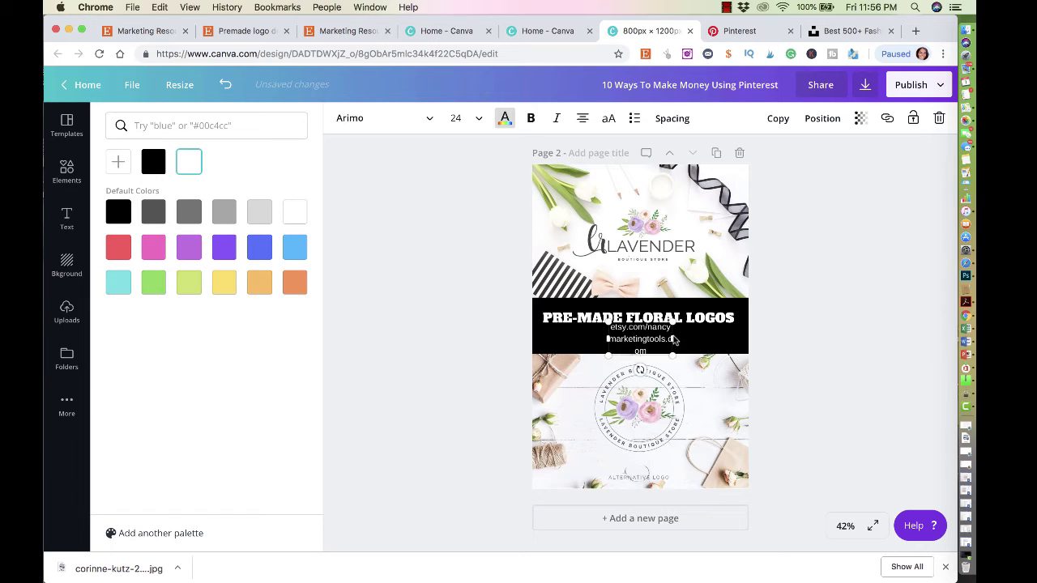
left_click_drag(674, 339, 745, 334)
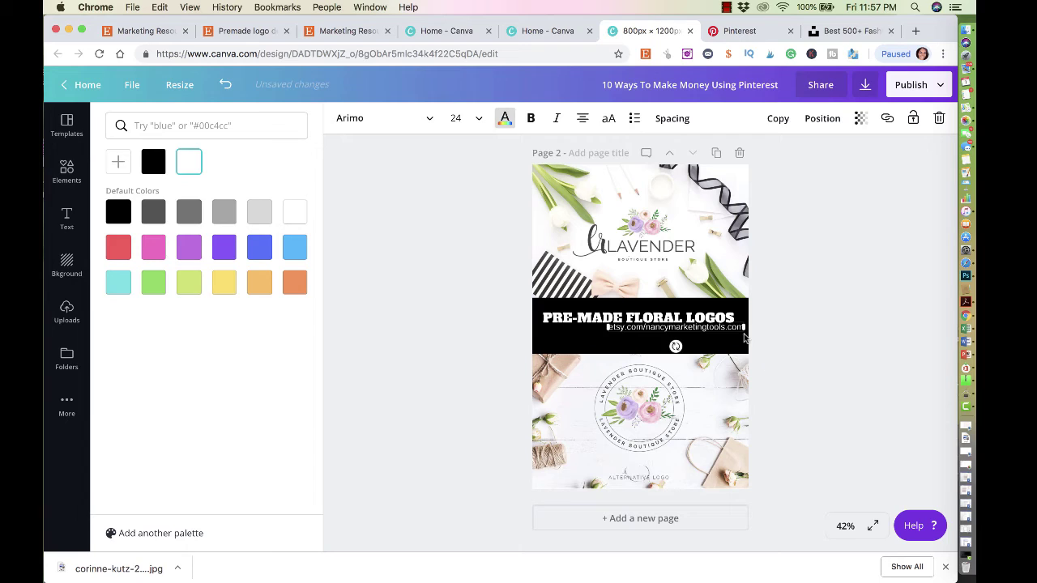
left_click(645, 331)
key("BackSpace")
key("BackSpace")
key("BackSpace")
key("BackSpace")
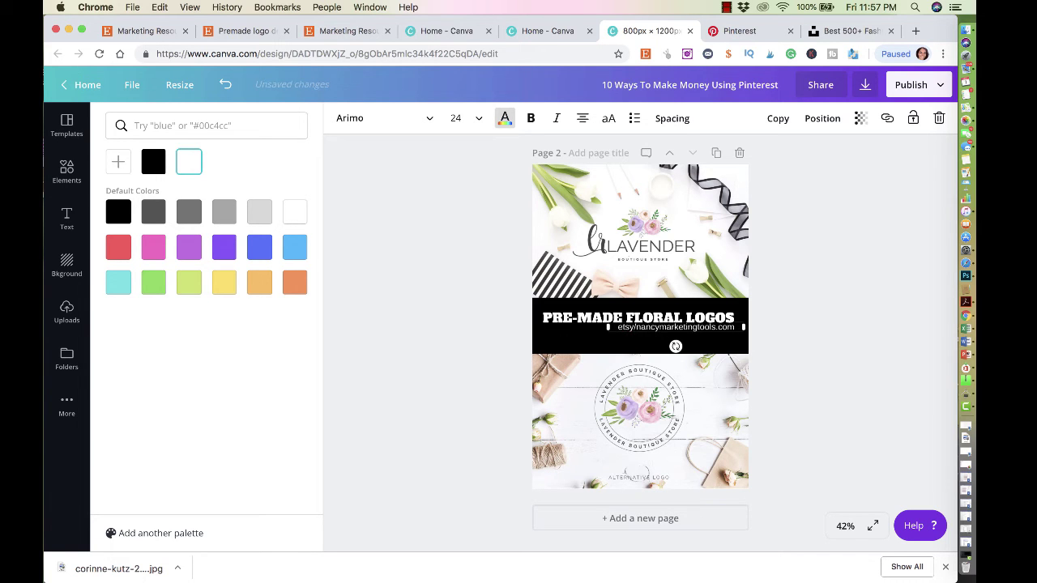
Look over the Etsy shop page and its balloon logo listing
left_click(345, 31)
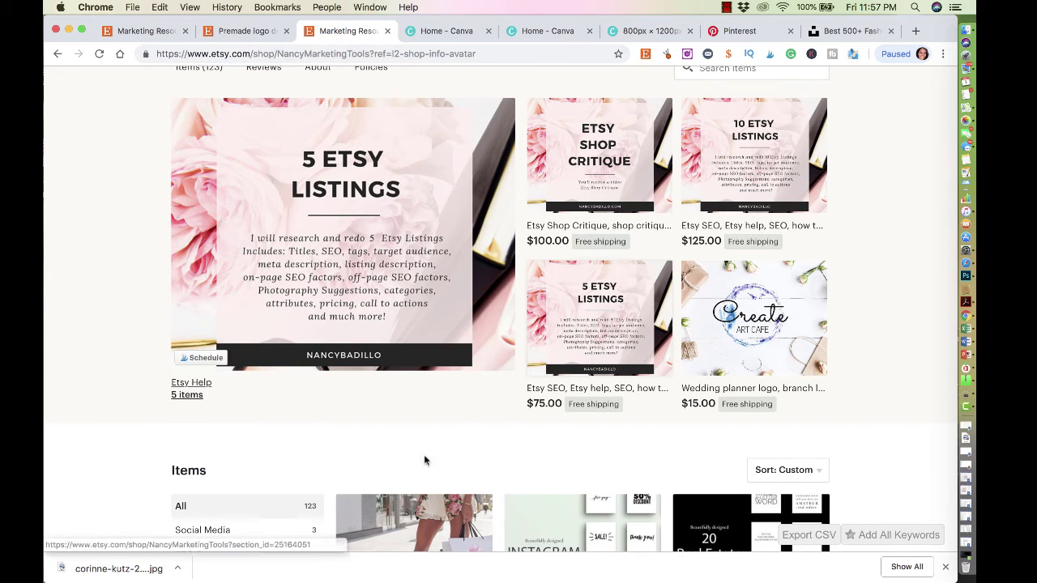
left_click(416, 501)
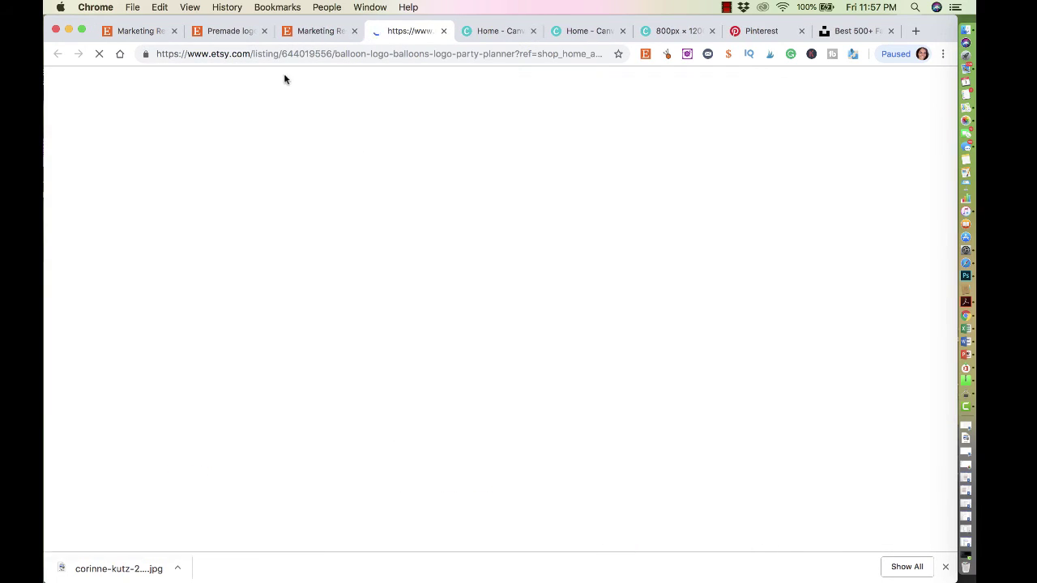
left_click(323, 32)
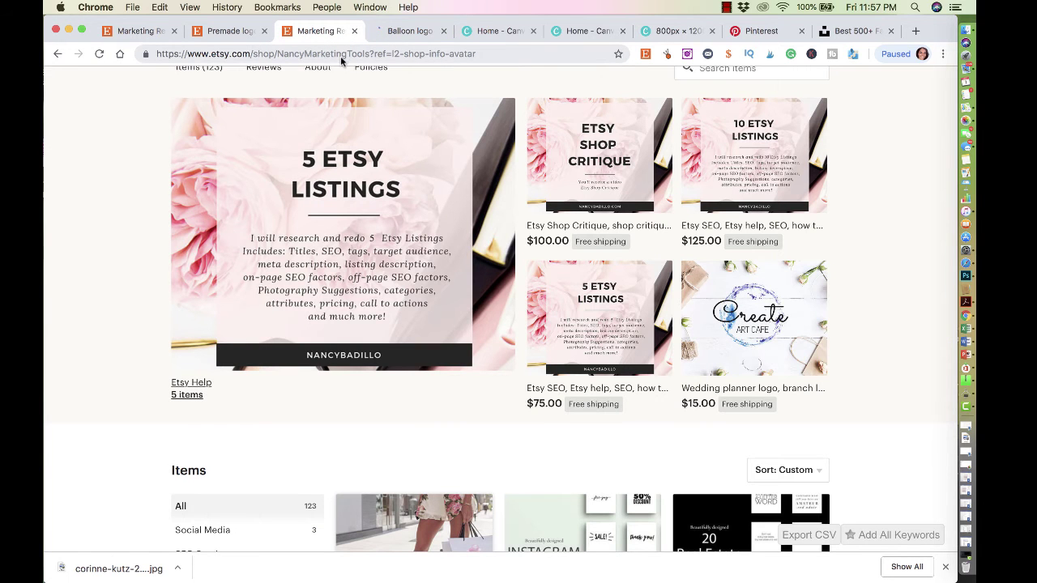
Copy the shop's base web address, without the tracking part, from the address bar
left_click(341, 58)
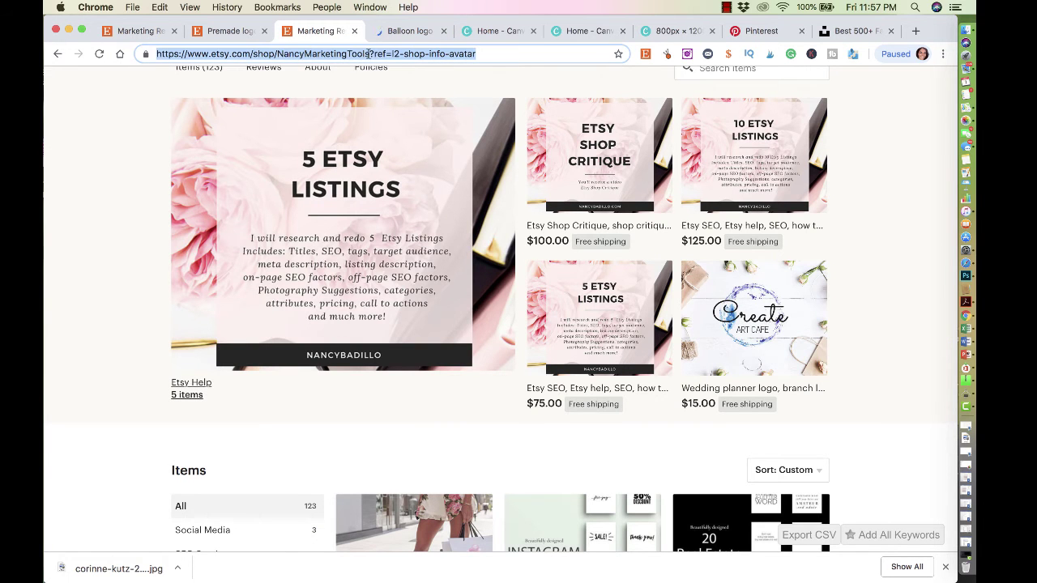
left_click(304, 58)
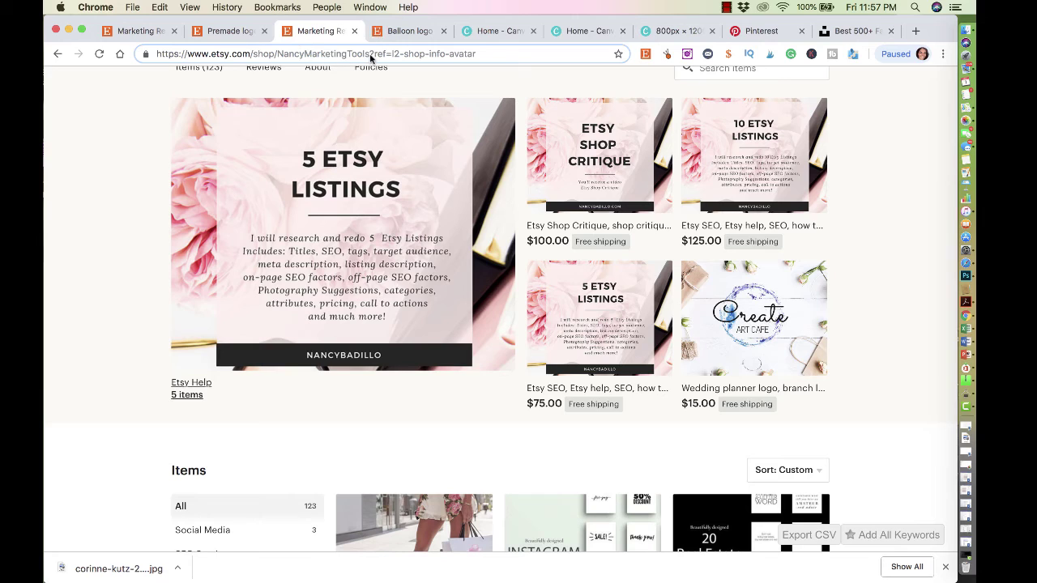
left_click_drag(370, 54, 154, 53)
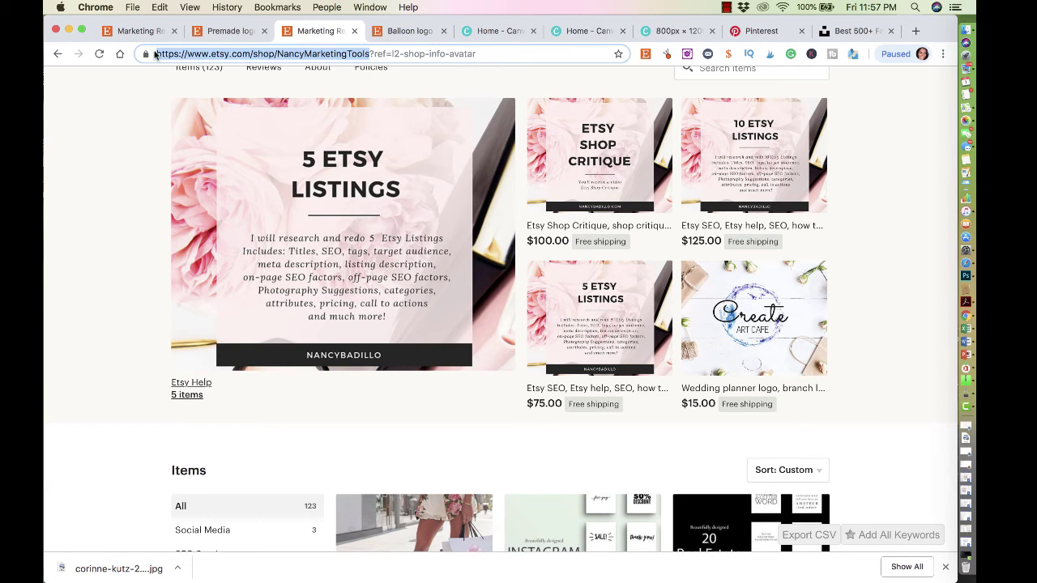
key("super+c")
left_click(778, 33)
left_click(855, 31)
left_click(677, 31)
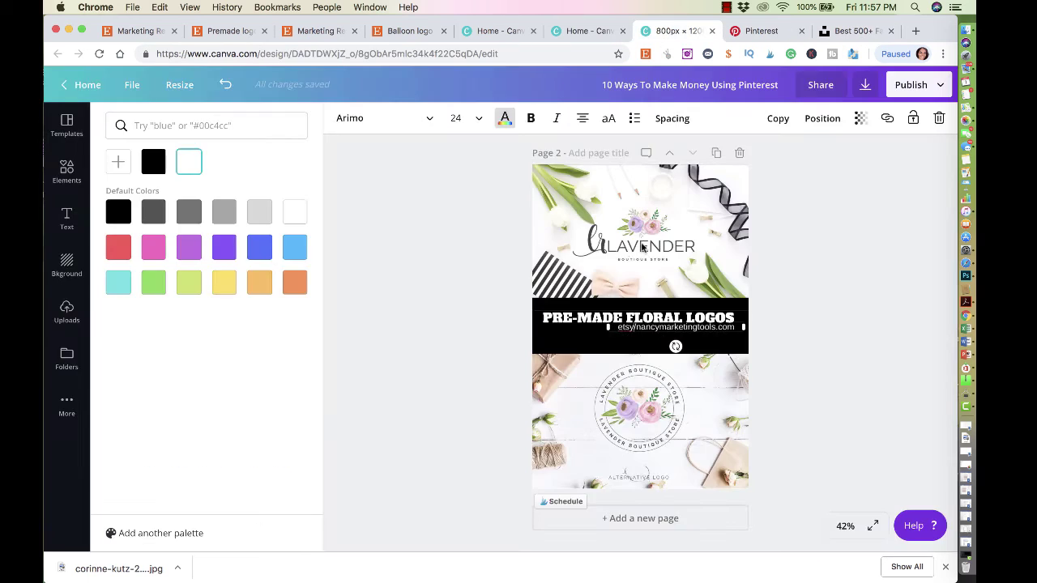
triple_click(645, 331)
key("ctrl+v")
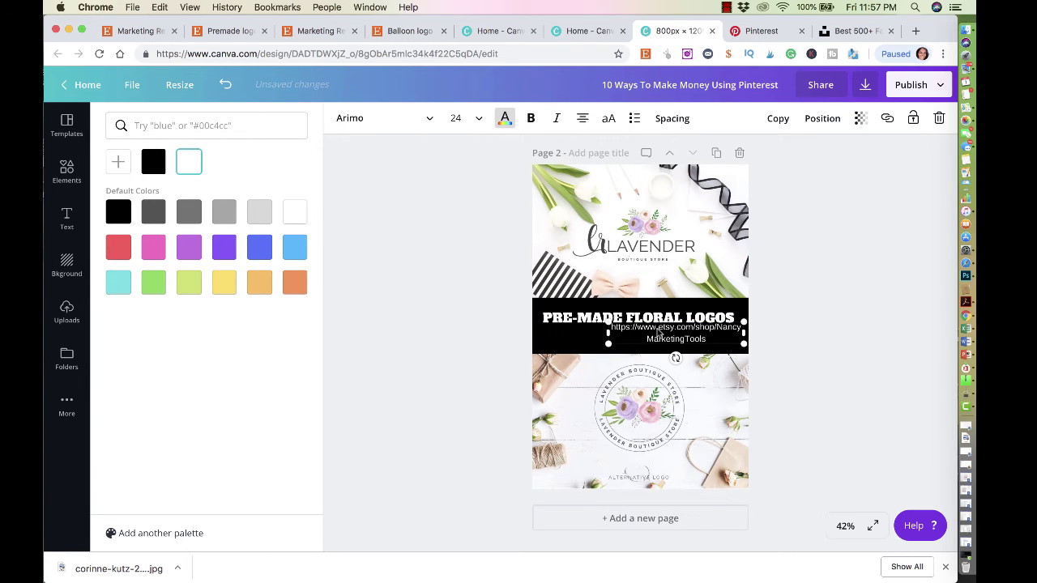
left_click(657, 331)
key("BackSpace")
key("BackSpace")
key("BackSpace")
key("BackSpace")
key("BackSpace")
key("BackSpace")
key("BackSpace")
key("BackSpace")
key("BackSpace")
key("BackSpace")
key("BackSpace")
key("BackSpace")
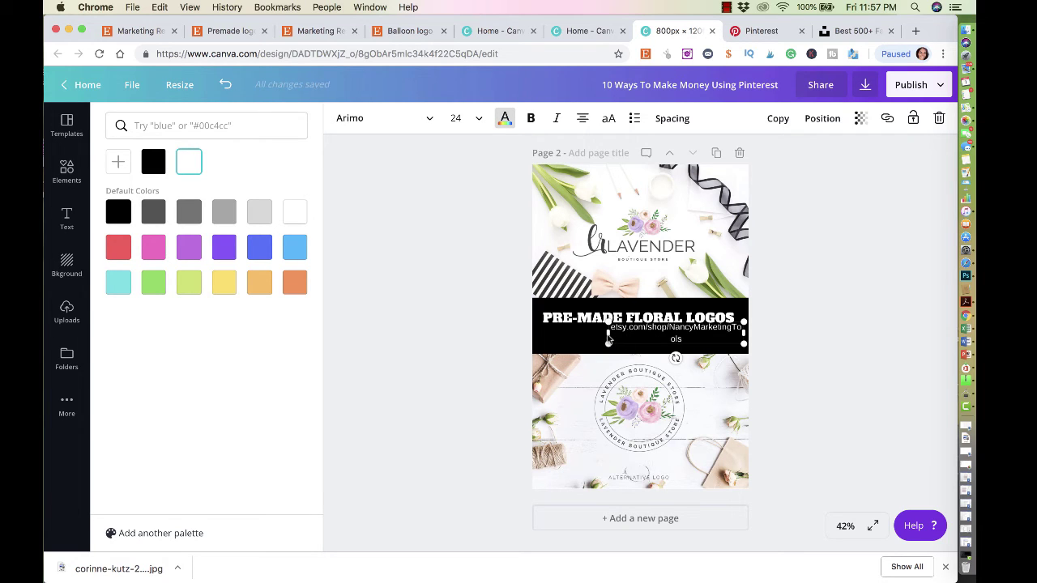
left_click_drag(608, 337, 573, 329)
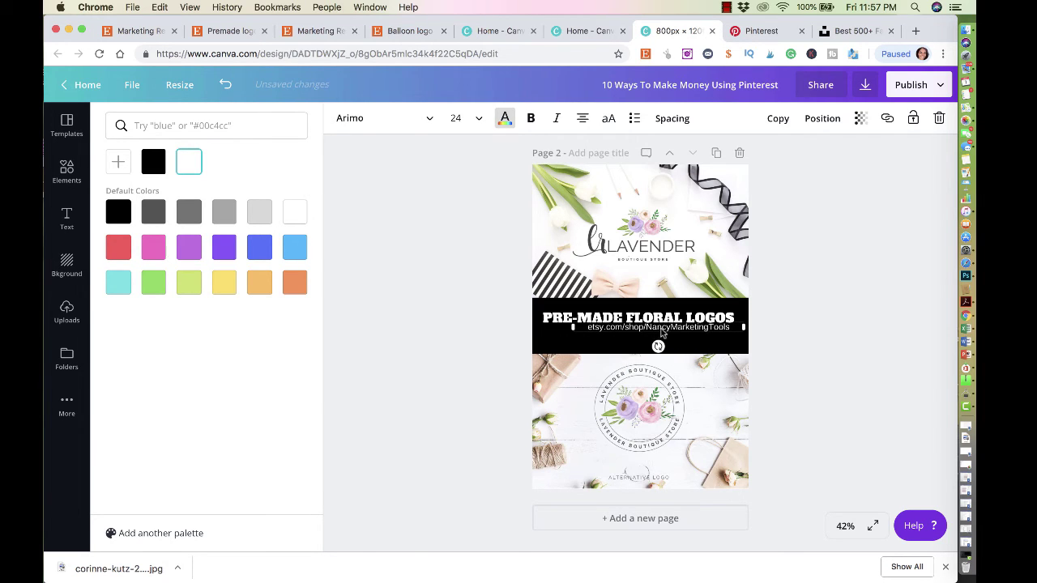
mouse_move(683, 328)
left_mouse_down()
mouse_move(730, 328)
mouse_move(711, 324)
mouse_move(691, 338)
left_mouse_up()
left_click(787, 319)
left_click(836, 310)
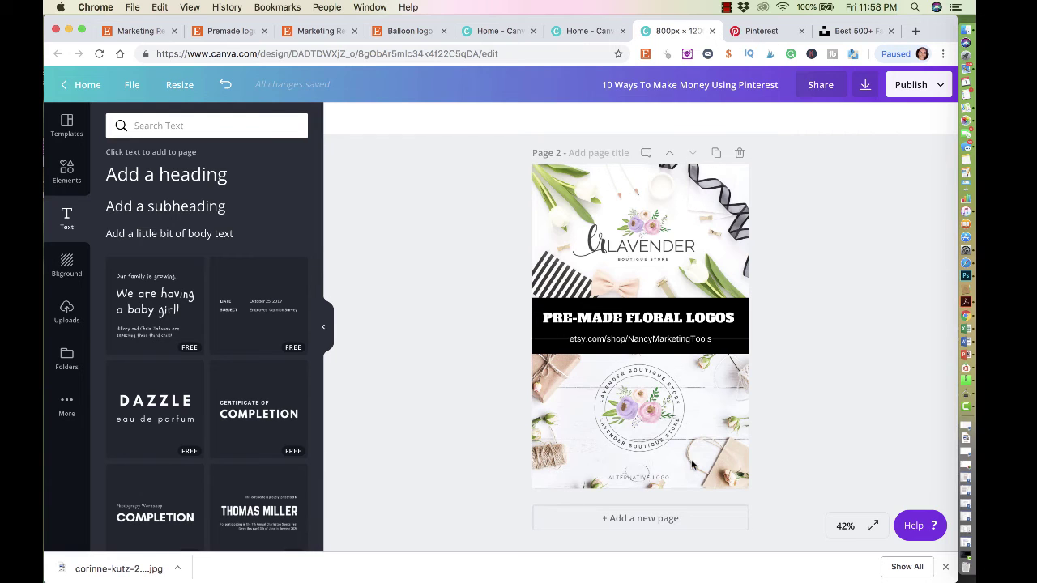
scroll(673, 223, "up", 5)
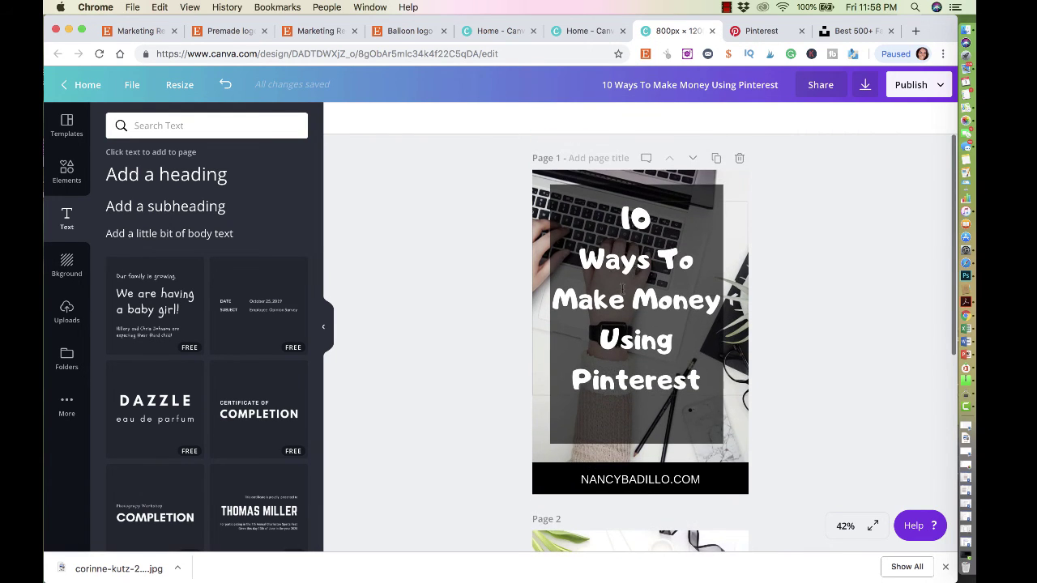
scroll(627, 328, "down", 5)
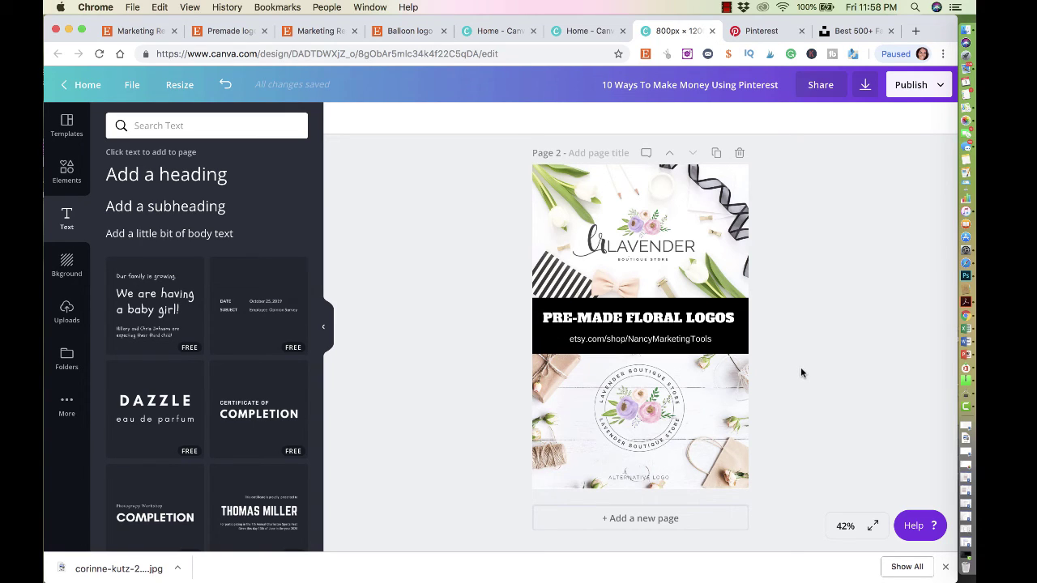
Stretch the black banner into a tall box over both photos with transparency 36
left_click(735, 341)
left_click_drag(639, 300, 625, 187)
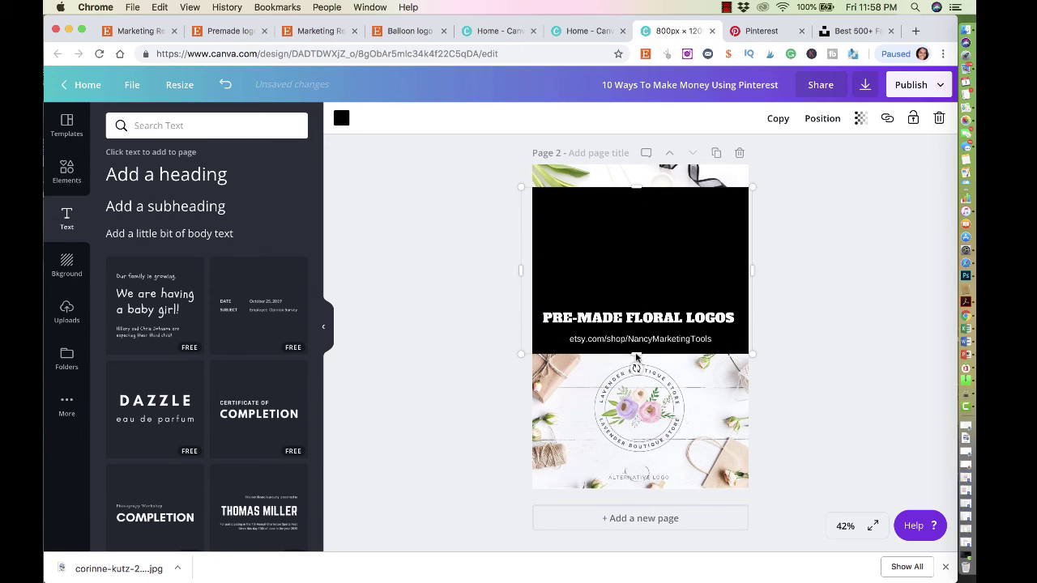
left_click_drag(637, 357, 637, 473)
left_click_drag(751, 331, 720, 332)
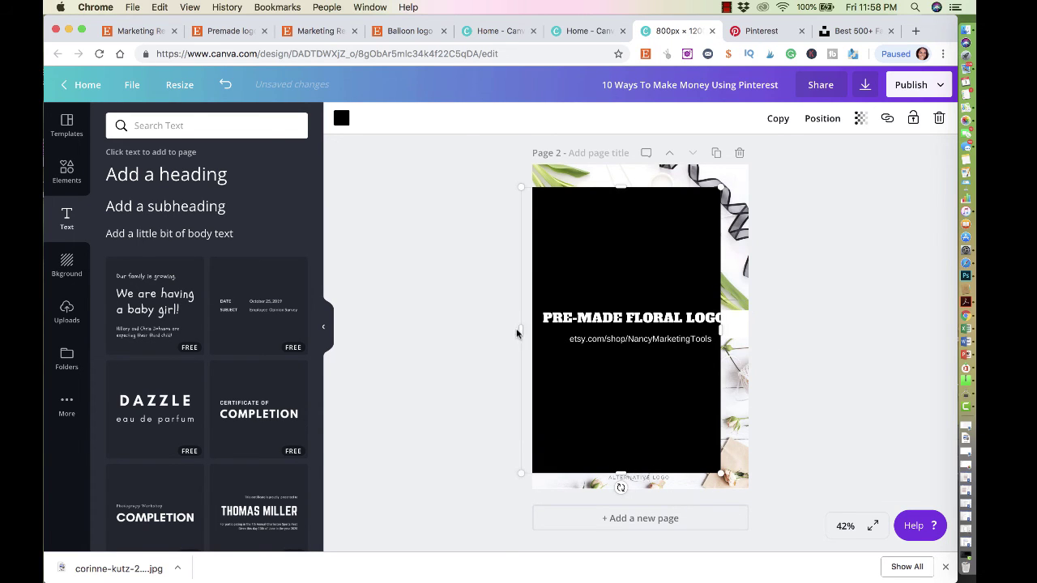
left_click_drag(520, 332, 565, 333)
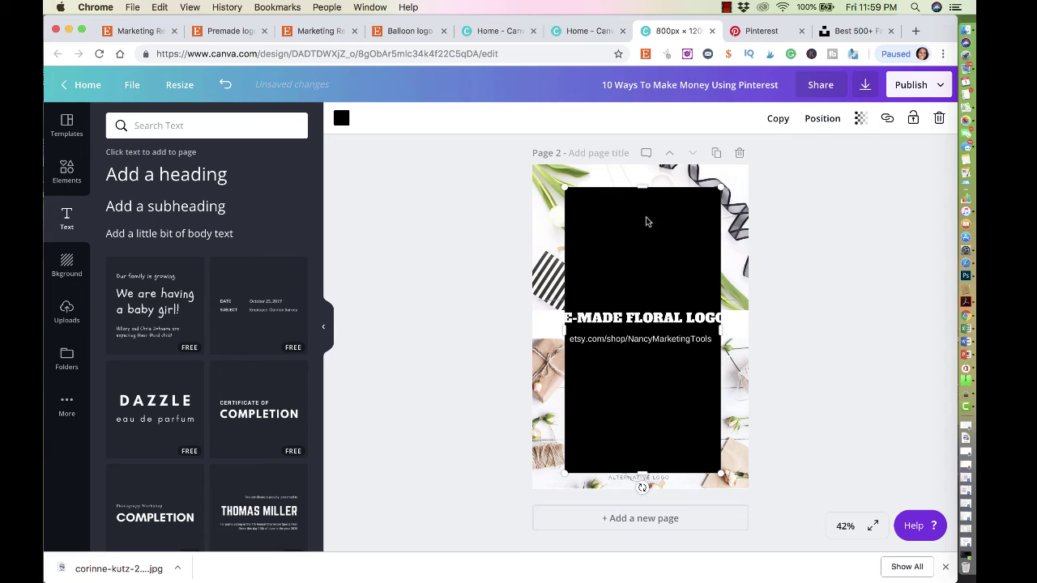
left_click(861, 119)
left_click_drag(832, 152, 772, 154)
left_click(871, 289)
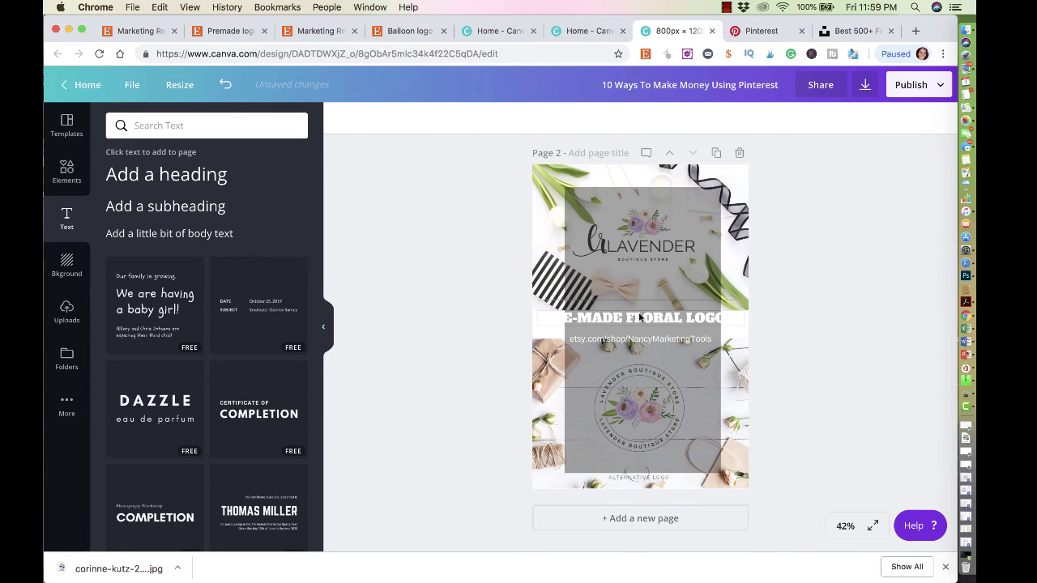
Move the heading up over the top photo and make it black
left_click(627, 315)
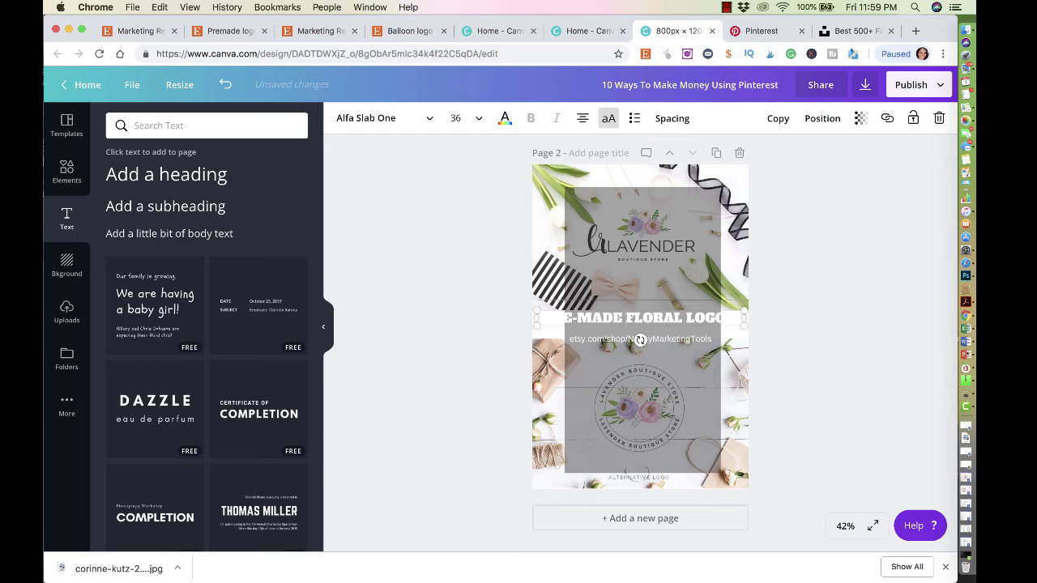
left_click(642, 334)
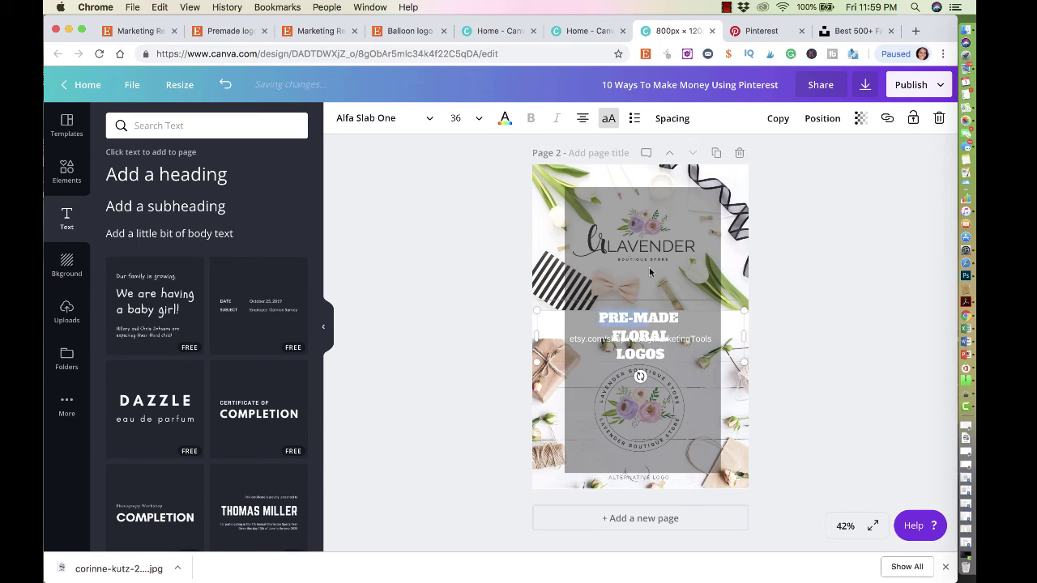
left_click(794, 301)
left_click_drag(663, 316, 663, 257)
left_click_drag(665, 296, 596, 256)
left_click(504, 119)
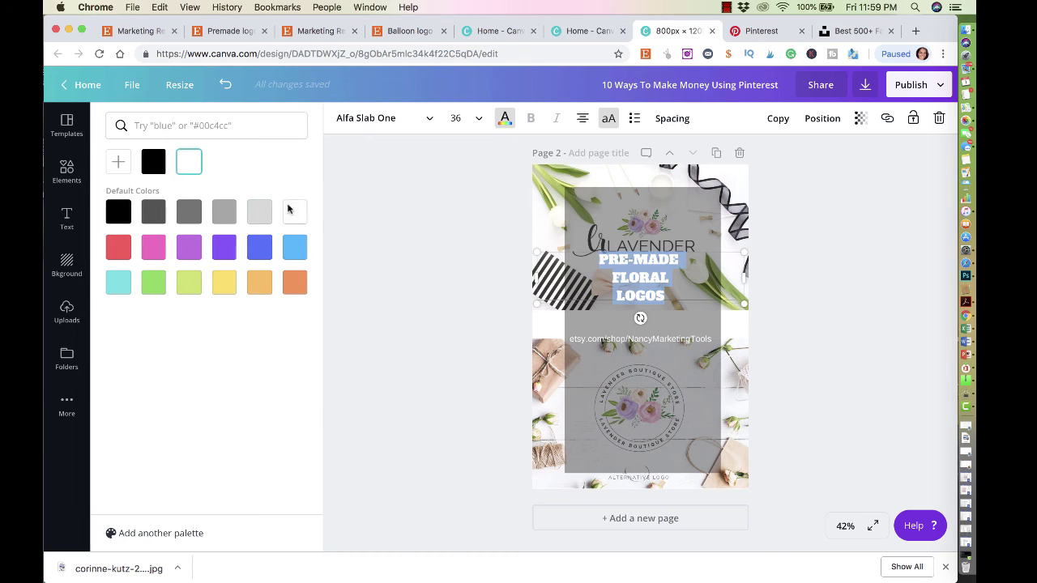
left_click(153, 161)
left_click(868, 231)
Move the URL near the box bottom, lower the heading, and delete the period after LOGOS
left_click_drag(649, 330, 656, 462)
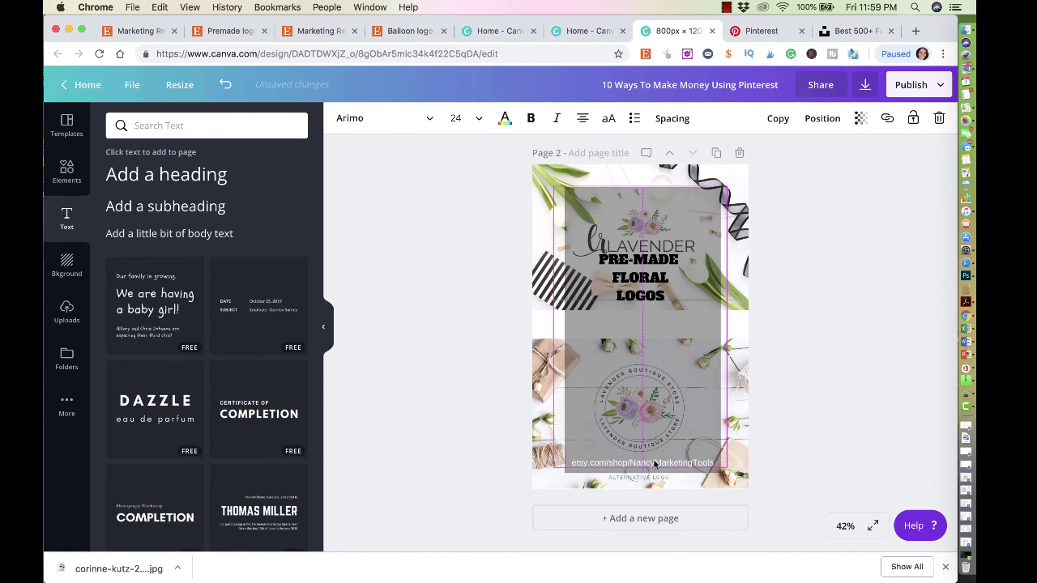
left_click_drag(634, 290, 635, 292)
left_click_drag(638, 332, 640, 378)
double_click(648, 345)
left_click(669, 347)
key("BackSpace")
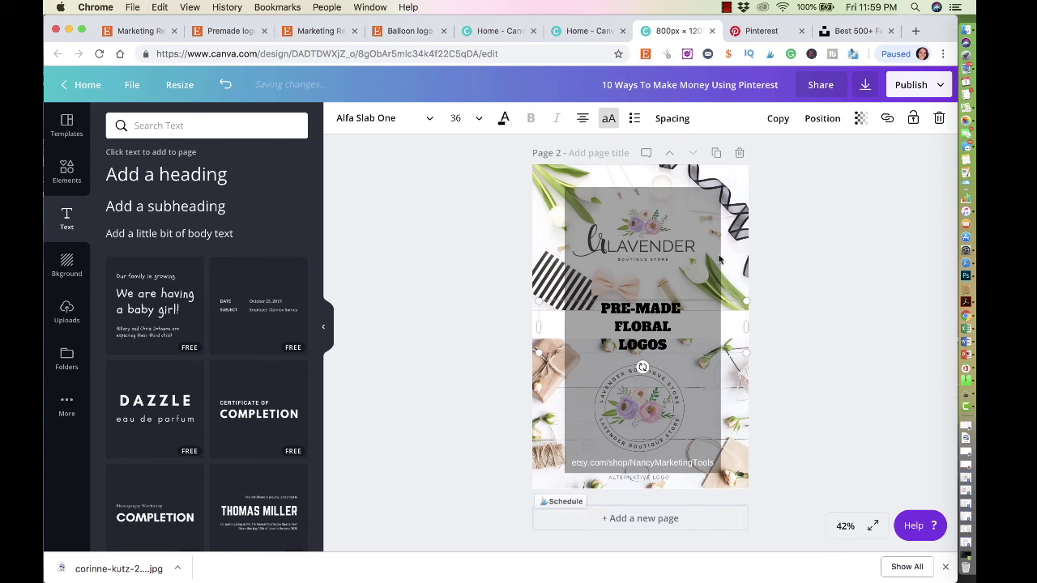
Darken the translucent grey box to transparency 51
left_click(642, 470)
left_click(861, 118)
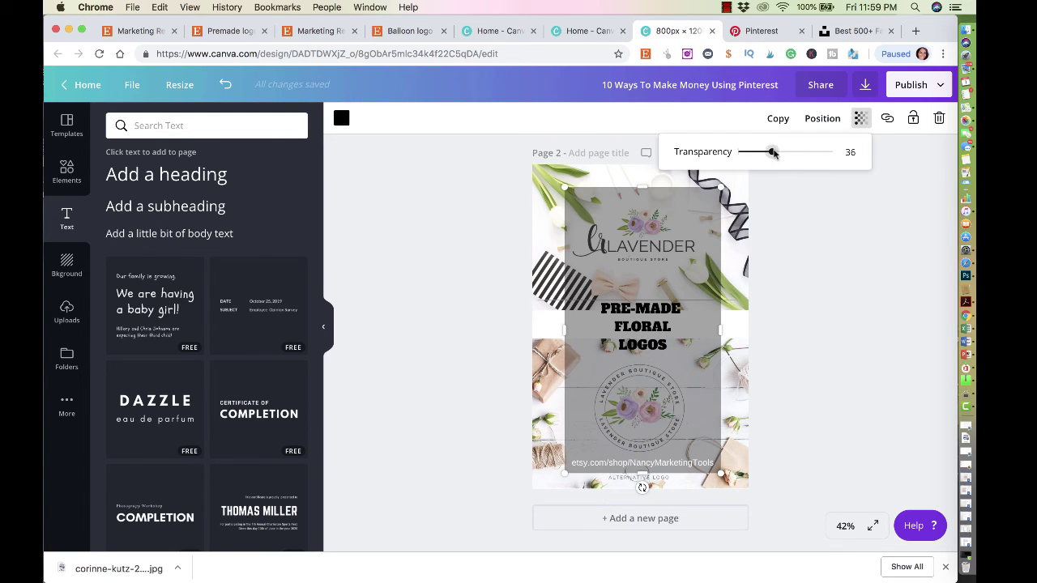
left_click_drag(773, 151, 786, 151)
left_click(850, 241)
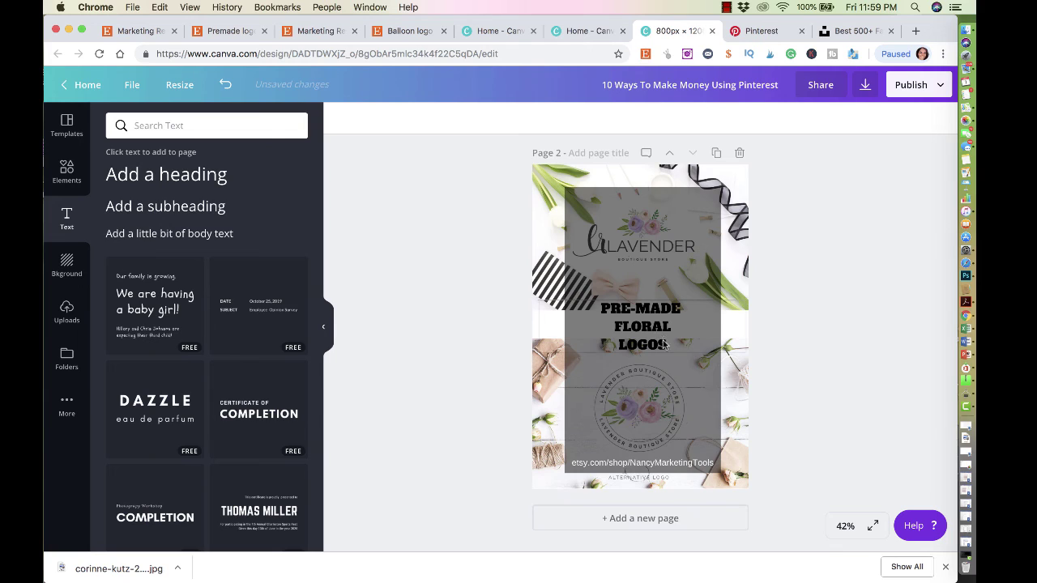
Make the heading white at size 56 and move it up, centred on the page
left_click(652, 337)
left_click_drag(669, 346, 603, 311)
left_click(503, 119)
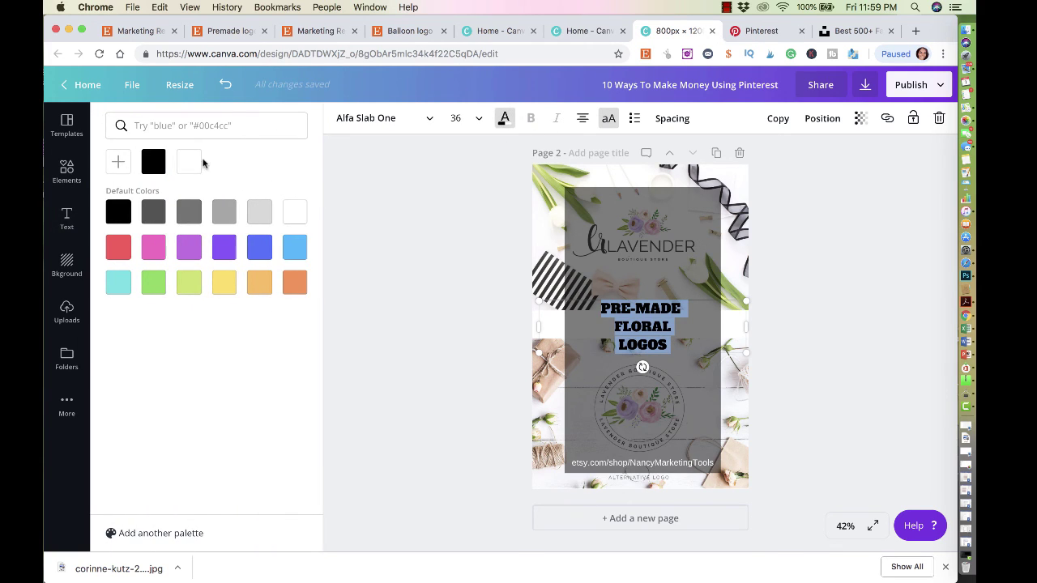
left_click(195, 162)
left_click(466, 119)
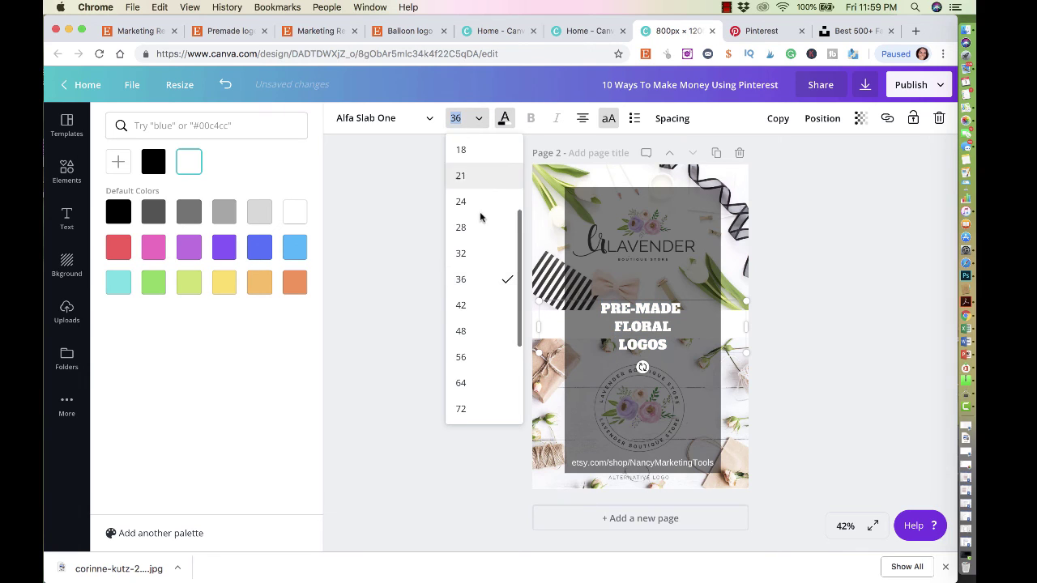
left_click(476, 321)
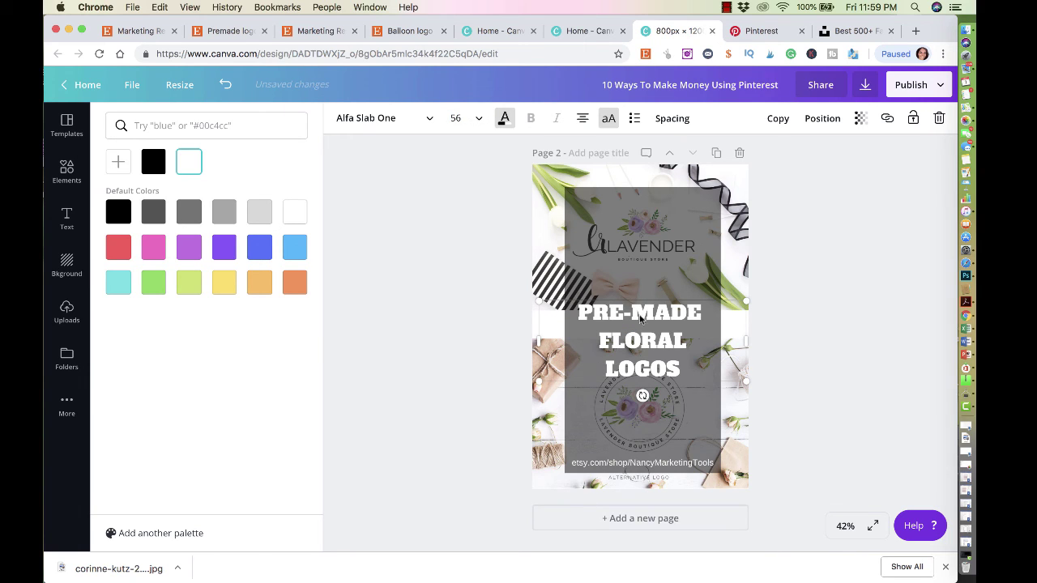
key("Escape")
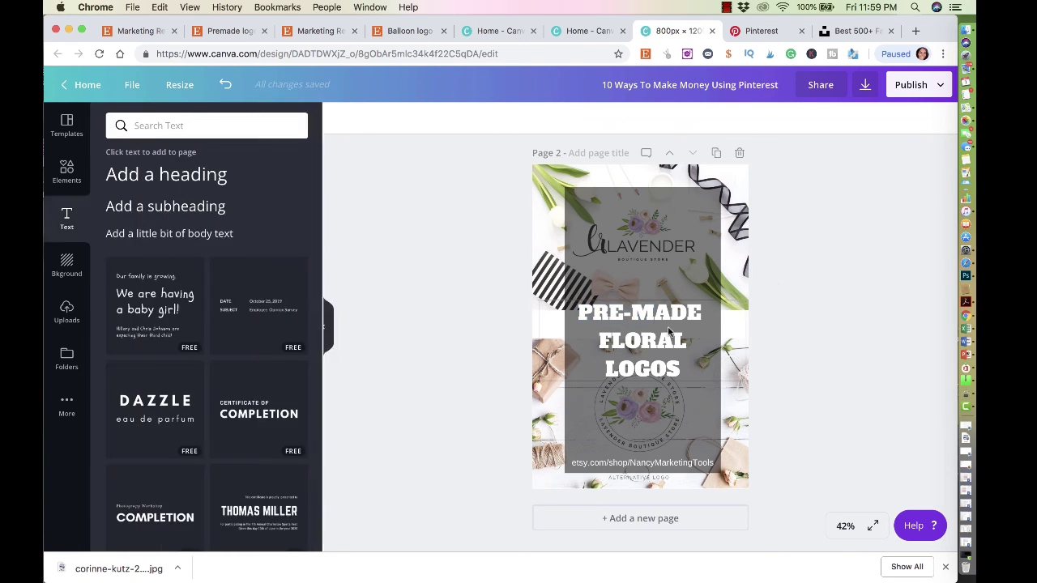
left_click_drag(667, 330, 678, 275)
Move the grey box and heading to the lower half and raise the lower floral photo
left_click(882, 244)
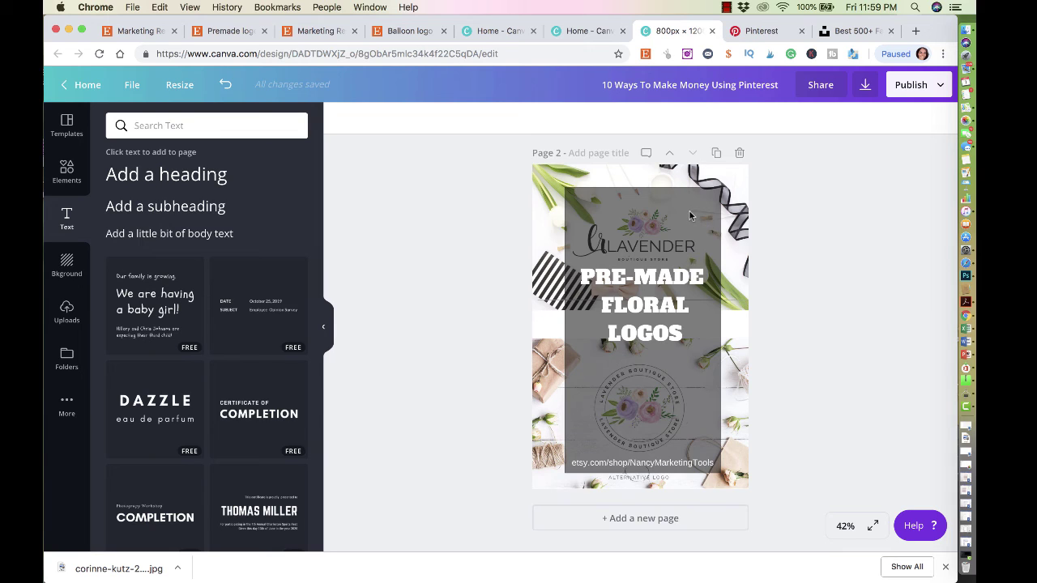
left_click_drag(698, 241, 697, 452)
left_click_drag(662, 299, 641, 475)
left_click_drag(666, 396, 670, 325)
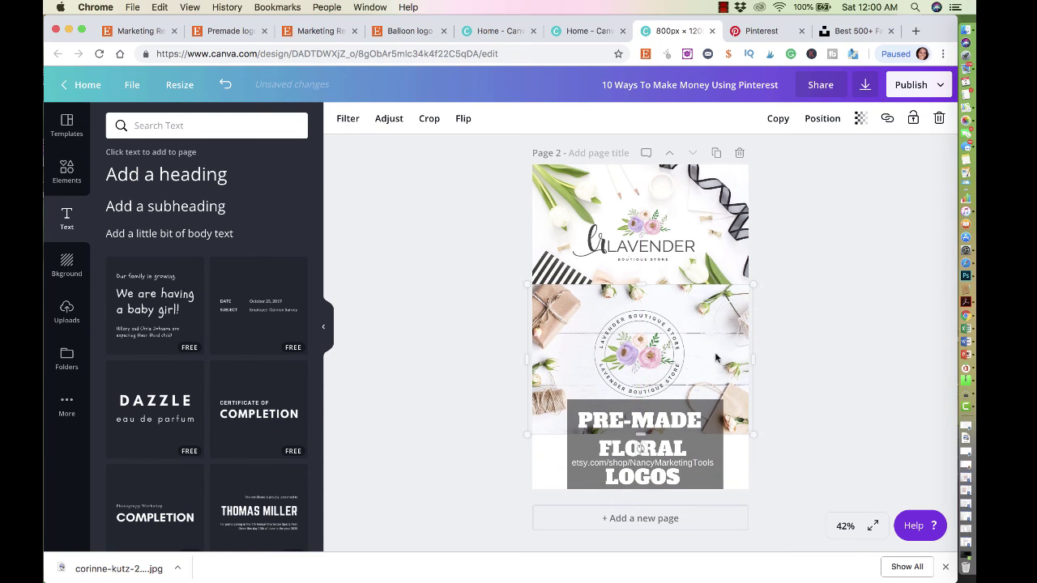